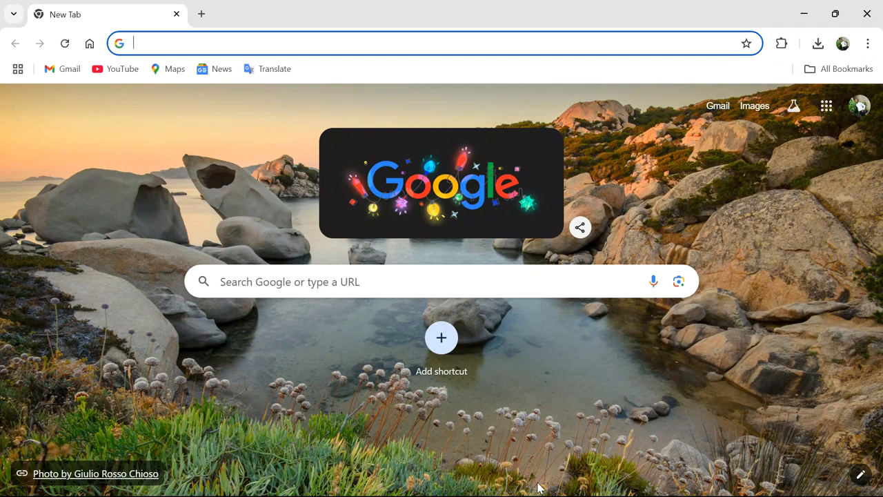
- Search Google for "wix"
{"action": "type", "text": "+"}
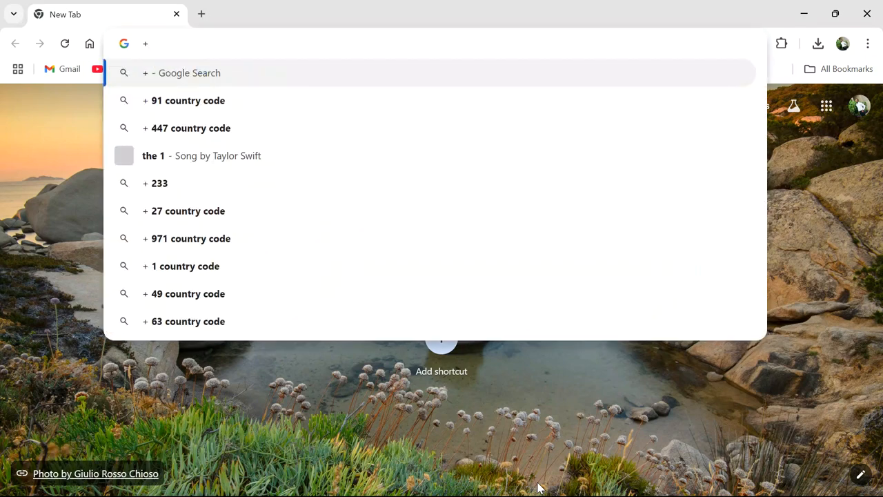
{"action": "key", "text": "BackSpace"}
{"action": "key", "text": "ctrl+plus"}
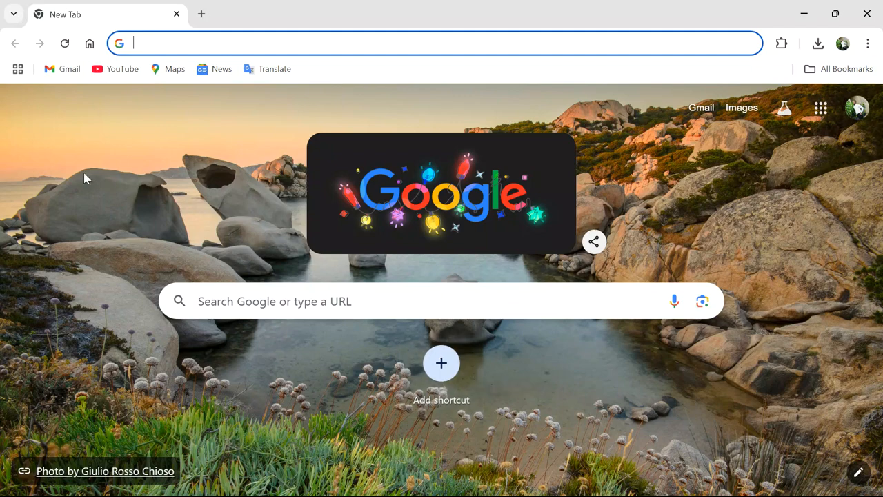
{"action": "type", "text": "wix"}
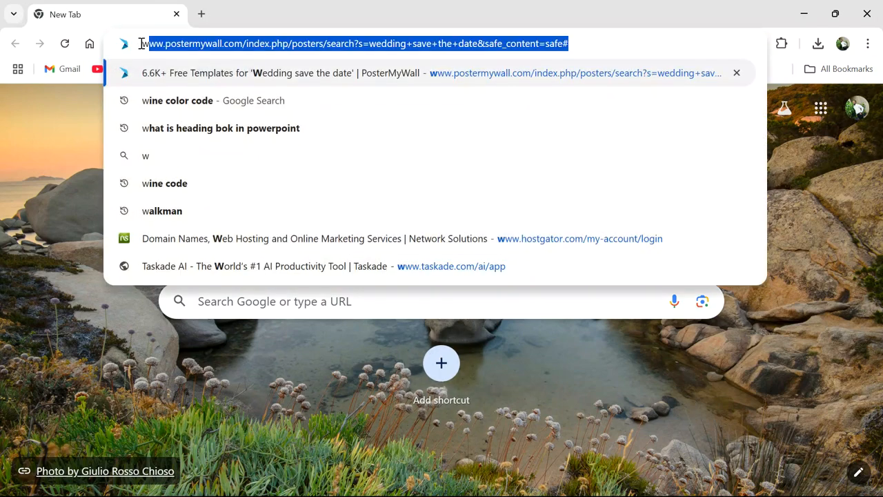
{"action": "key", "text": "Return"}
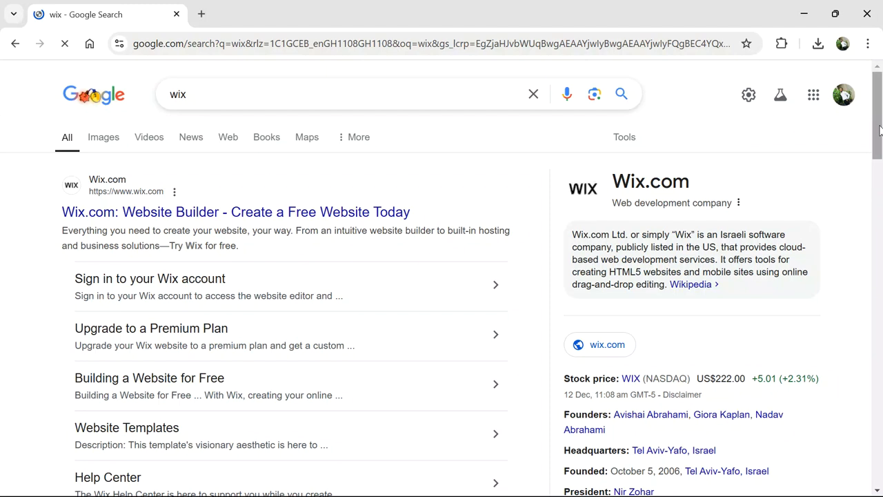
{"action": "mouse_move", "coordinate": [878, 126]}
{"action": "left_mouse_down"}
{"action": "mouse_move", "coordinate": [880, 204]}
{"action": "mouse_move", "coordinate": [879, 123]}
{"action": "left_mouse_up"}
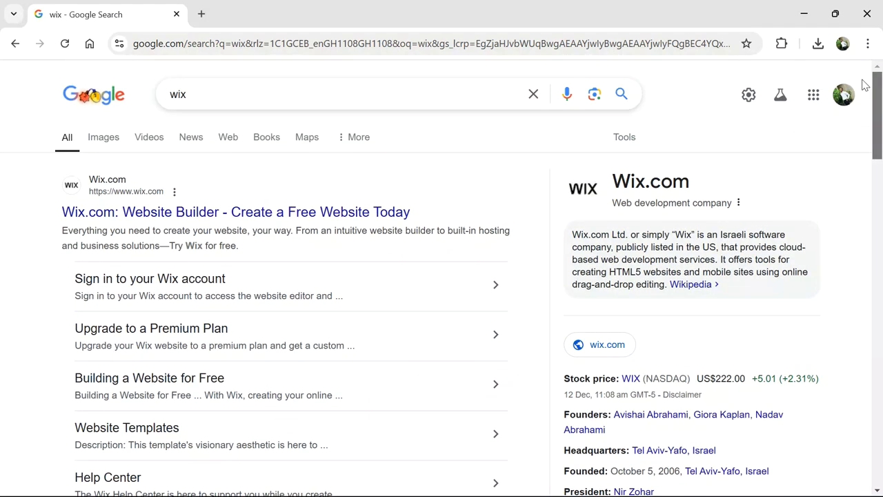
- Search Google for "nicepage" in a new browser tab
{"action": "left_click", "coordinate": [200, 14]}
{"action": "type", "text": "n"}
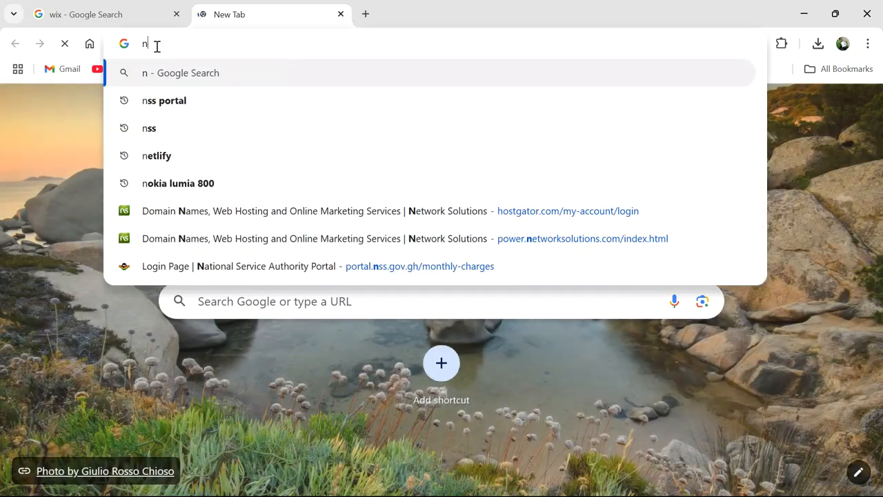
{"action": "type", "text": "icepage"}
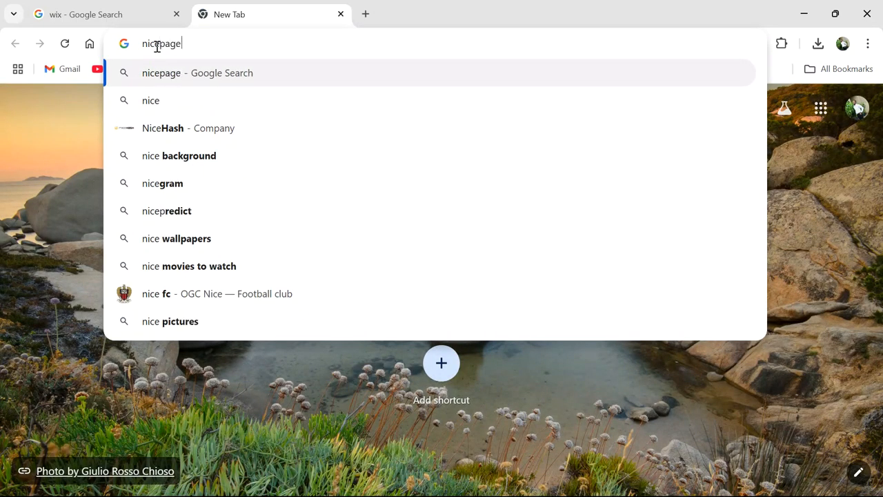
{"action": "key", "text": "Return"}
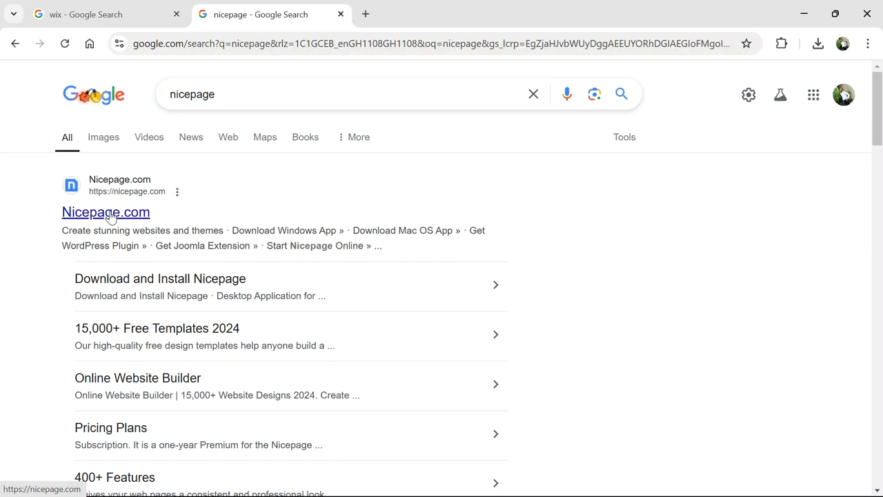
- Close the wix and nicepage search tabs, keeping only one new blank tab open
{"action": "left_click", "coordinate": [176, 14]}
{"action": "left_click", "coordinate": [199, 14]}
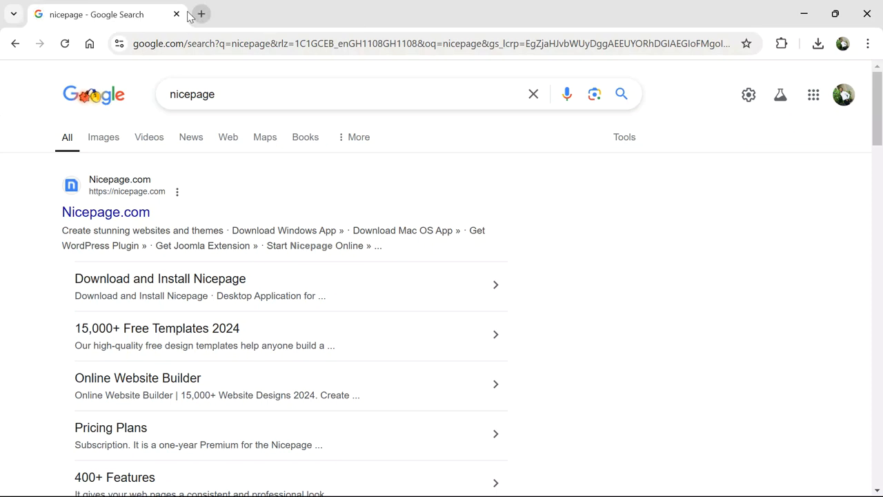
{"action": "left_click", "coordinate": [175, 14]}
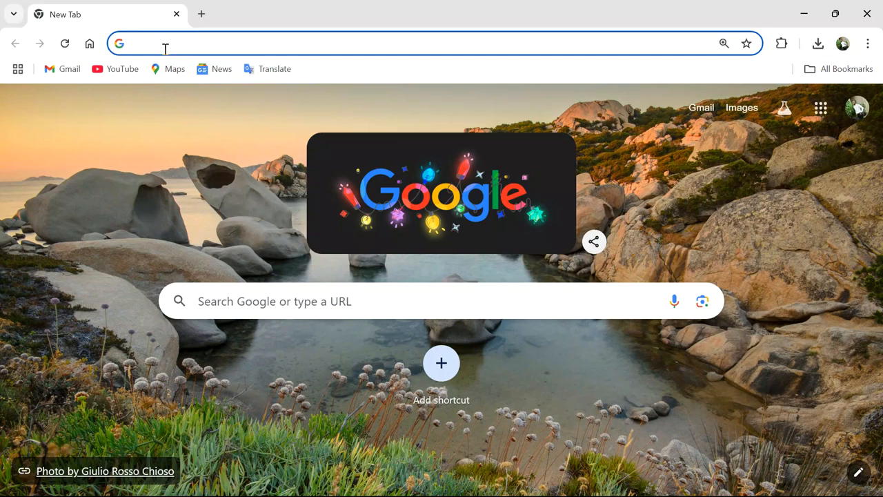
- Search Google for "google site" and open the Google Sites result at sites.google.com
{"action": "left_click", "coordinate": [164, 48]}
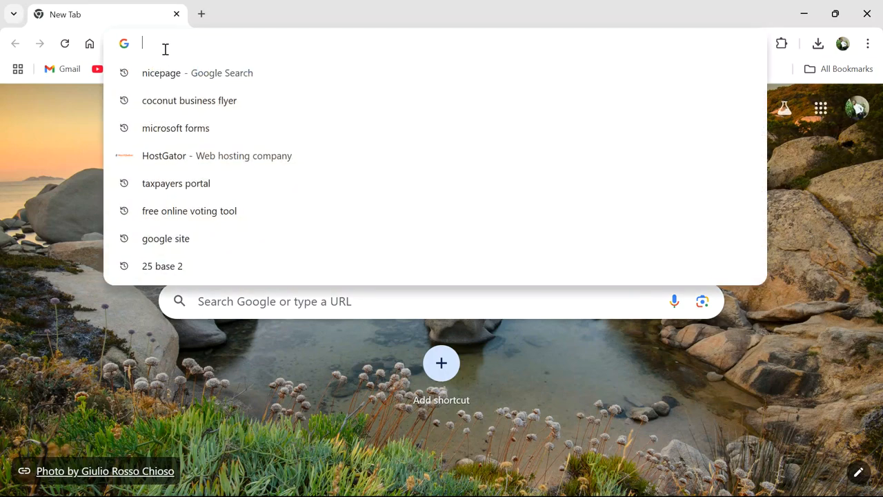
{"action": "type", "text": "googl"}
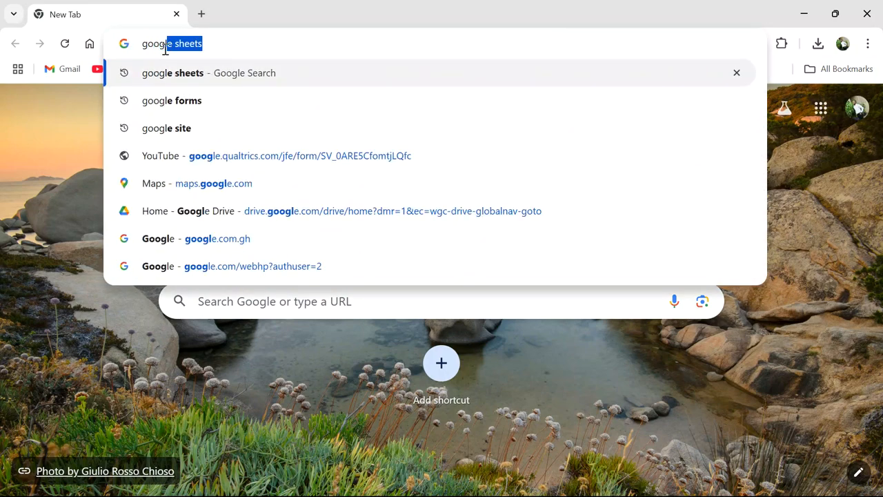
{"action": "type", "text": "esite"}
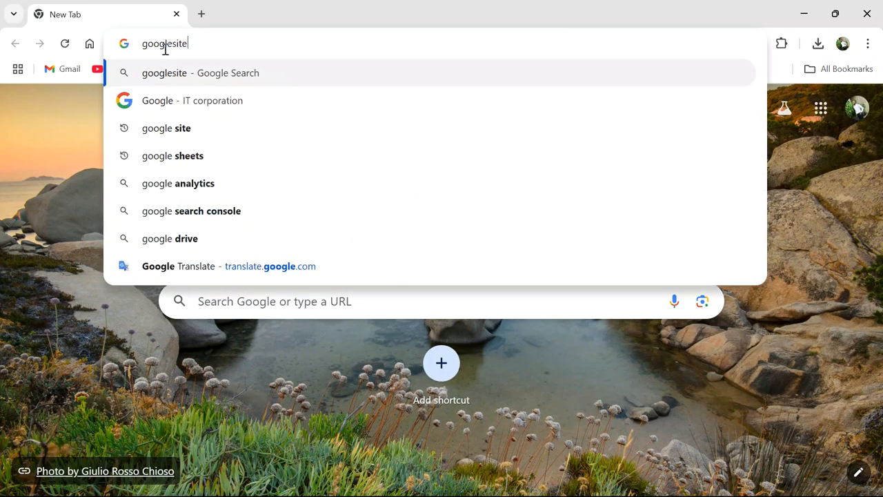
{"action": "key", "text": "BackSpace"}
{"action": "key", "text": "BackSpace"}
{"action": "key", "text": "BackSpace"}
{"action": "key", "text": "BackSpace"}
{"action": "type", "text": "site"}
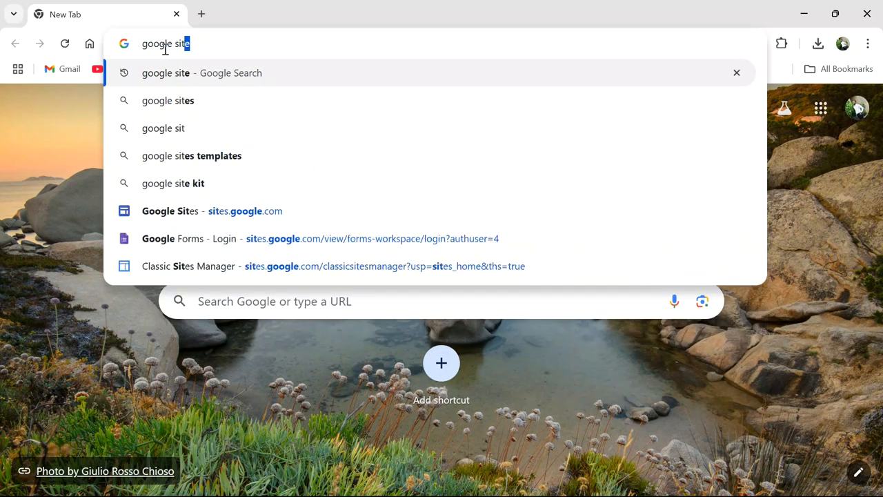
{"action": "key", "text": "Return"}
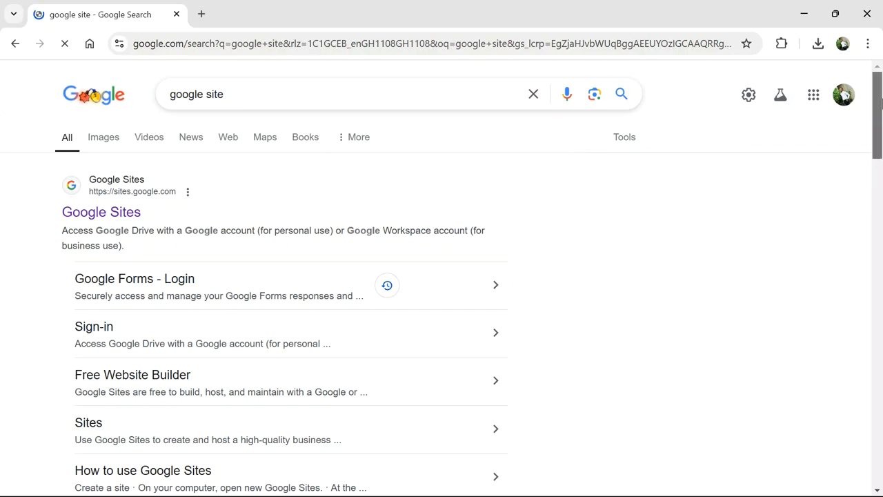
{"action": "left_click_drag", "start_coordinate": [877, 102], "coordinate": [878, 60]}
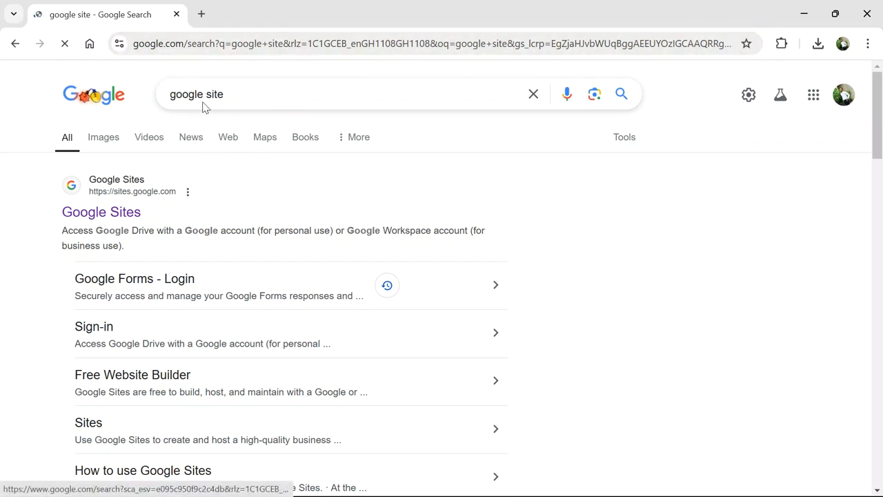
{"action": "left_click", "coordinate": [105, 213]}
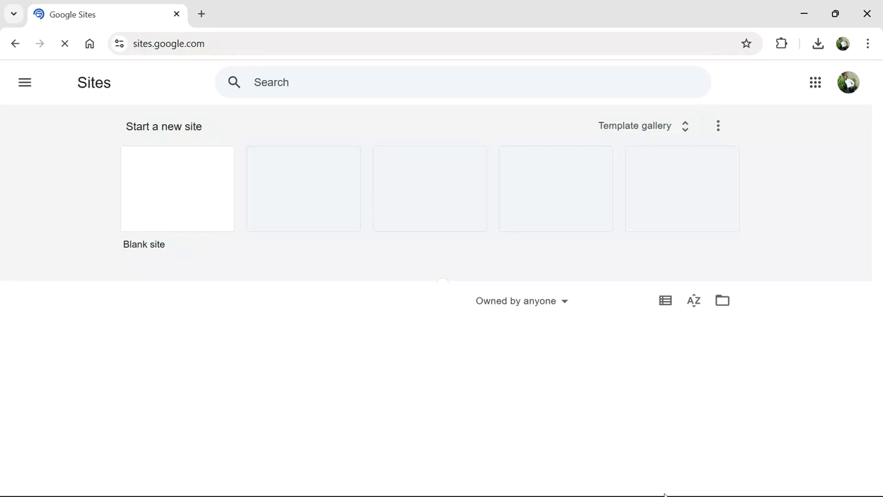
- Look over the Google Sites home page at 125% zoom, from the new-site templates to the recent sites area
{"action": "key", "text": "ctrl+plus"}
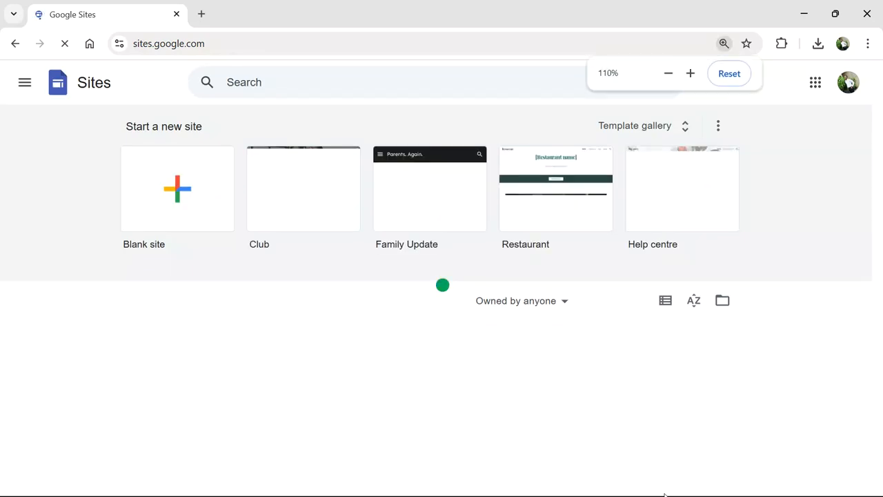
{"action": "key", "text": "ctrl+plus"}
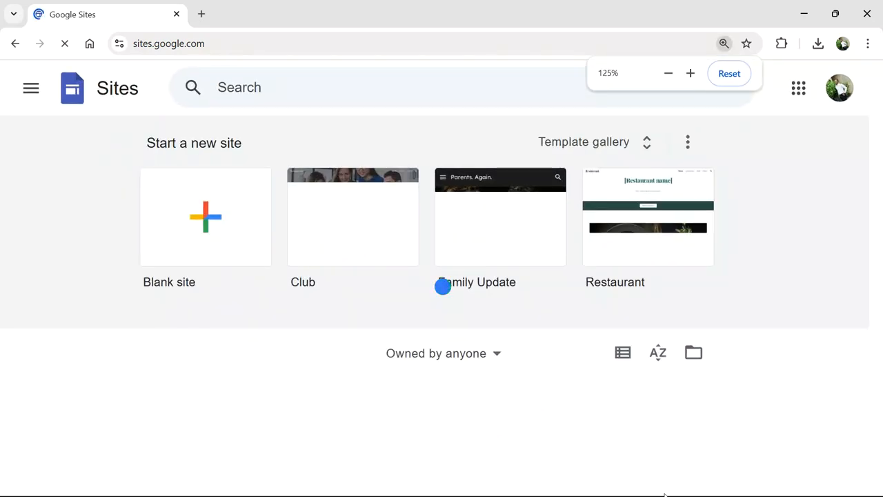
{"action": "scroll", "coordinate": [397, 305], "scroll_direction": "down", "scroll_amount": 3}
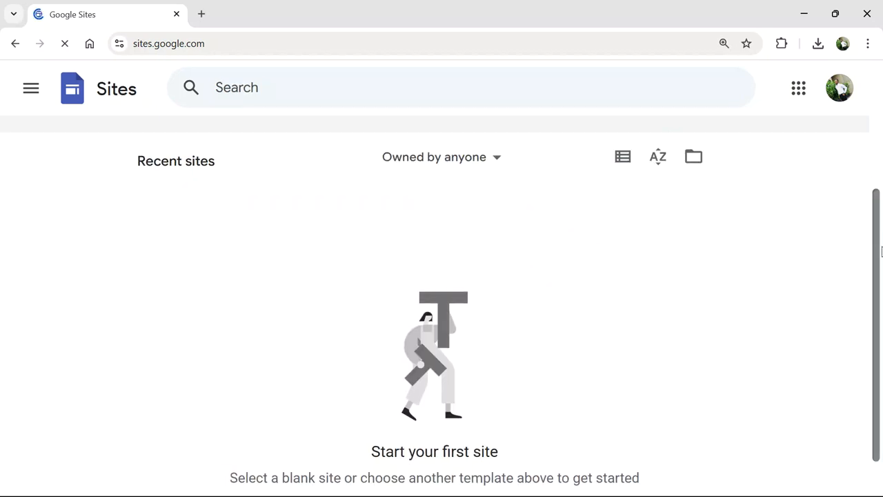
{"action": "scroll", "coordinate": [879, 194], "scroll_direction": "up", "scroll_amount": 3}
{"action": "left_click_drag", "start_coordinate": [880, 121], "coordinate": [876, 271]}
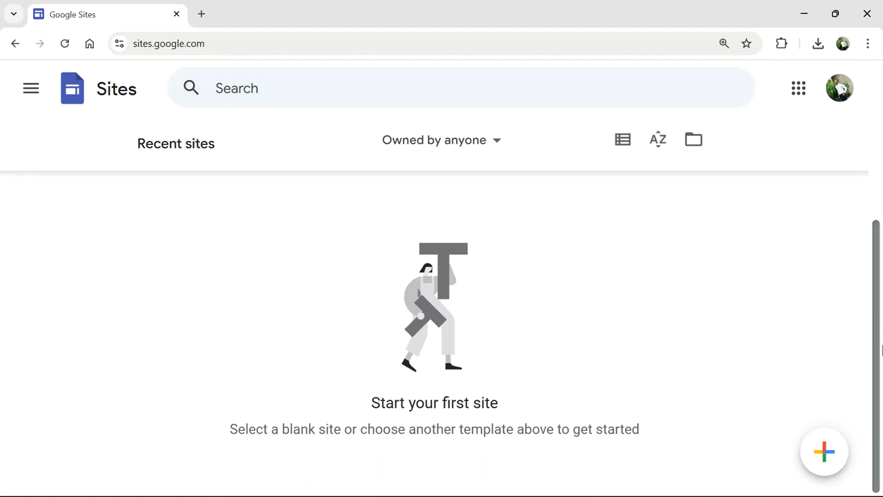
{"action": "left_click_drag", "start_coordinate": [877, 239], "coordinate": [866, 75]}
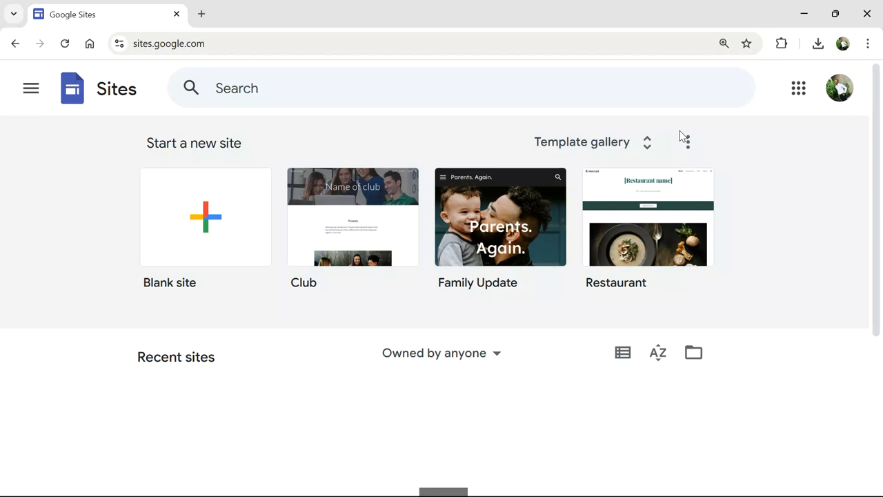
- Open the full template gallery and look through its Personal and Work templates
{"action": "left_click", "coordinate": [610, 141]}
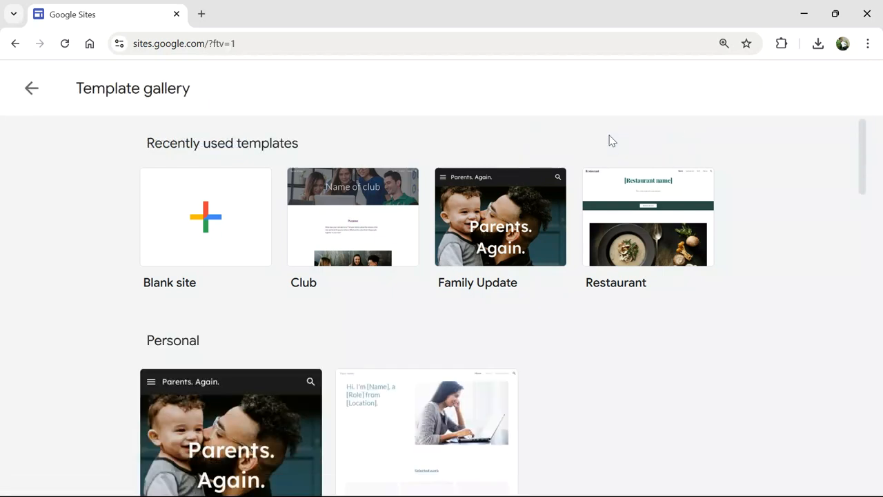
{"action": "mouse_move", "coordinate": [862, 173]}
{"action": "left_mouse_down"}
{"action": "mouse_move", "coordinate": [863, 199]}
{"action": "mouse_move", "coordinate": [851, 161]}
{"action": "left_mouse_up"}
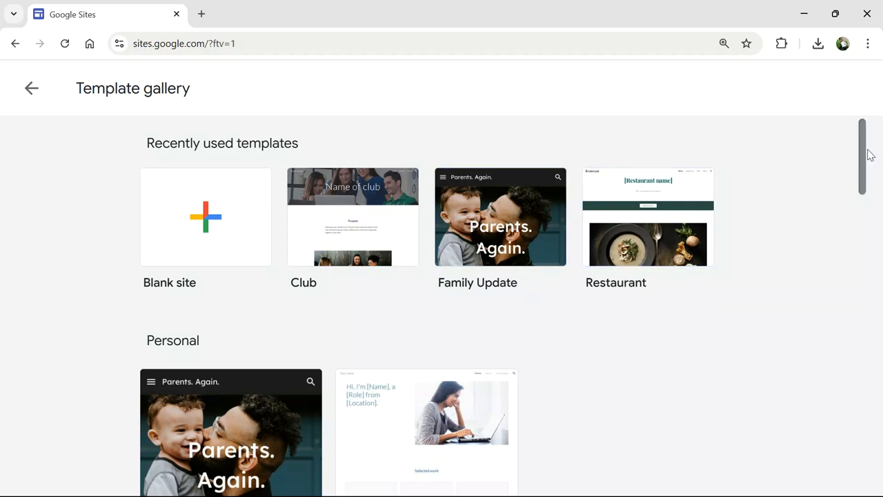
{"action": "left_click_drag", "start_coordinate": [867, 157], "coordinate": [862, 203]}
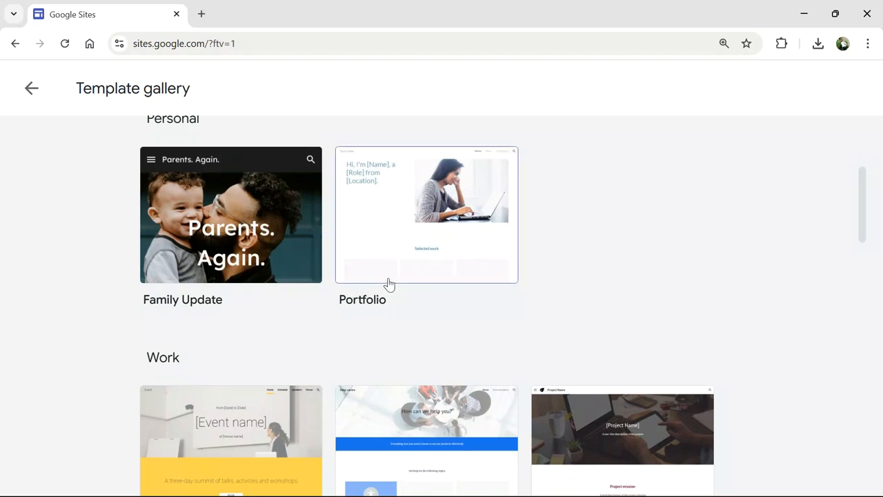
{"action": "left_click_drag", "start_coordinate": [862, 188], "coordinate": [861, 238]}
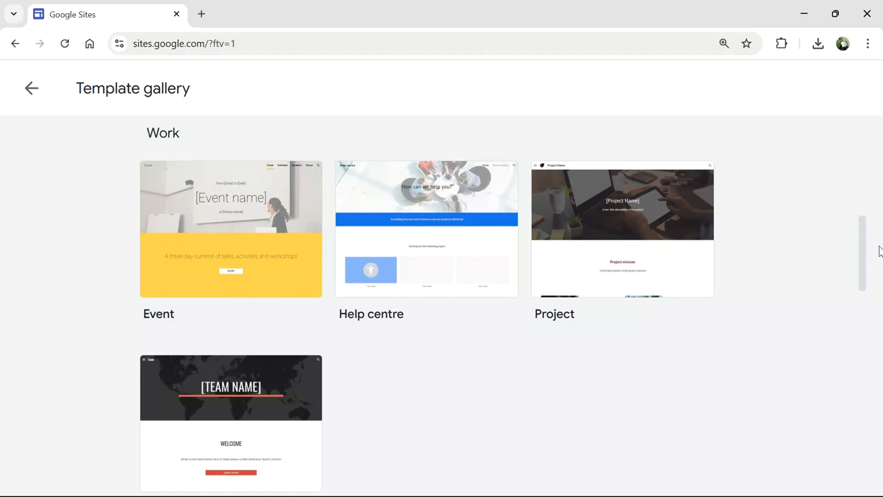
{"action": "left_click_drag", "start_coordinate": [861, 253], "coordinate": [863, 148]}
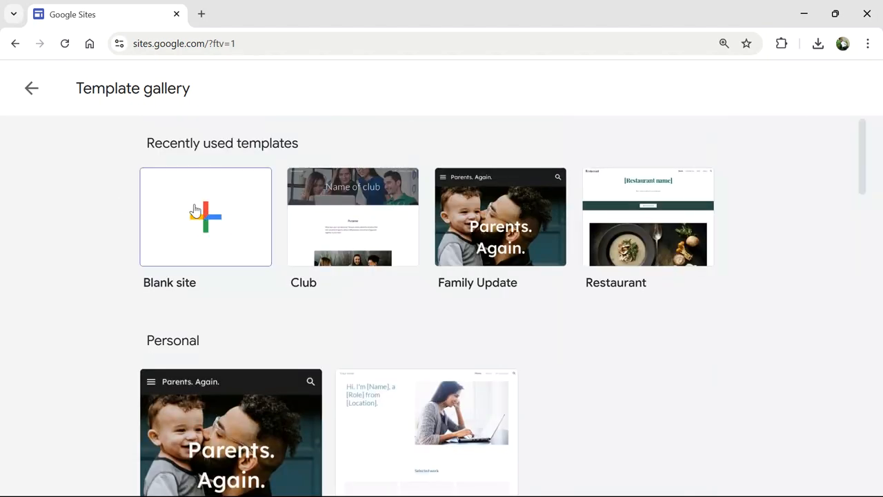
- Create a new site from the Blank site template and reduce the browser zoom in its editor
{"action": "left_click", "coordinate": [226, 240]}
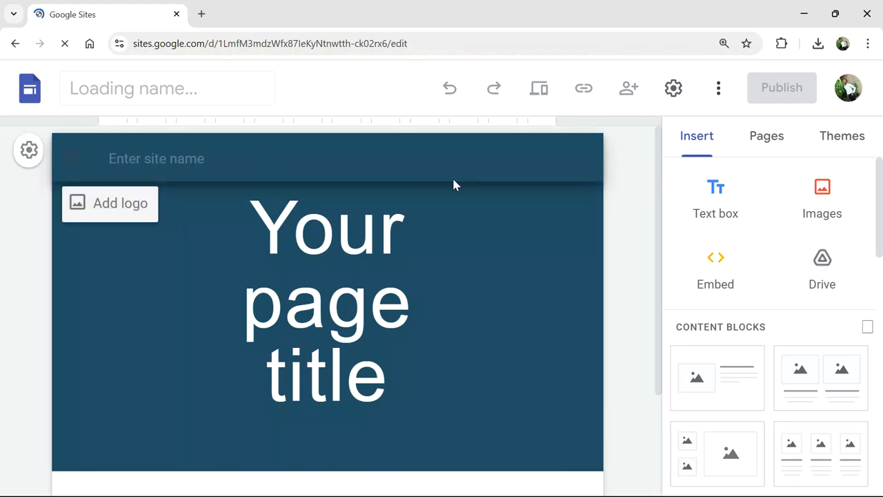
{"action": "key", "text": "ctrl+minus"}
{"action": "key", "text": "ctrl+minus"}
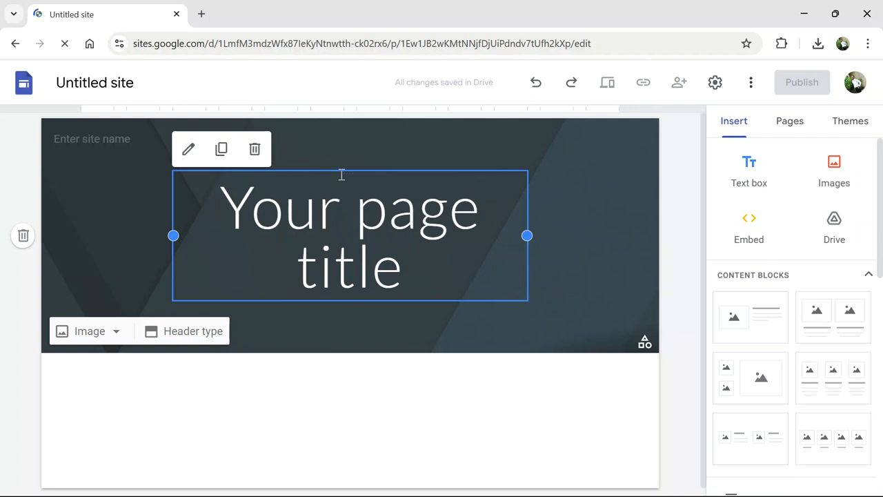
- View the page source of the new site's editor, scan through the code and close it again
{"action": "right_click", "coordinate": [682, 152]}
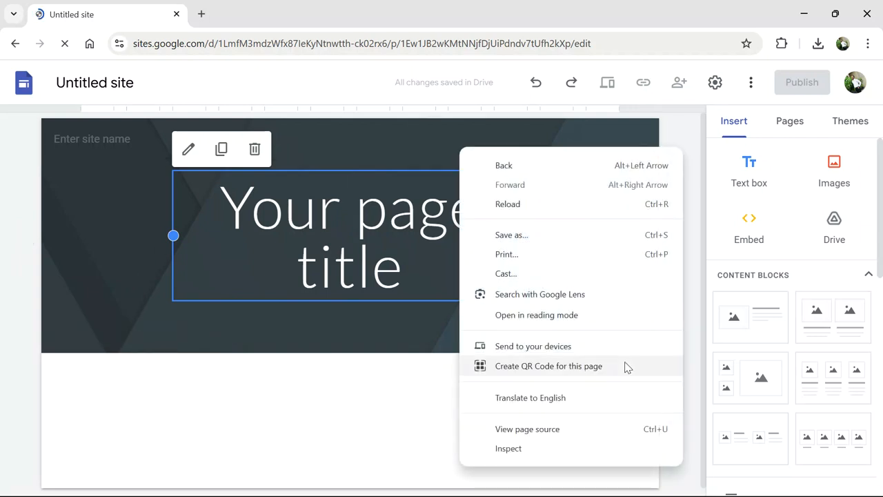
{"action": "left_click", "coordinate": [517, 436]}
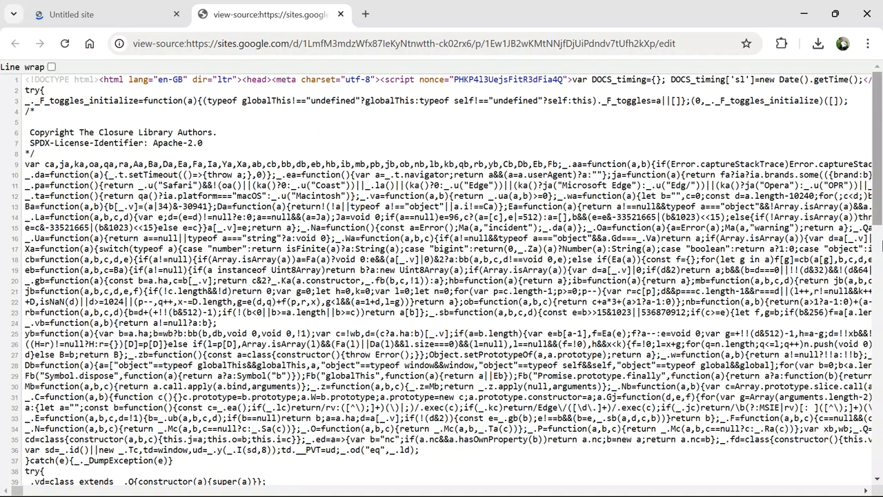
{"action": "left_click_drag", "start_coordinate": [881, 184], "coordinate": [869, 444]}
{"action": "left_click_drag", "start_coordinate": [867, 491], "coordinate": [856, 108]}
{"action": "left_click", "coordinate": [340, 14]}
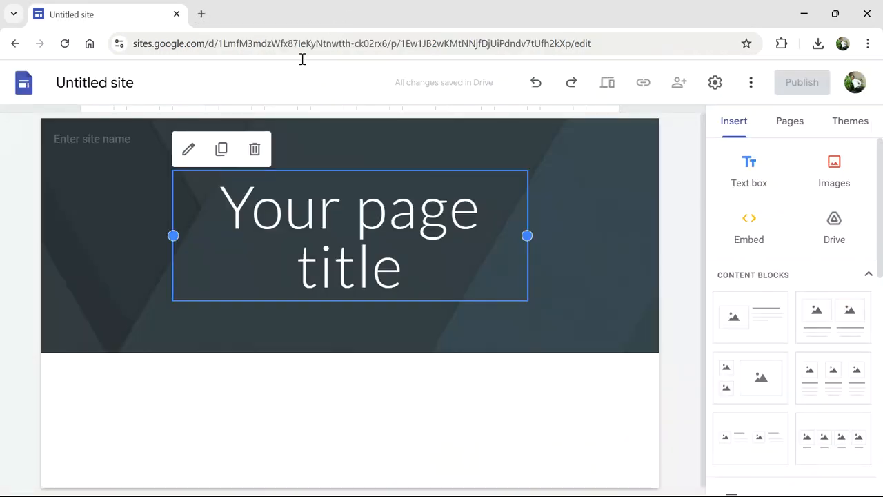
- Deselect the page title and look over the site's page list and the elements and content blocks available for insertion
{"action": "left_click", "coordinate": [19, 136]}
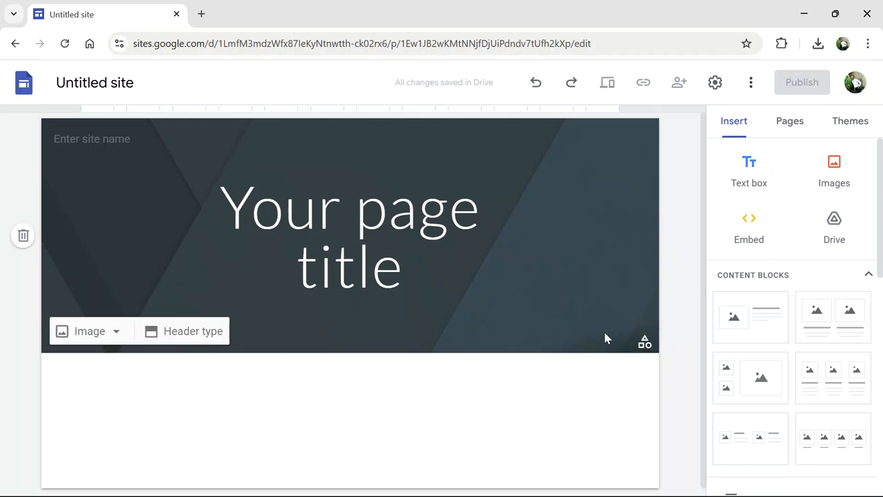
{"action": "left_click", "coordinate": [792, 132]}
{"action": "left_click", "coordinate": [732, 127]}
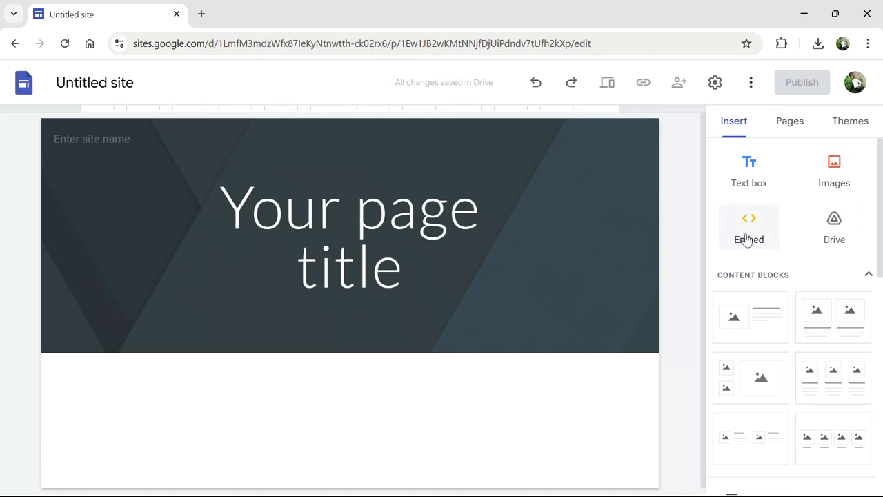
{"action": "scroll", "coordinate": [742, 221], "scroll_direction": "down", "scroll_amount": 2}
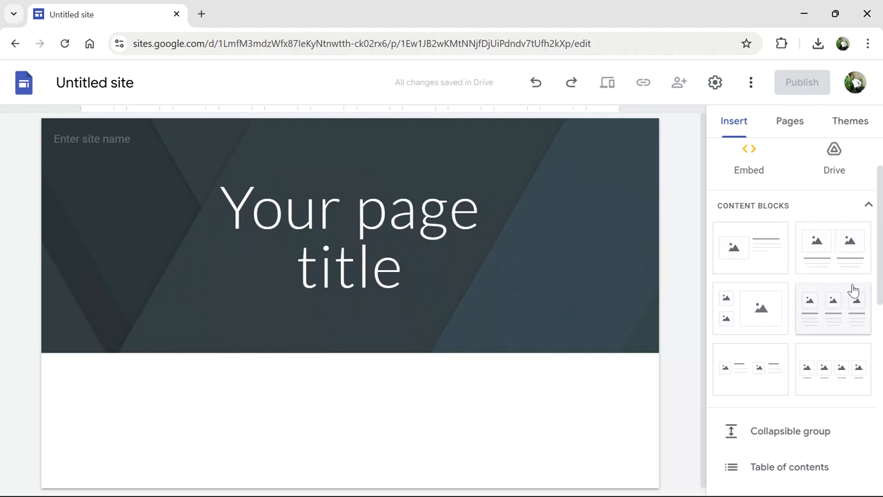
- Look through the remaining insertable elements, the site's page list and the themes created by Google
{"action": "scroll", "coordinate": [880, 302], "scroll_direction": "down", "scroll_amount": 2}
{"action": "left_click_drag", "start_coordinate": [880, 302], "coordinate": [881, 334]}
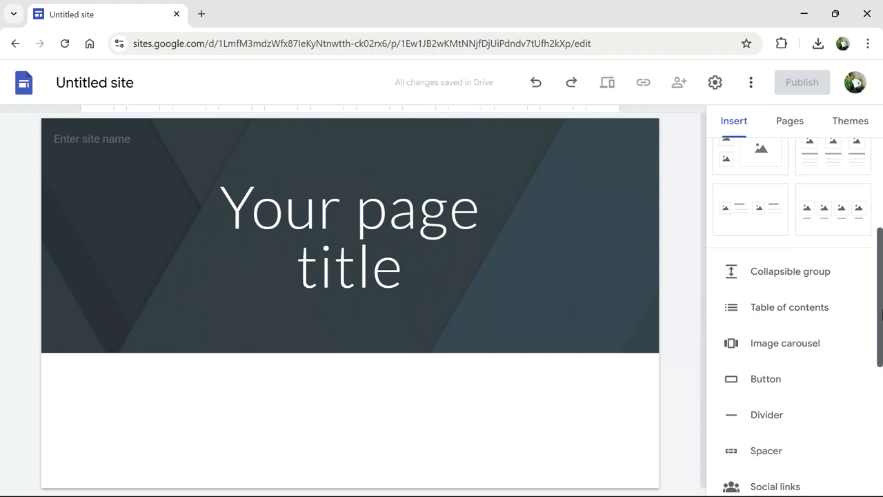
{"action": "scroll", "coordinate": [880, 373], "scroll_direction": "down", "scroll_amount": 5}
{"action": "scroll", "coordinate": [880, 394], "scroll_direction": "down", "scroll_amount": 3}
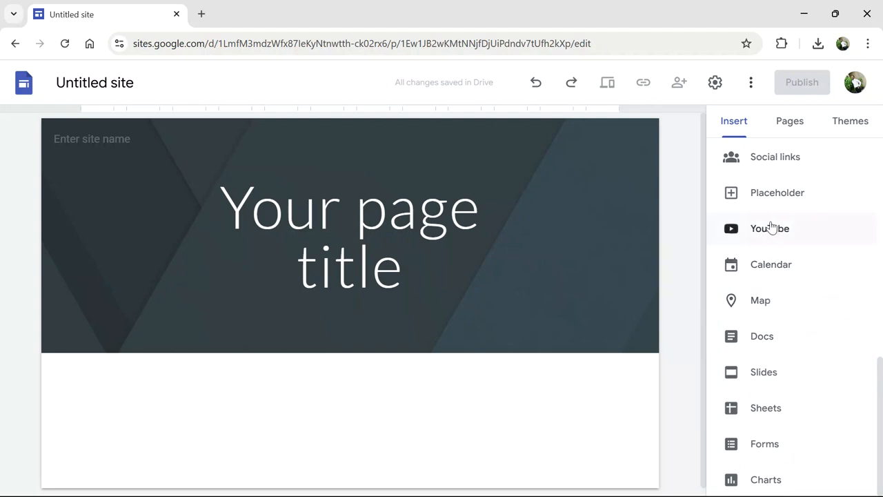
{"action": "left_click_drag", "start_coordinate": [878, 414], "coordinate": [881, 166]}
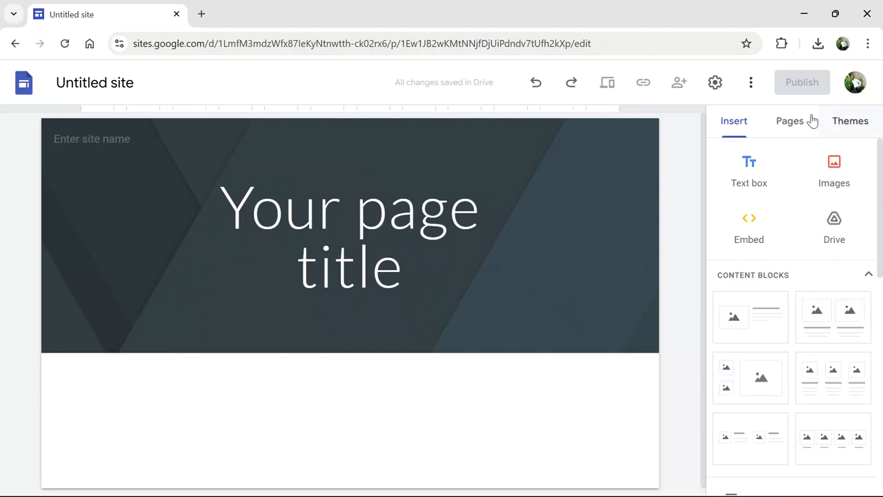
{"action": "left_click", "coordinate": [788, 121]}
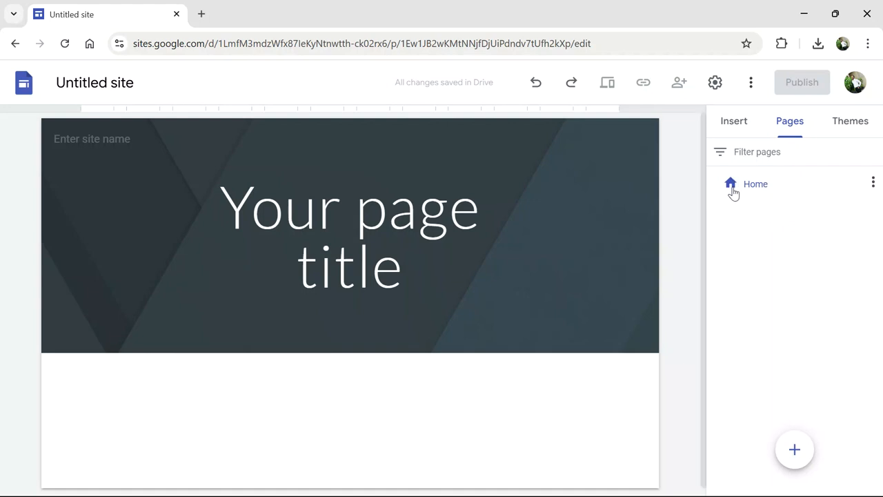
{"action": "left_click", "coordinate": [843, 132]}
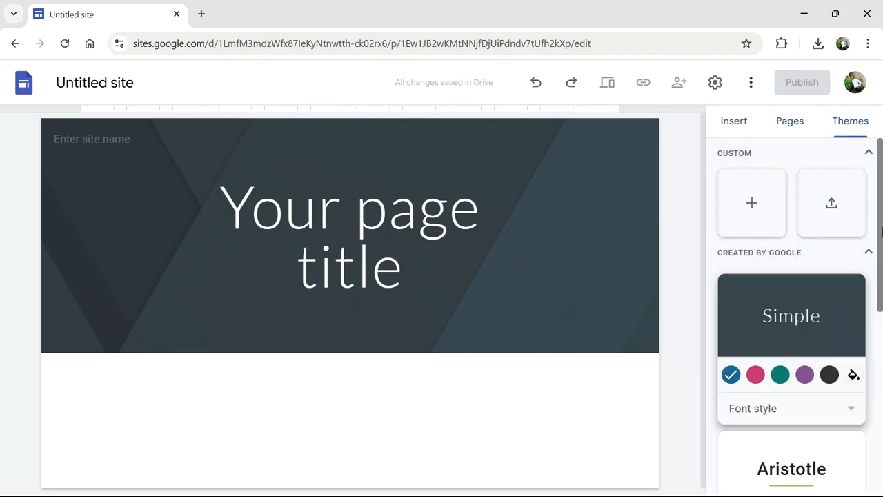
{"action": "left_click_drag", "start_coordinate": [880, 241], "coordinate": [881, 435]}
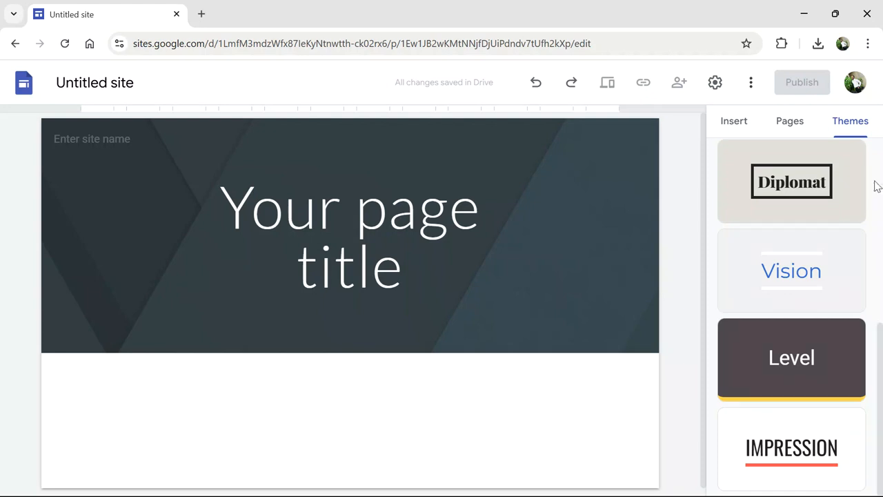
{"action": "left_click_drag", "start_coordinate": [877, 327], "coordinate": [876, 133]}
{"action": "left_click", "coordinate": [745, 124]}
{"action": "left_click", "coordinate": [792, 122]}
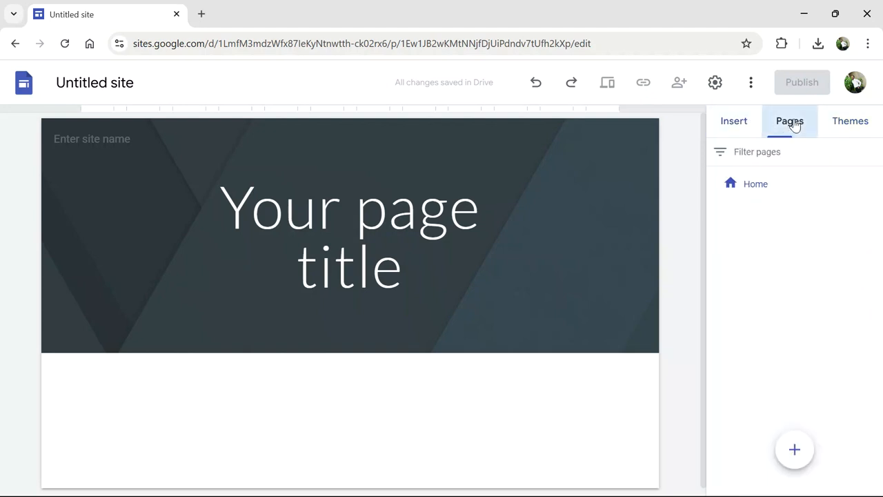
{"action": "left_click", "coordinate": [850, 122]}
{"action": "left_click", "coordinate": [738, 127]}
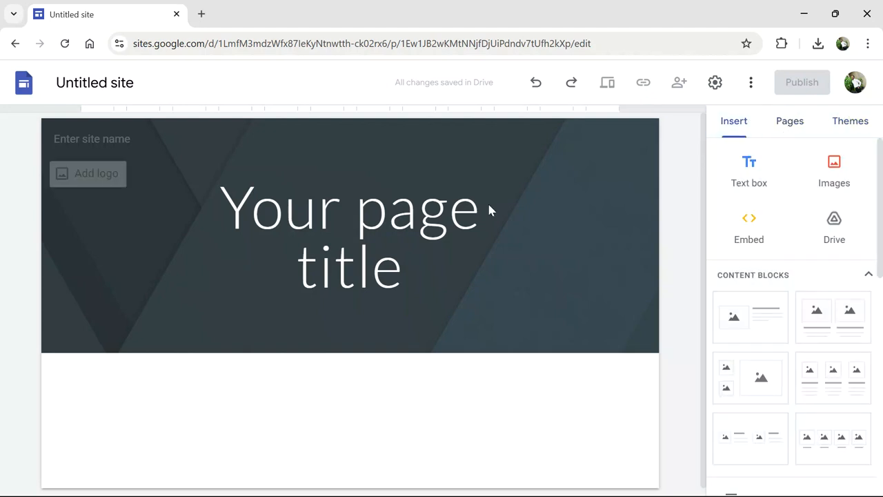
{"action": "left_click", "coordinate": [792, 122]}
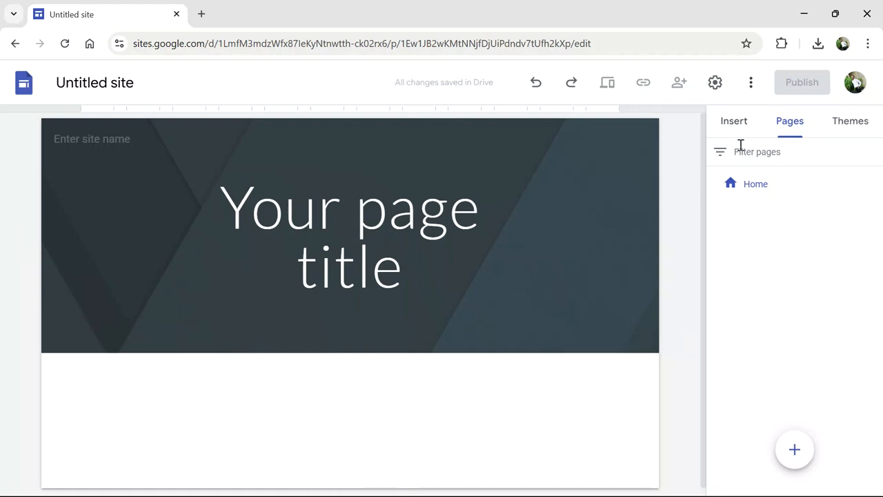
{"action": "left_click", "coordinate": [728, 125]}
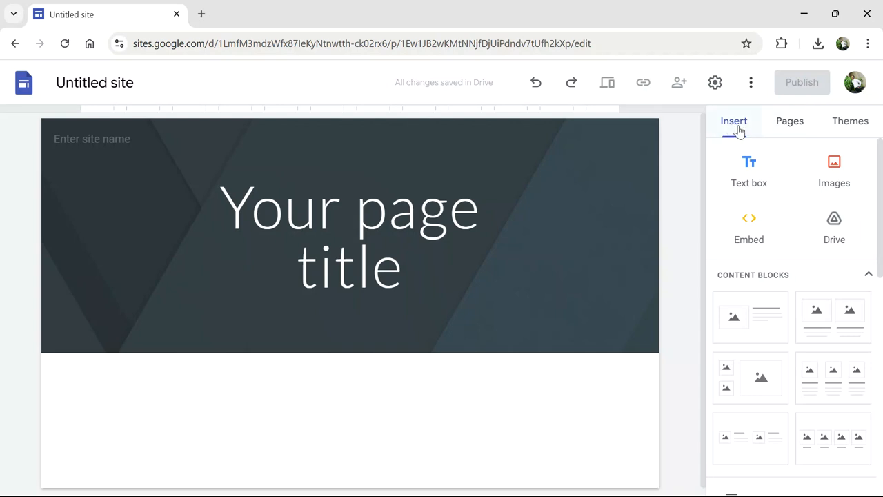
{"action": "left_click", "coordinate": [789, 123]}
{"action": "left_click", "coordinate": [736, 126]}
- Add two new pages to the site, named Gallery and Contact
{"action": "left_click", "coordinate": [789, 129]}
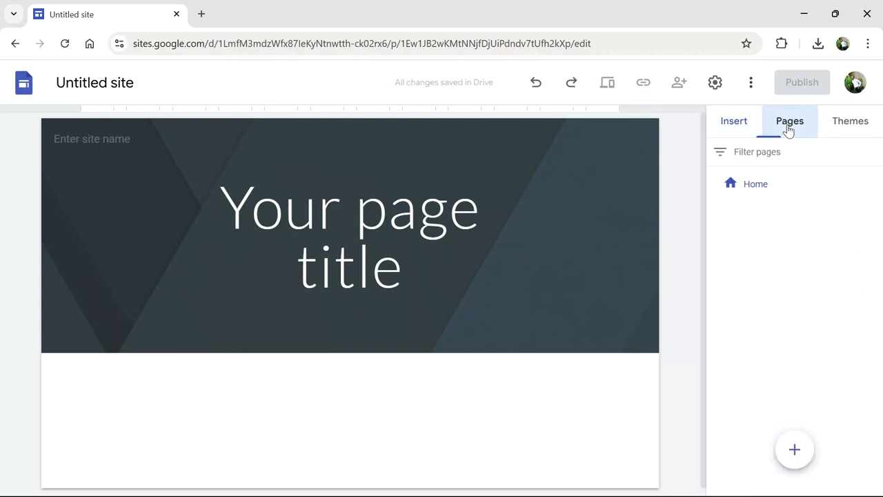
{"action": "mouse_move", "coordinate": [794, 453]}
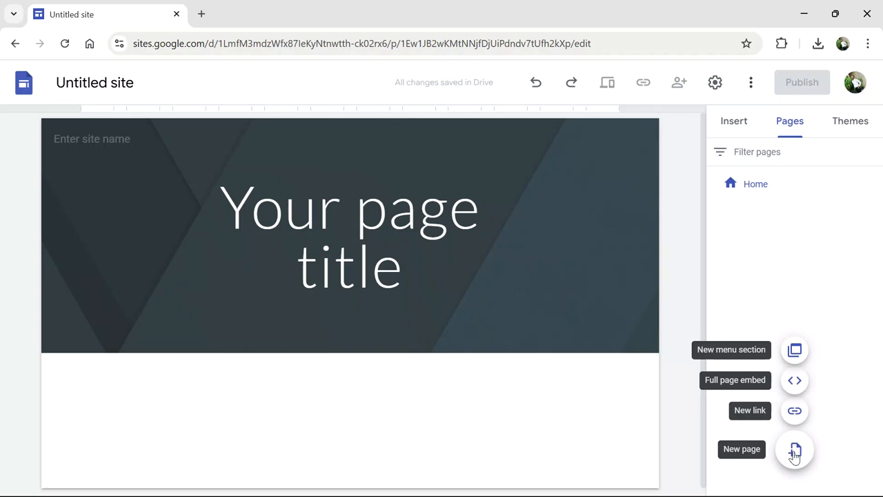
{"action": "left_click", "coordinate": [795, 450]}
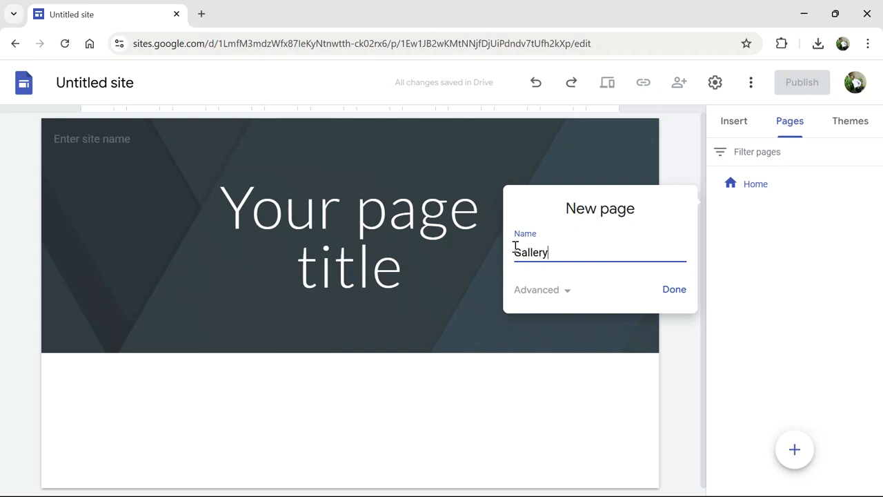
{"action": "left_click", "coordinate": [669, 293]}
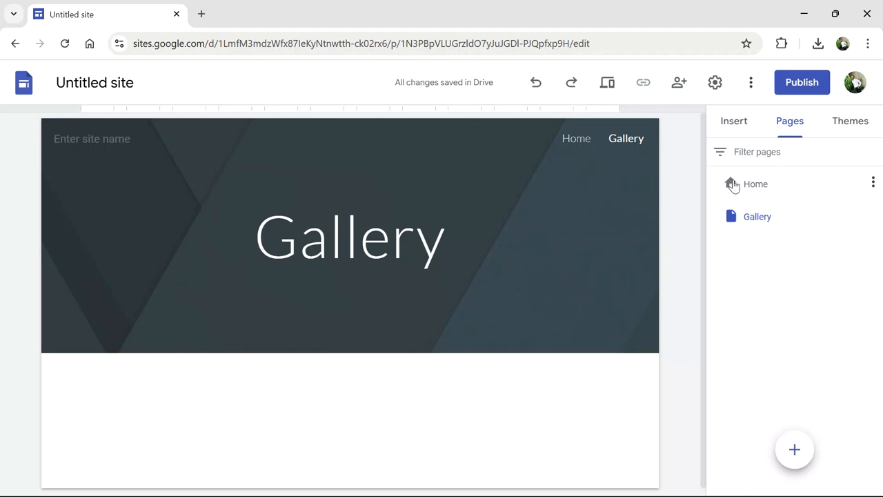
{"action": "left_click", "coordinate": [794, 449]}
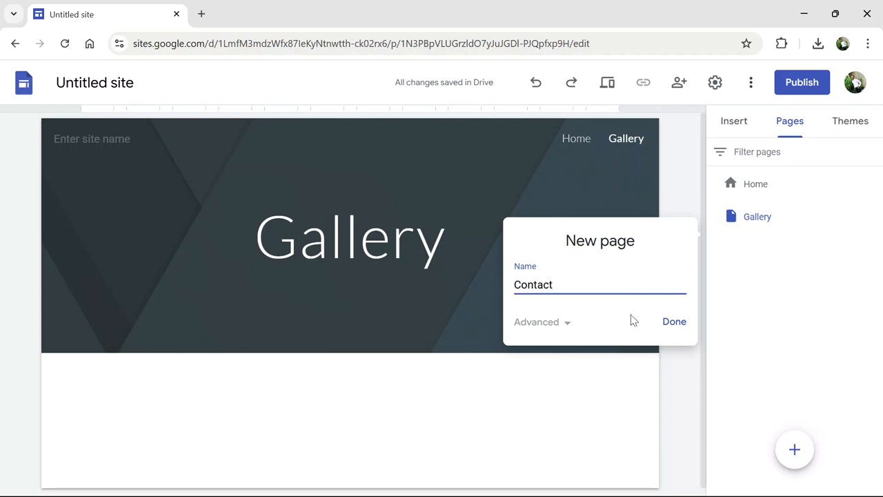
{"action": "left_click", "coordinate": [662, 321]}
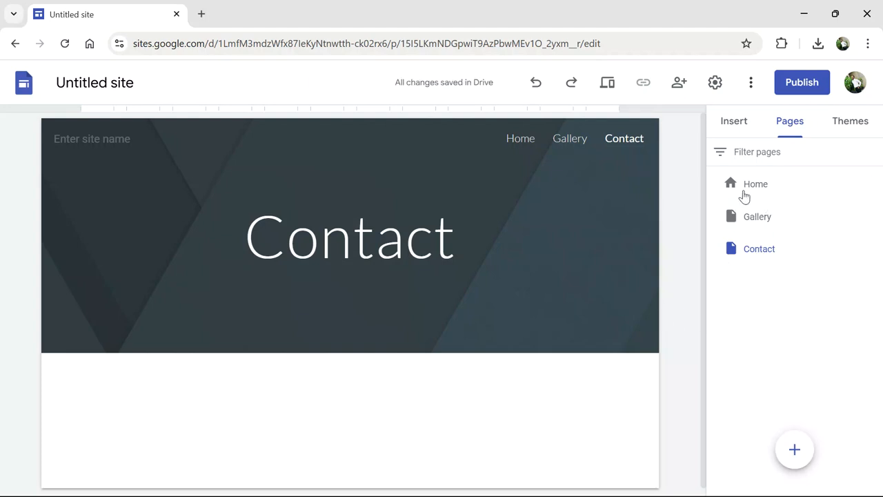
{"action": "mouse_move", "coordinate": [733, 229]}
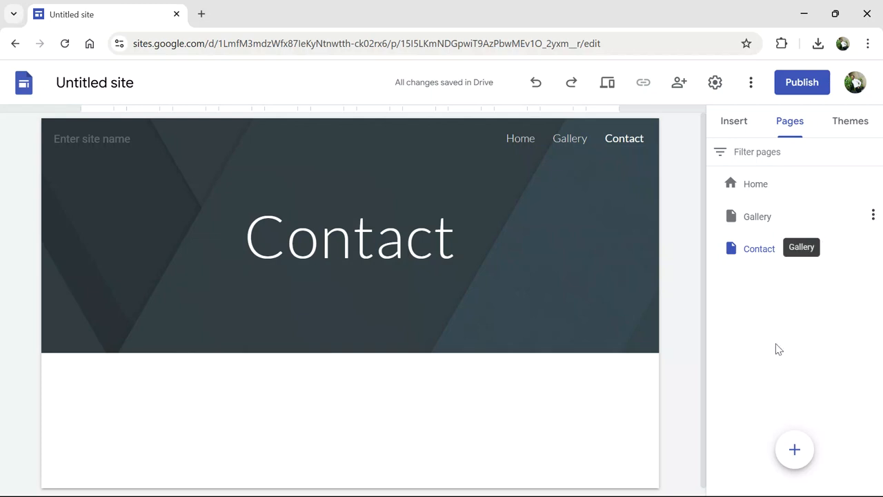
{"action": "left_click", "coordinate": [872, 215]}
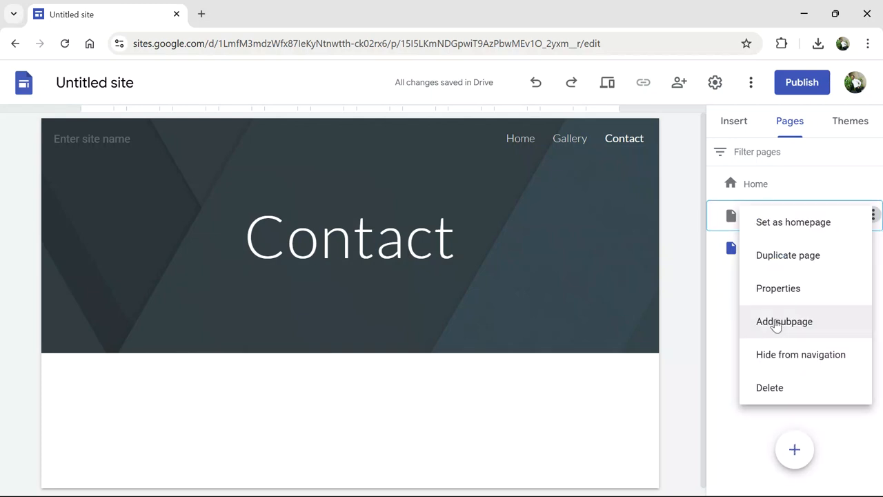
{"action": "left_click", "coordinate": [728, 286]}
- Add a new page named Service without a custom path
{"action": "left_click", "coordinate": [795, 449]}
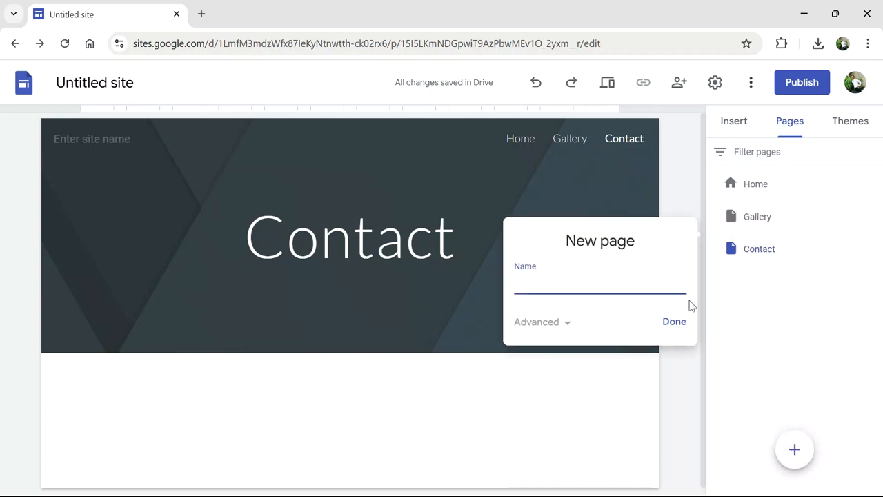
{"action": "left_click", "coordinate": [566, 322]}
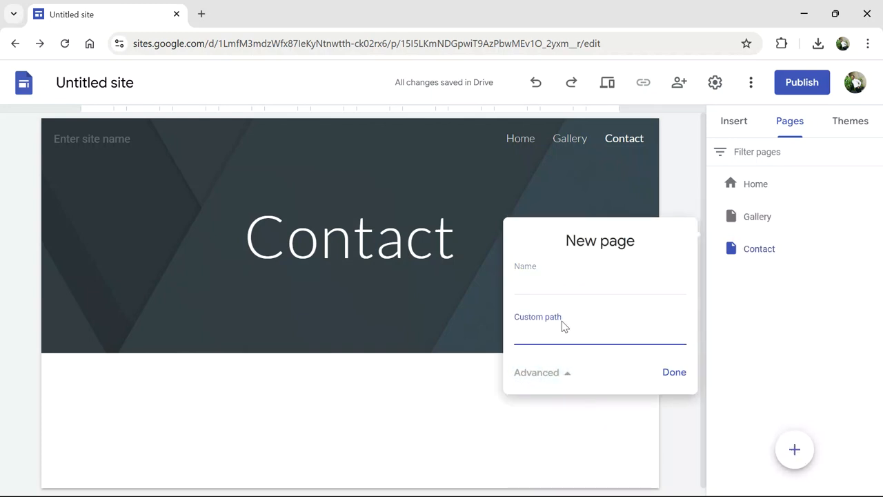
{"action": "left_click", "coordinate": [568, 372]}
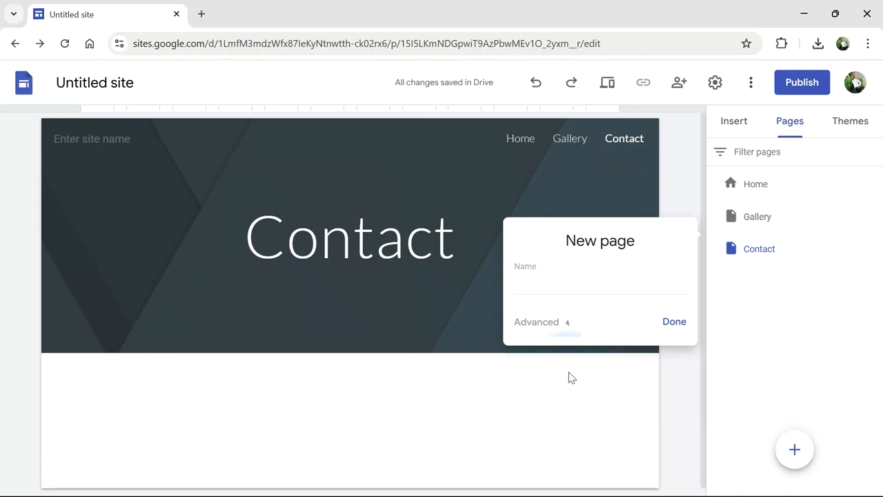
{"action": "left_click", "coordinate": [524, 282]}
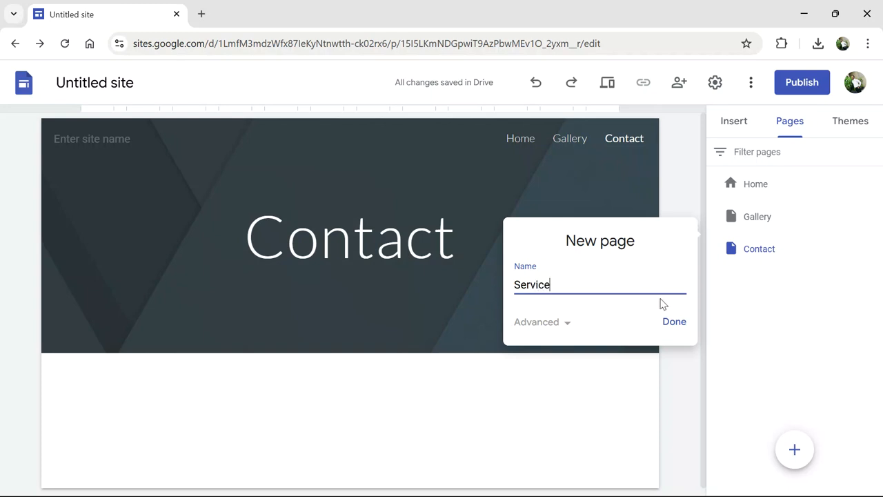
{"action": "left_click", "coordinate": [672, 322]}
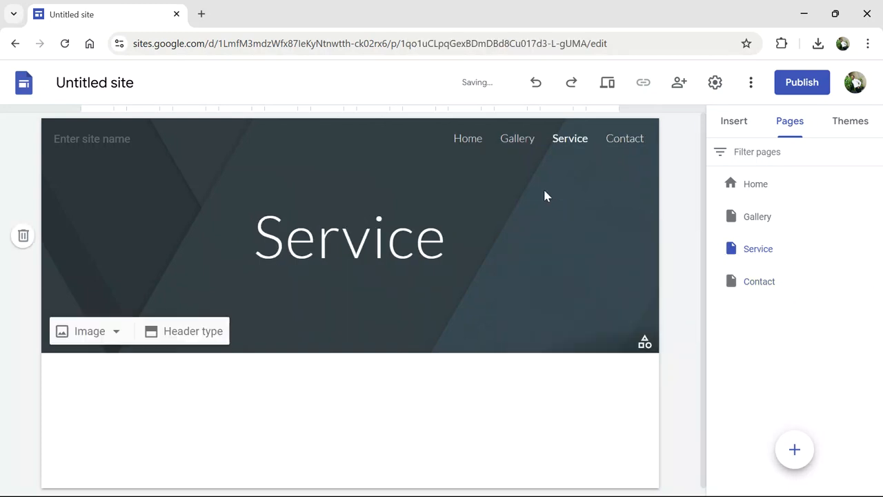
- Go through the Home, Gallery, Service and Contact pages using the site's header navigation
{"action": "left_click", "coordinate": [467, 140]}
{"action": "left_click", "coordinate": [528, 140]}
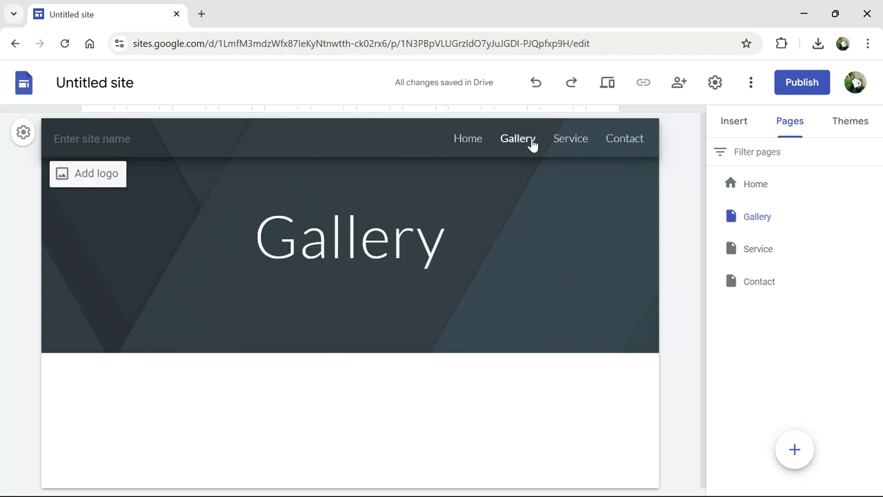
{"action": "left_click", "coordinate": [568, 141]}
{"action": "left_click", "coordinate": [625, 142]}
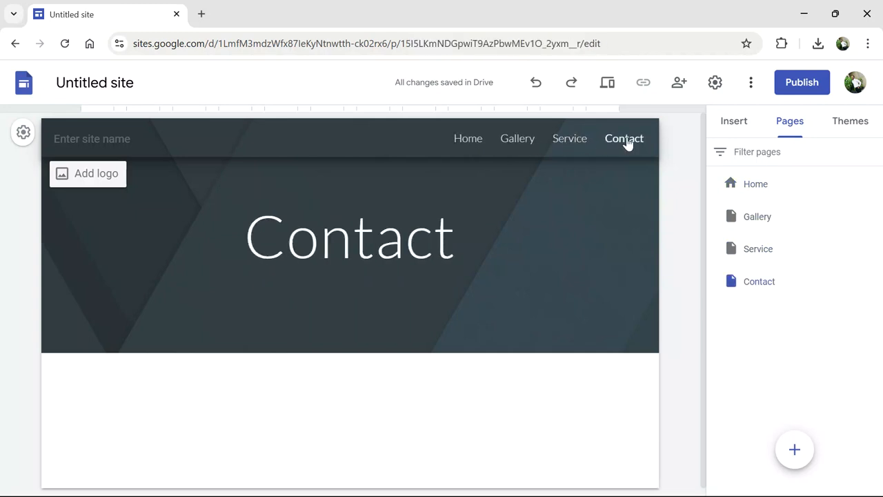
{"action": "left_click", "coordinate": [475, 140]}
{"action": "left_click", "coordinate": [518, 142]}
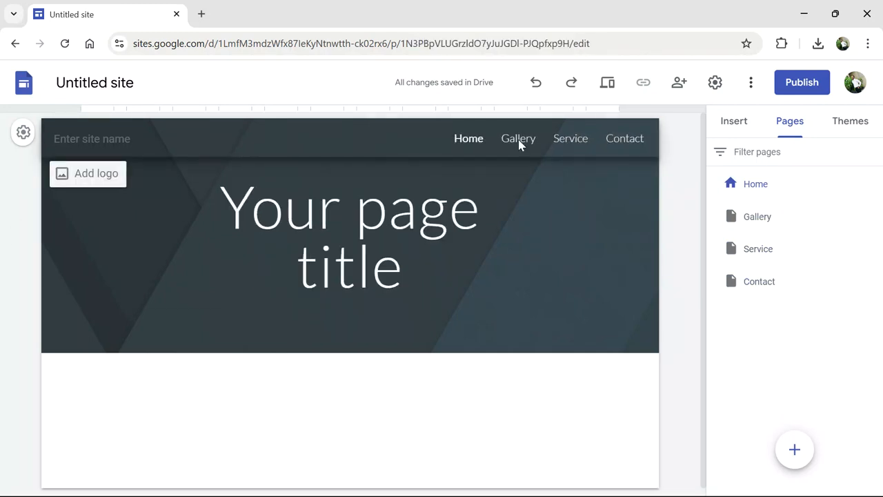
{"action": "left_click", "coordinate": [582, 145]}
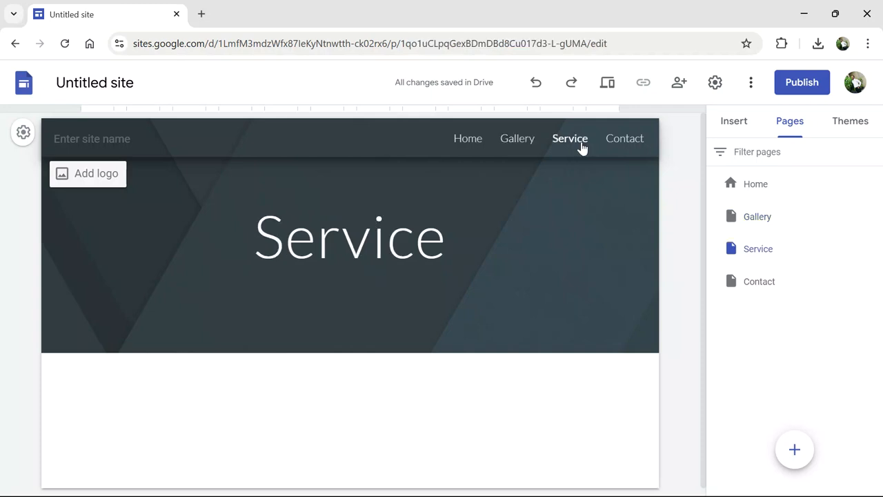
{"action": "left_click", "coordinate": [621, 142]}
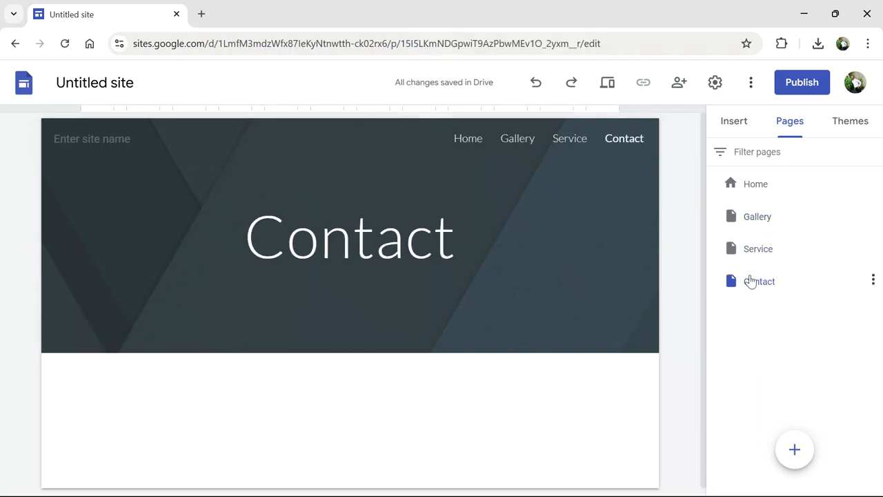
- Reorder the pages so Service comes before Gallery, and add a subpage named Pictures under Gallery
{"action": "left_click_drag", "start_coordinate": [749, 282], "coordinate": [749, 208]}
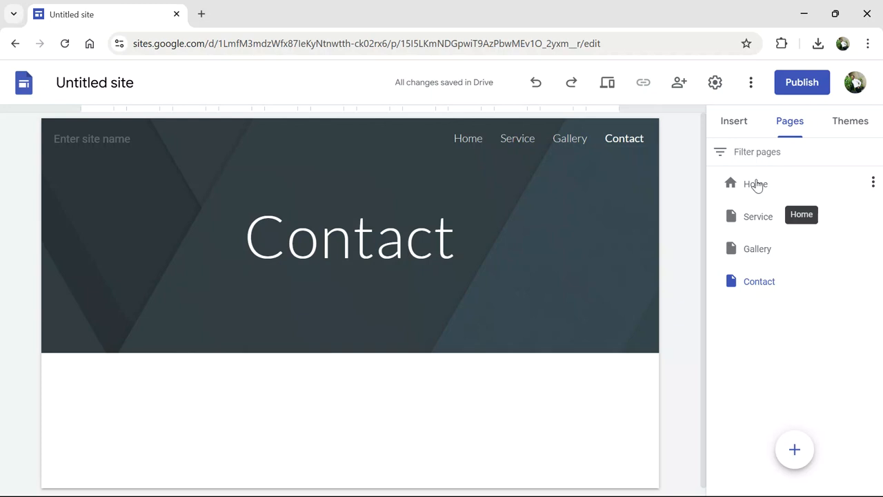
{"action": "left_click", "coordinate": [760, 253]}
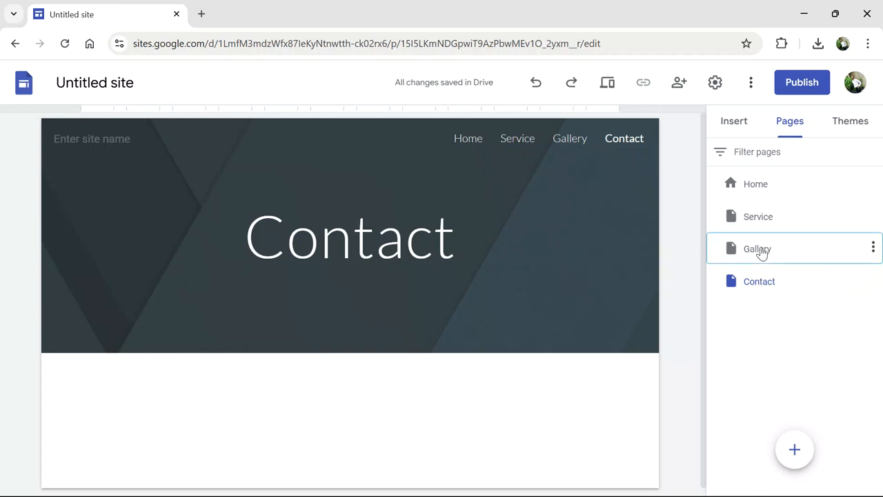
{"action": "left_click", "coordinate": [873, 248]}
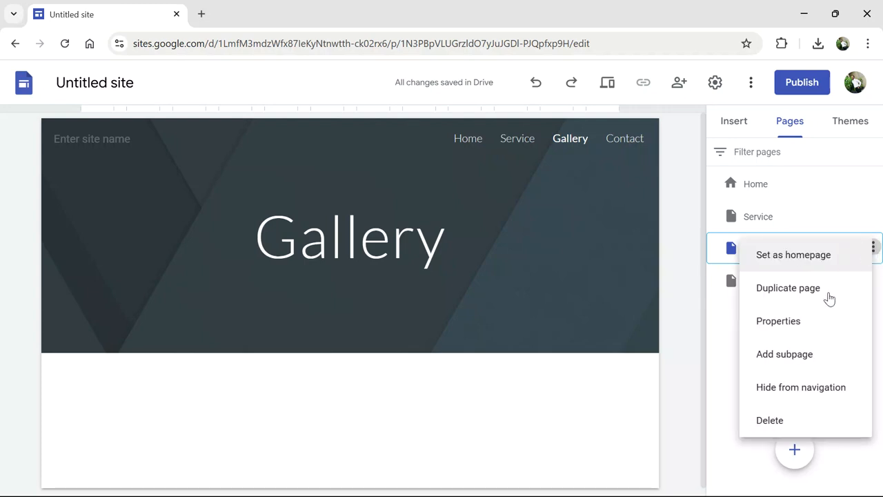
{"action": "left_click", "coordinate": [778, 361]}
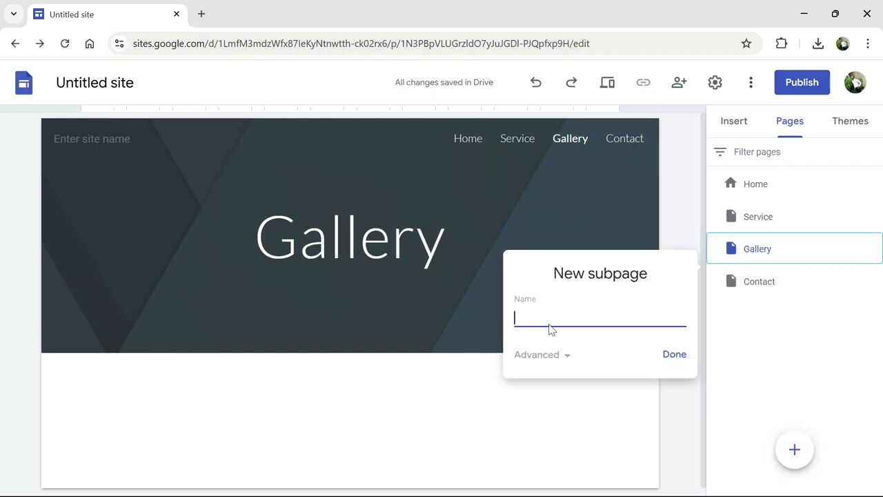
{"action": "left_click", "coordinate": [549, 323]}
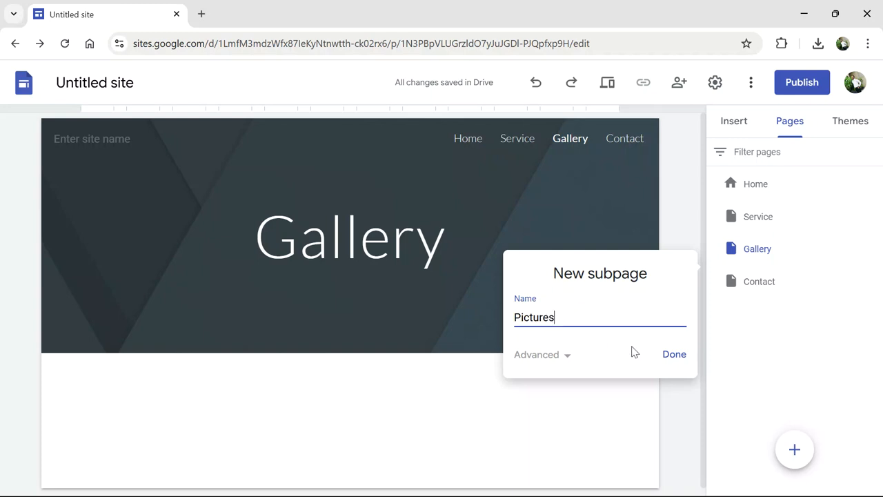
{"action": "left_click", "coordinate": [673, 356]}
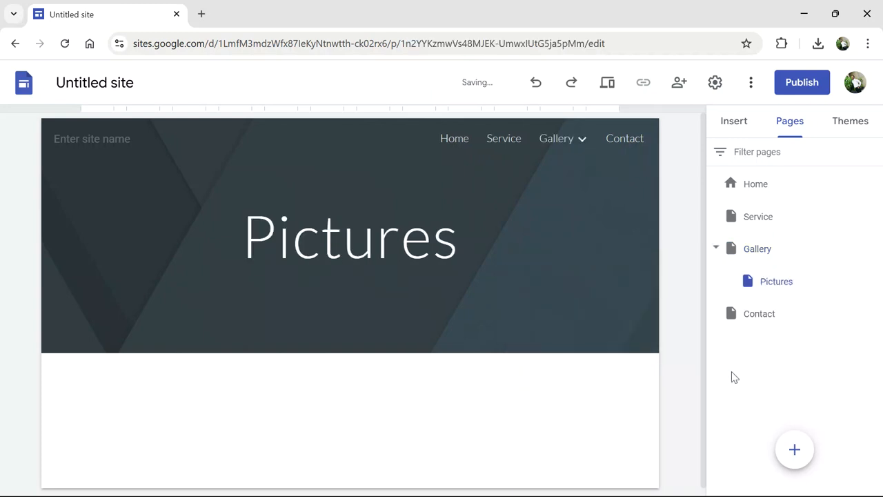
{"action": "mouse_move", "coordinate": [563, 144]}
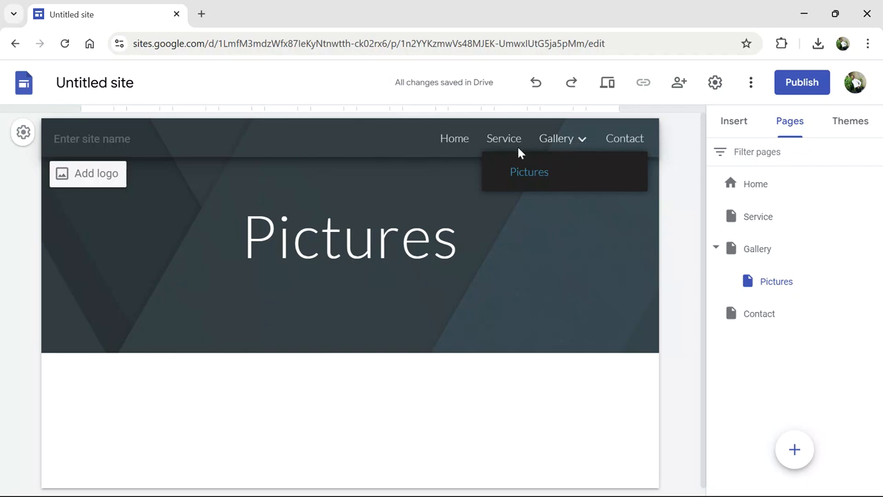
- Go through the Home, Service and Gallery pages, and collapse and re-expand Gallery's subpages in the page list
{"action": "left_click", "coordinate": [453, 141]}
{"action": "left_click", "coordinate": [491, 142]}
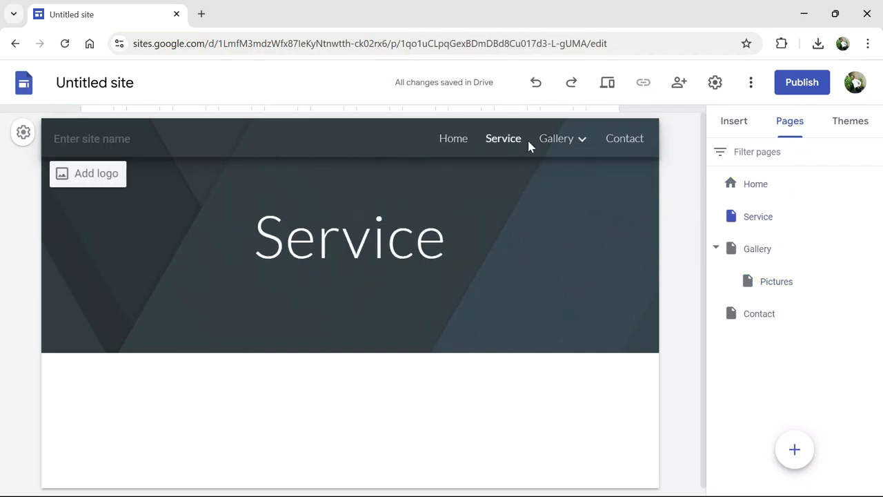
{"action": "left_click", "coordinate": [565, 142]}
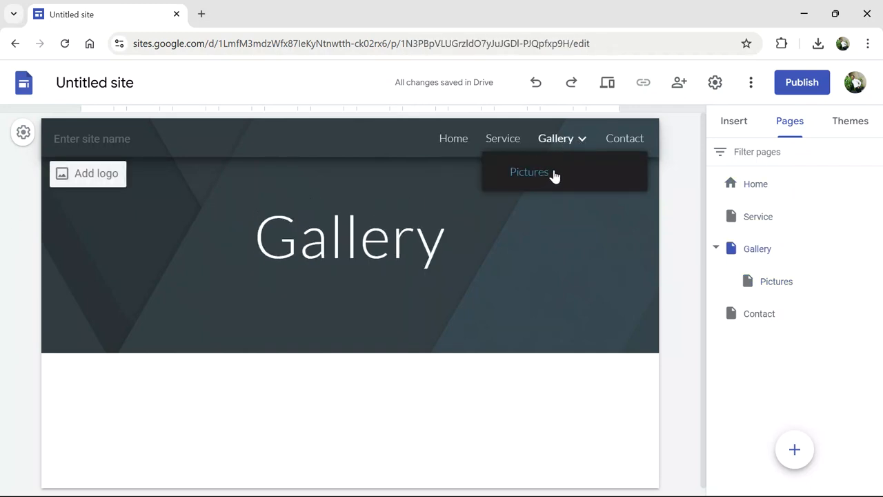
{"action": "left_click", "coordinate": [715, 248]}
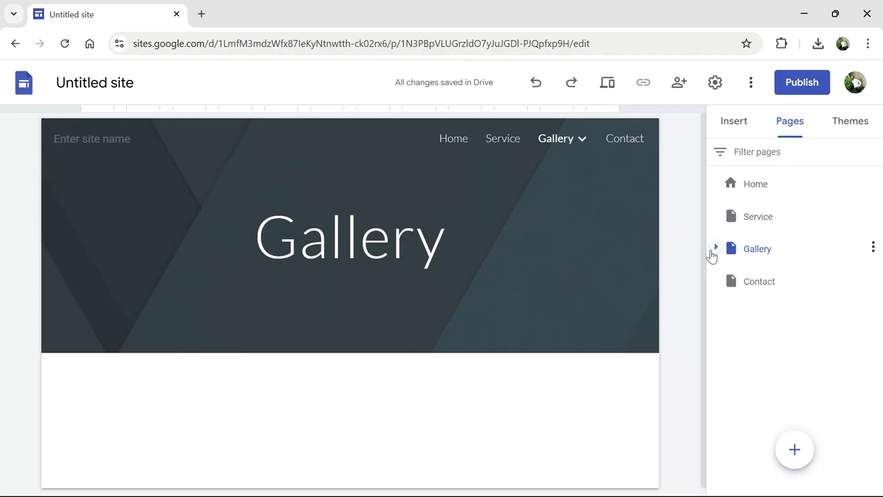
{"action": "left_click", "coordinate": [729, 221]}
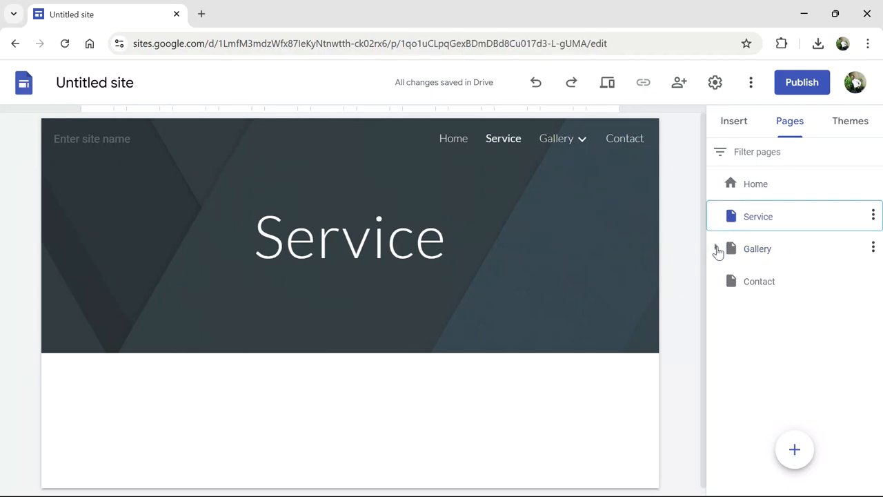
{"action": "left_click", "coordinate": [716, 250]}
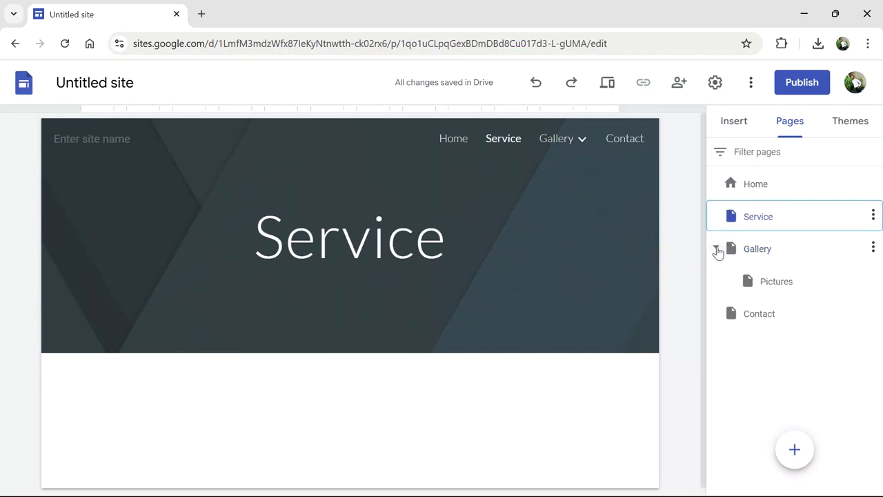
- Add a second subpage named Videos under the Gallery page
{"action": "left_click", "coordinate": [873, 248]}
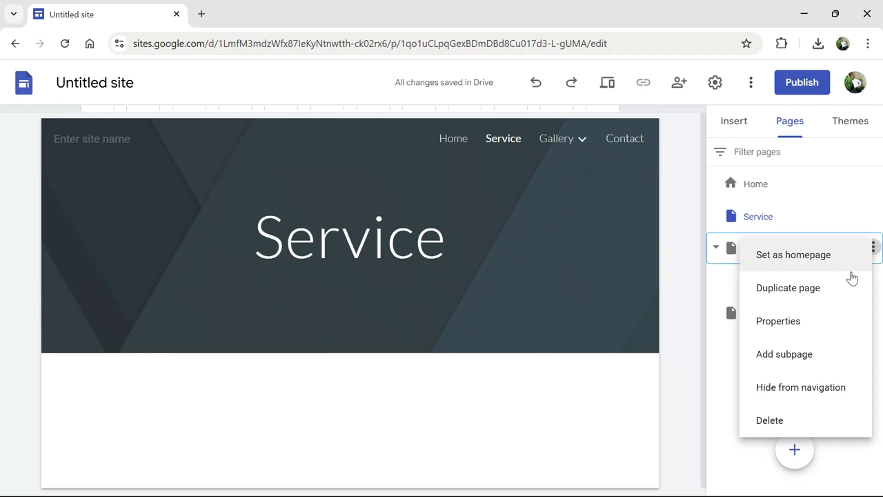
{"action": "left_click", "coordinate": [784, 354]}
{"action": "type", "text": "Vid"}
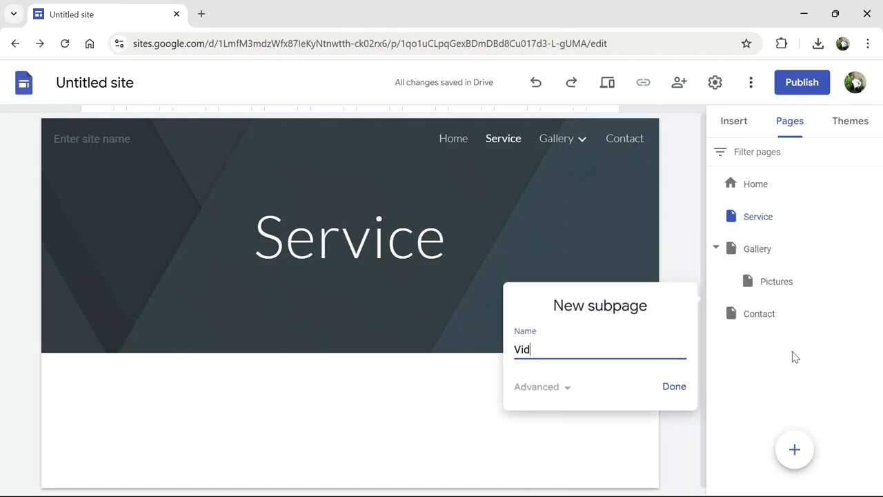
{"action": "type", "text": "eos"}
{"action": "left_click", "coordinate": [674, 387]}
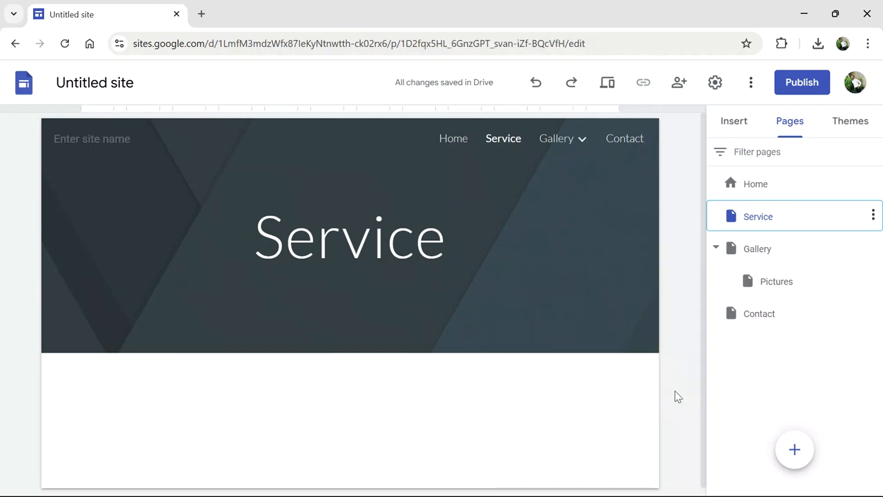
- Check Gallery's subpages in the site navigation, collapse them in the page list and bring up the content insertion options
{"action": "left_click", "coordinate": [556, 141]}
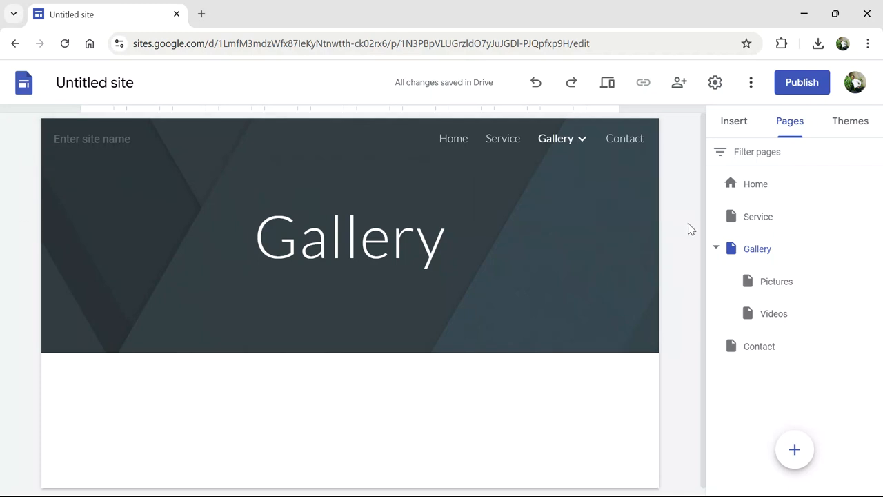
{"action": "left_click", "coordinate": [716, 247]}
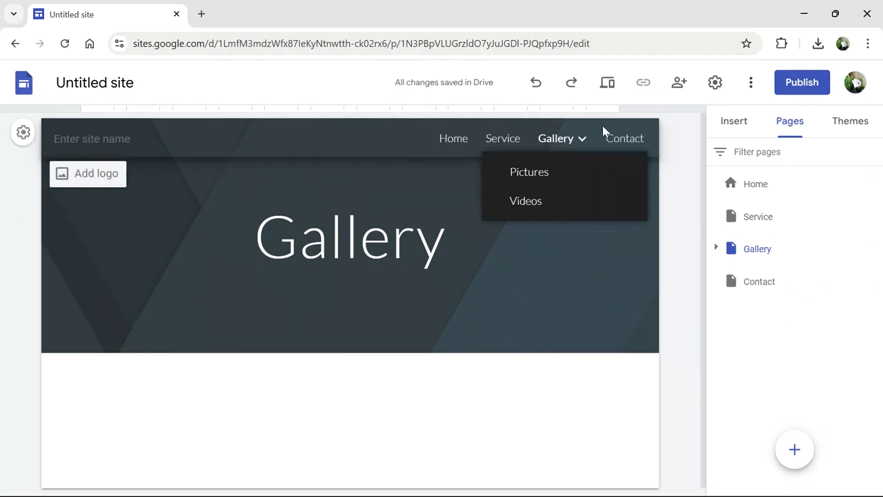
{"action": "left_click", "coordinate": [732, 125]}
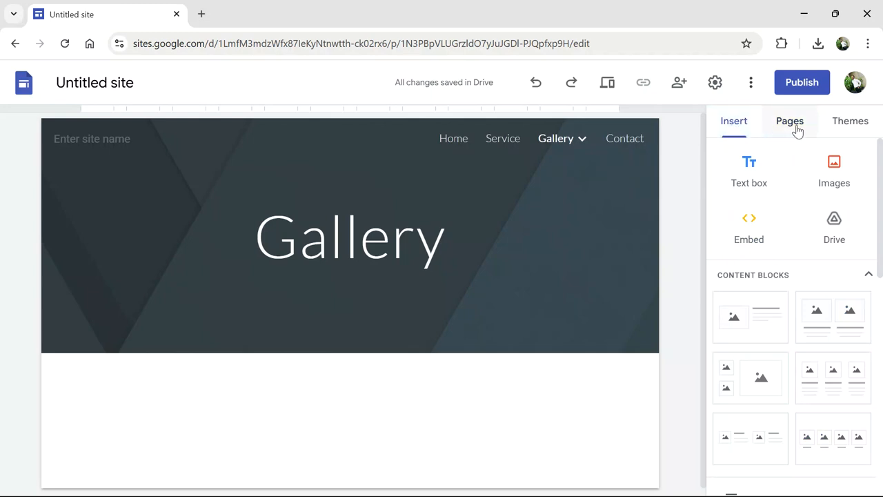
{"action": "left_click", "coordinate": [795, 130]}
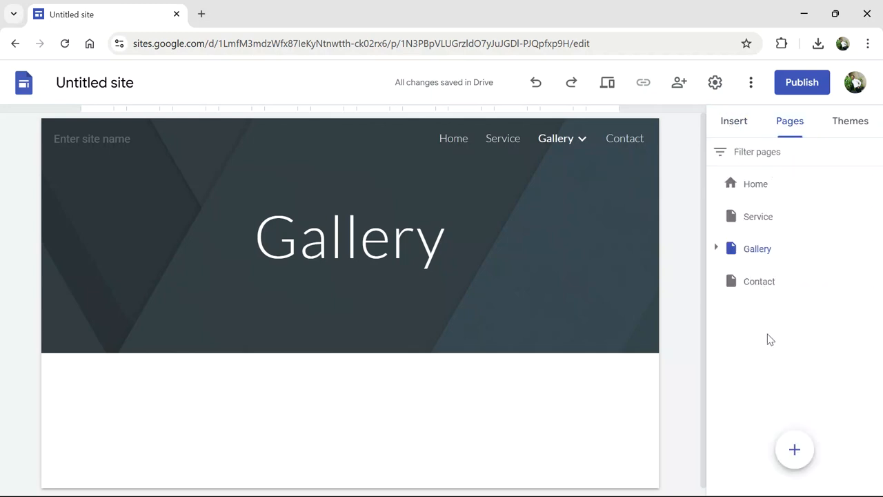
{"action": "left_click", "coordinate": [732, 115]}
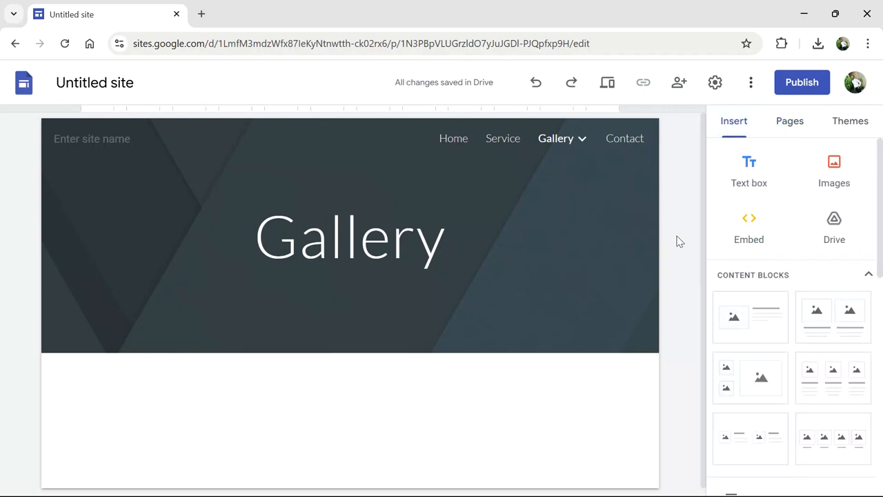
- Open the Home page and enter TYRONNET_TECH as the site name in its header
{"action": "left_click", "coordinate": [449, 143]}
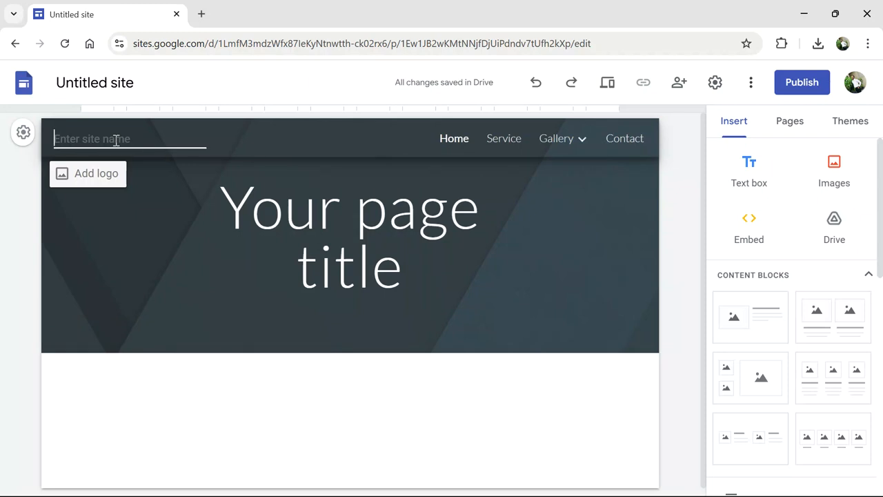
{"action": "type", "text": "TYRONNET_TECH"}
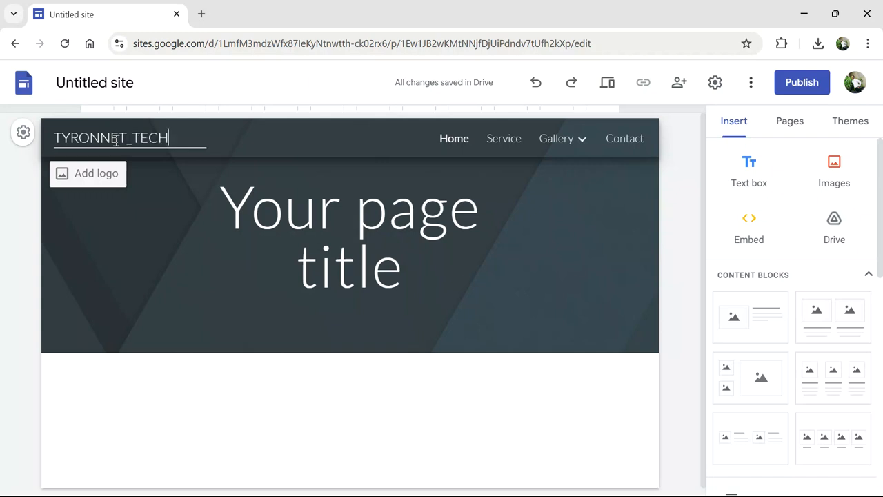
{"action": "left_click", "coordinate": [680, 196]}
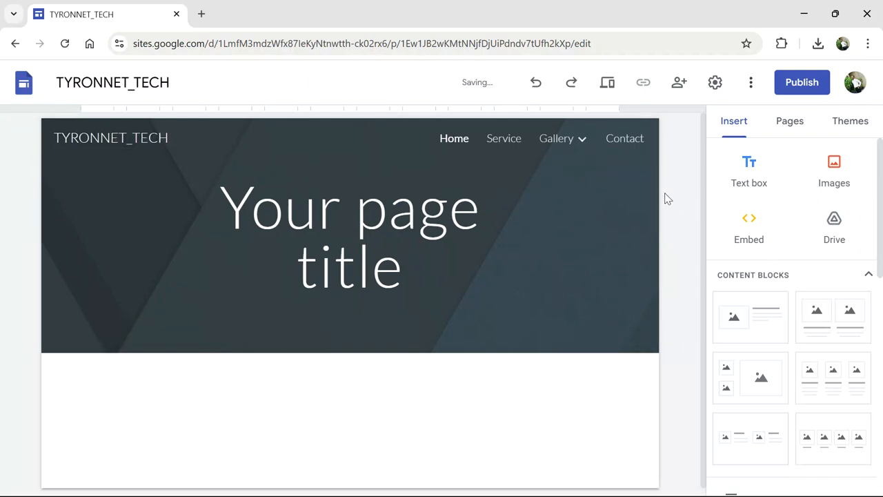
- Replace the Home page's placeholder title with "WELCOME TO TYRONNET_TECH"
{"action": "left_click", "coordinate": [340, 239]}
{"action": "triple_click", "coordinate": [340, 239]}
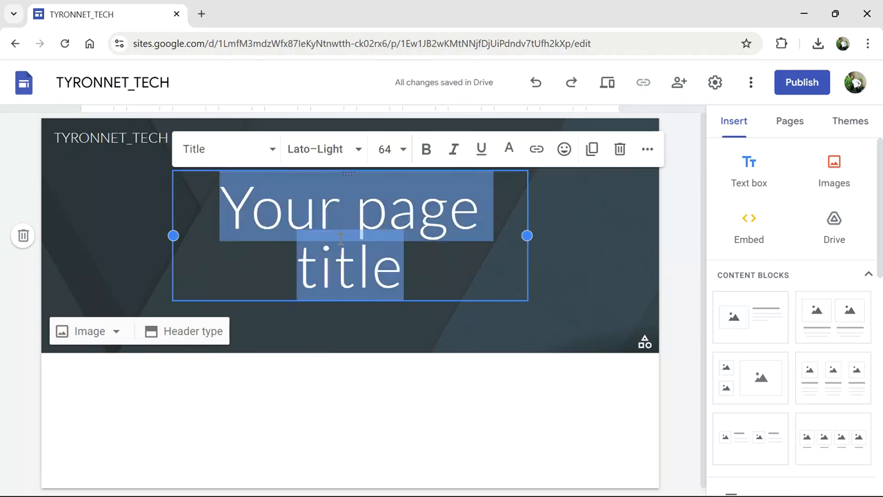
{"action": "left_click", "coordinate": [491, 246]}
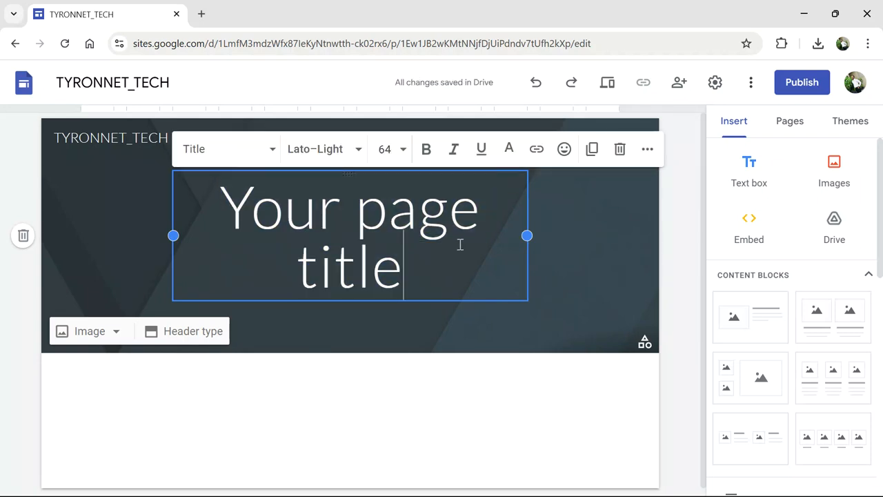
{"action": "double_click", "coordinate": [412, 228]}
{"action": "triple_click", "coordinate": [412, 228]}
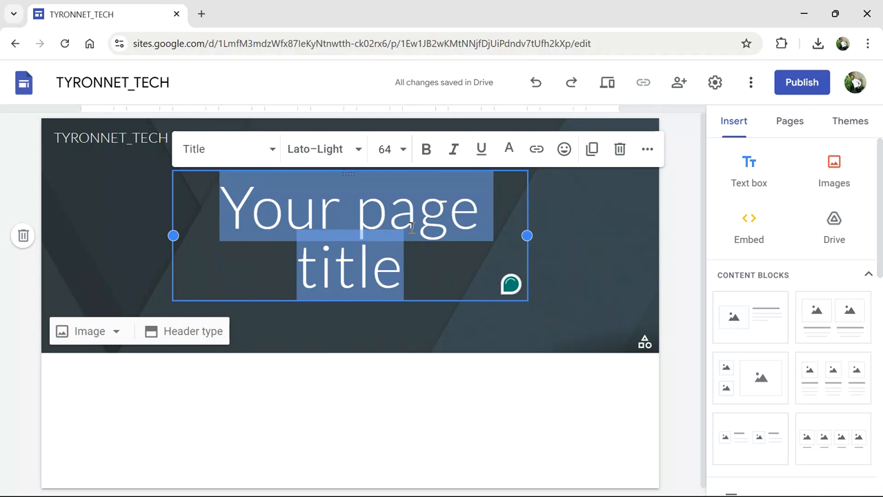
{"action": "key", "text": "BackSpace"}
{"action": "type", "text": "W"}
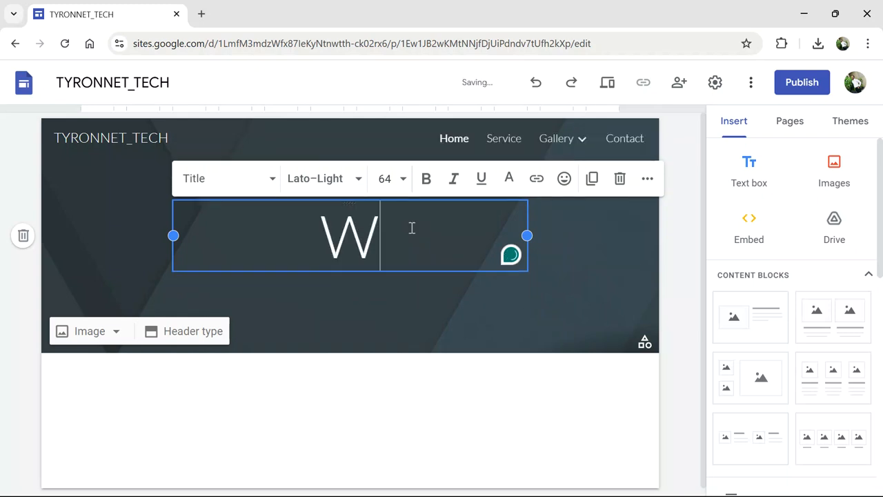
{"action": "type", "text": "ELCIME"}
{"action": "key", "text": "BackSpace"}
{"action": "key", "text": "BackSpace"}
{"action": "key", "text": "BackSpace"}
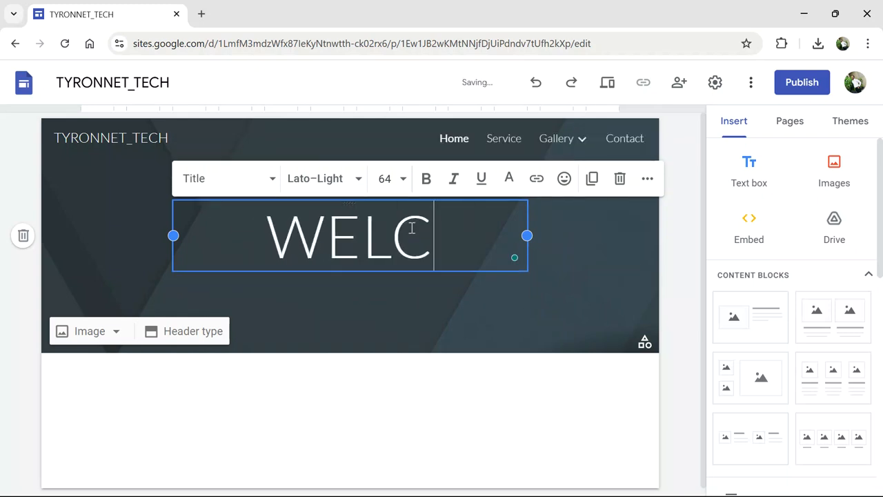
{"action": "type", "text": "OME TO "}
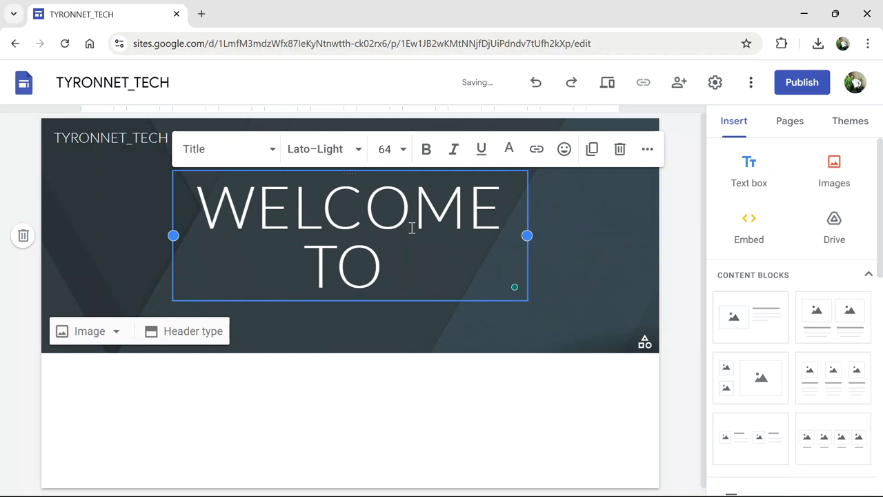
{"action": "type", "text": "TYRONNET"}
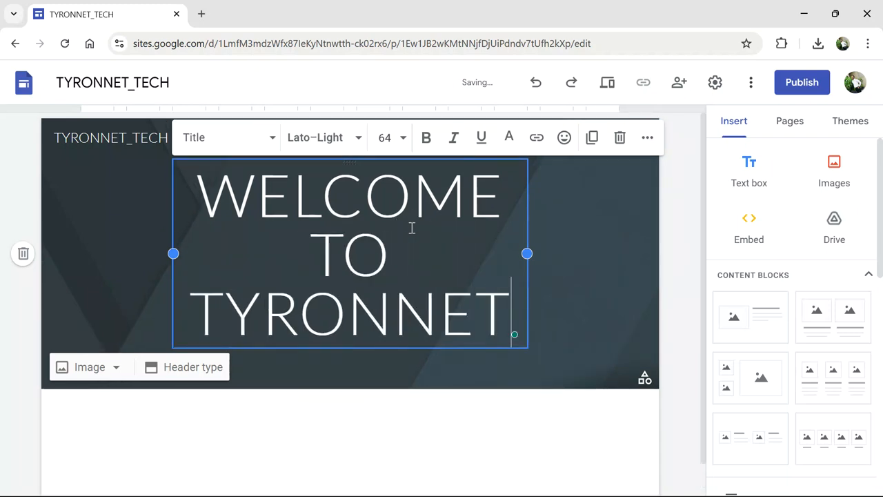
{"action": "type", "text": "_"}
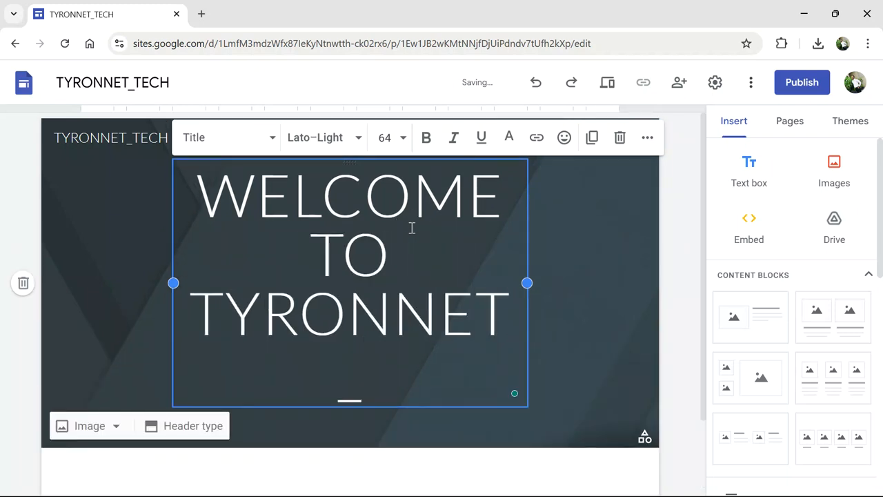
{"action": "type", "text": "T"}
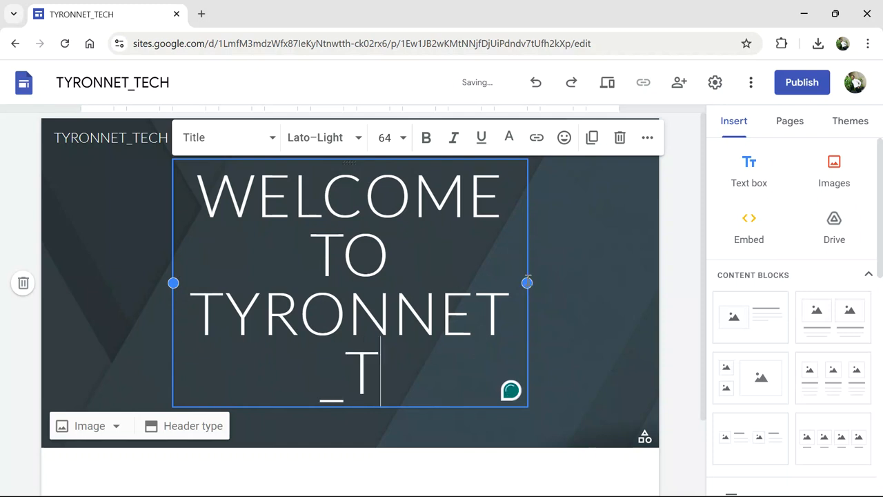
{"action": "type", "text": "ECH"}
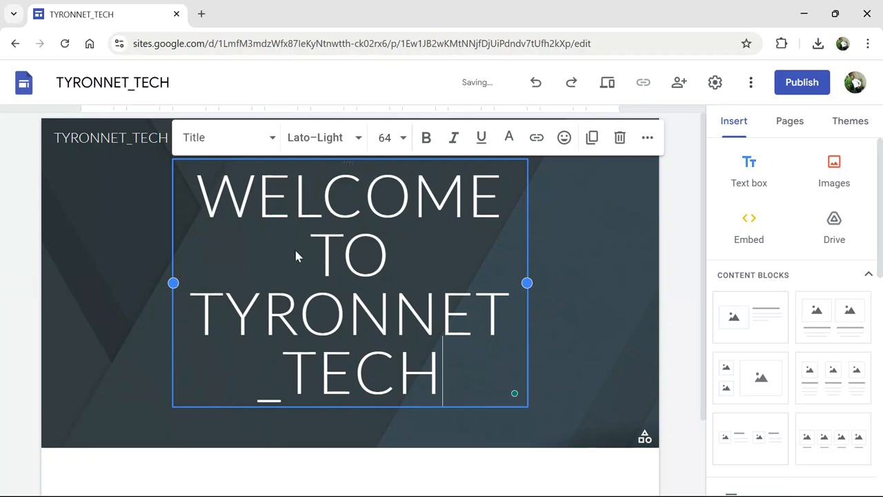
- Set the whole welcome title to font size 48 and widen its text box on both sides to the content margins
{"action": "key", "text": "ctrl+a"}
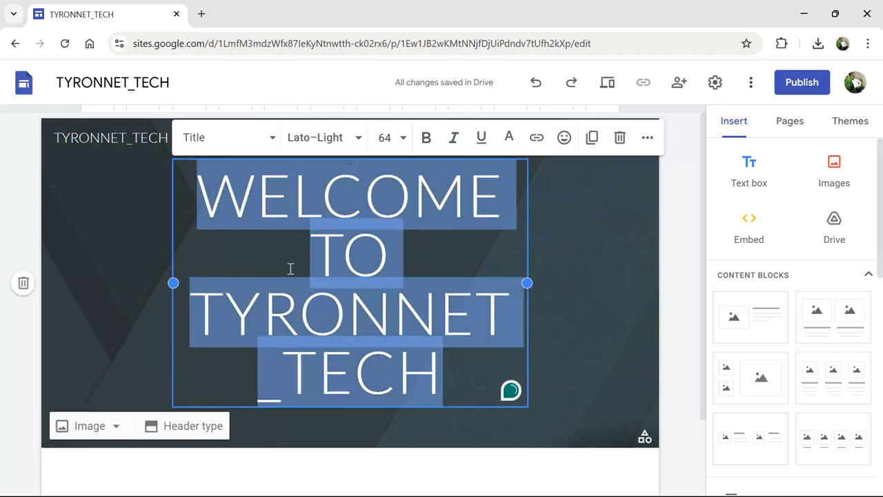
{"action": "left_click", "coordinate": [403, 141]}
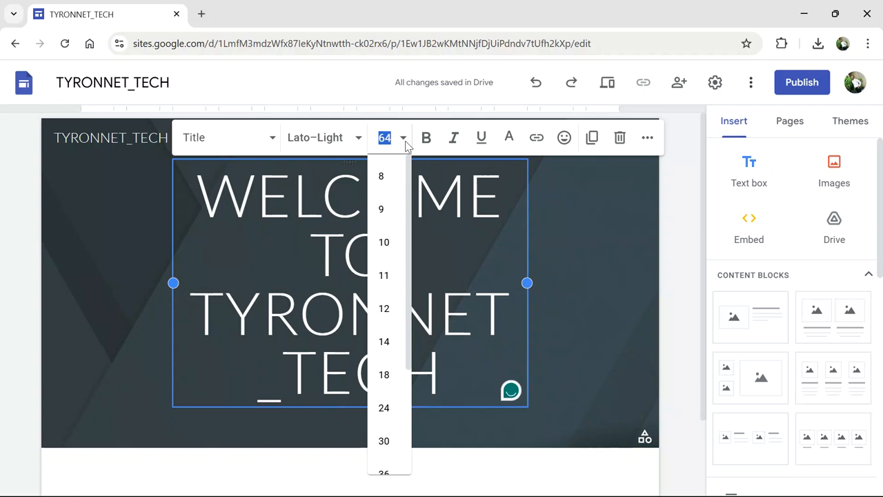
{"action": "scroll", "coordinate": [409, 297], "scroll_direction": "down", "scroll_amount": 2}
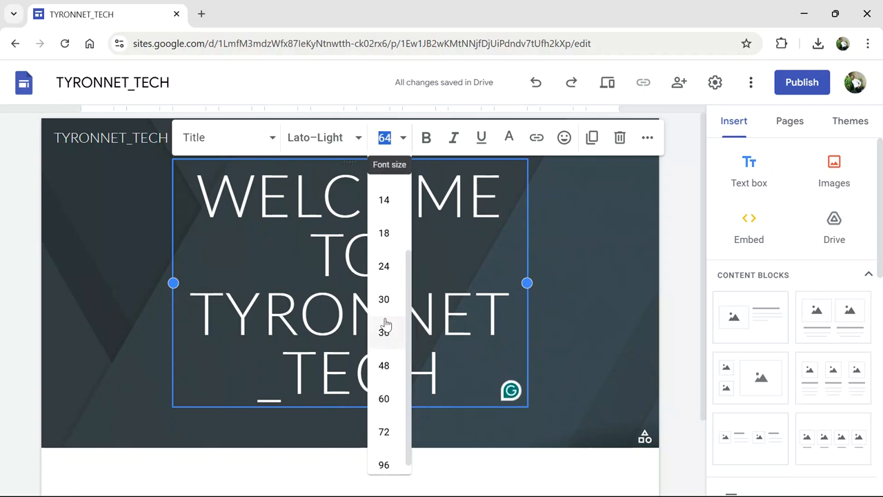
{"action": "left_click", "coordinate": [382, 367]}
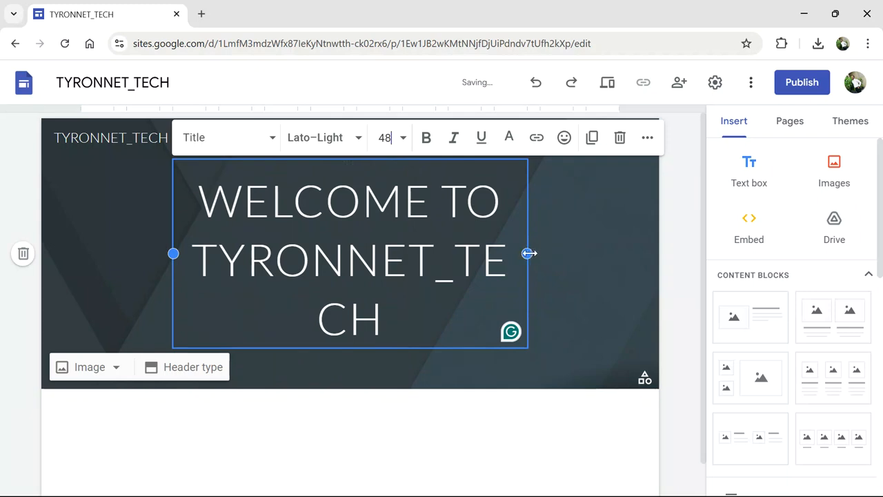
{"action": "left_click_drag", "start_coordinate": [526, 253], "coordinate": [649, 249]}
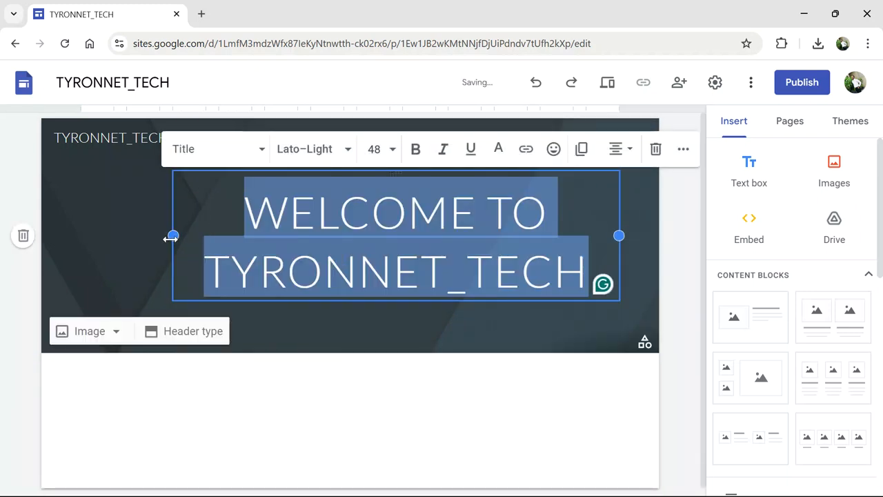
{"action": "left_click_drag", "start_coordinate": [170, 239], "coordinate": [81, 236]}
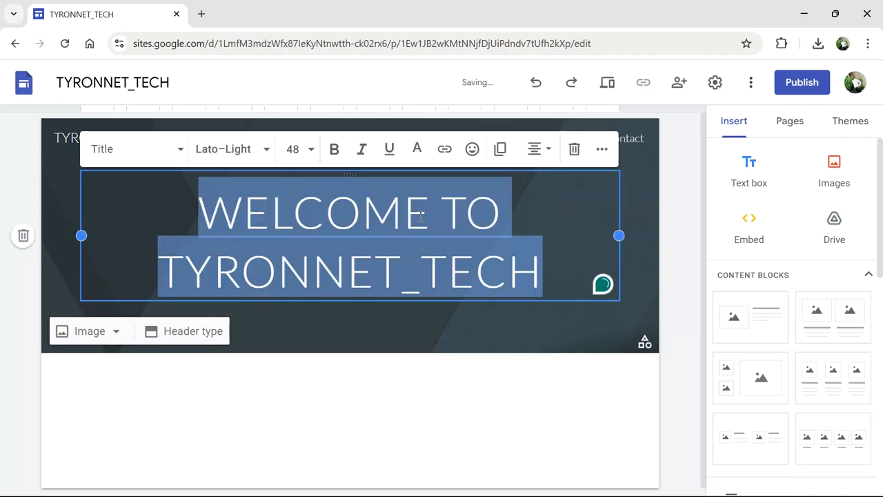
- Set the welcome title's font size to 35 so that it fits on a single line
{"action": "left_click", "coordinate": [310, 150]}
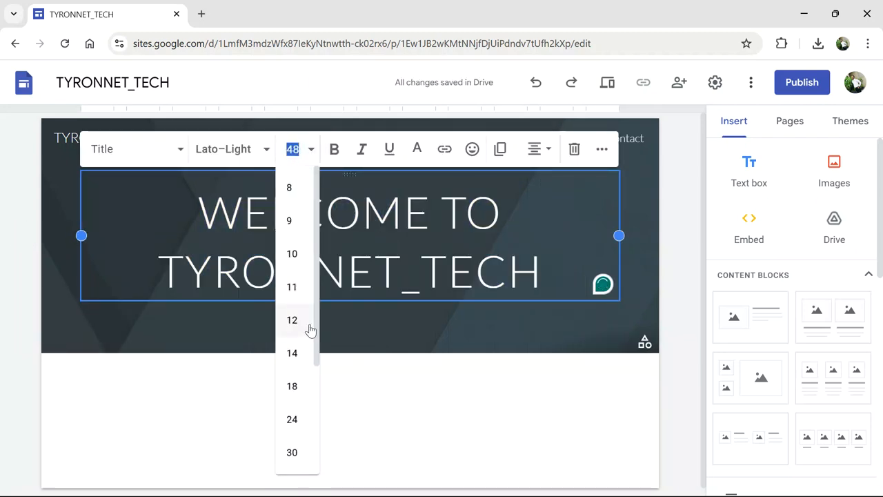
{"action": "left_click", "coordinate": [296, 451]}
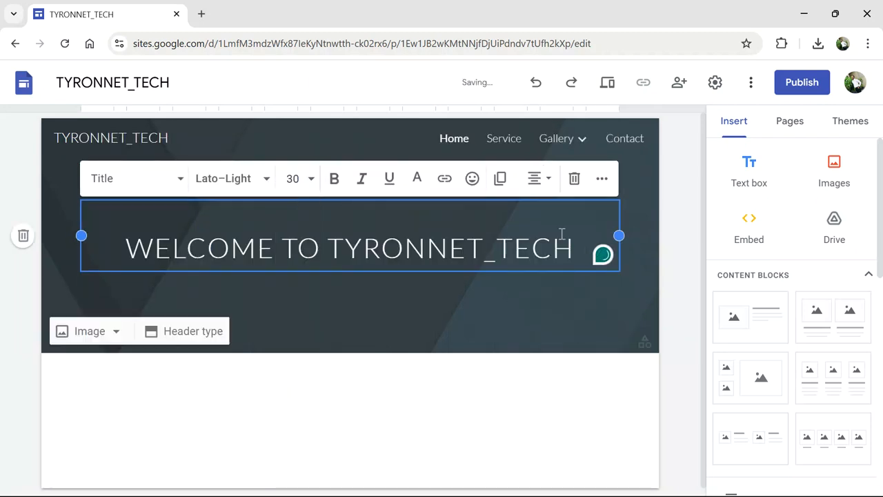
{"action": "left_click", "coordinate": [297, 180]}
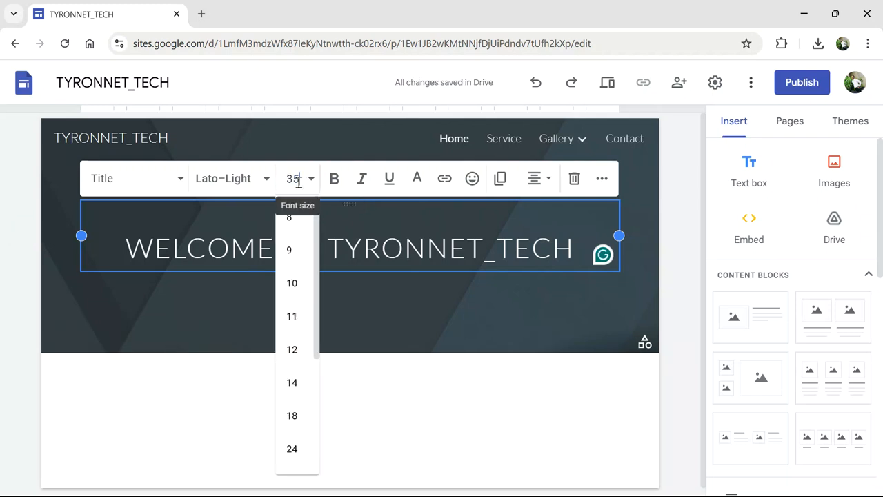
{"action": "key", "text": "Return"}
{"action": "left_click", "coordinate": [677, 214]}
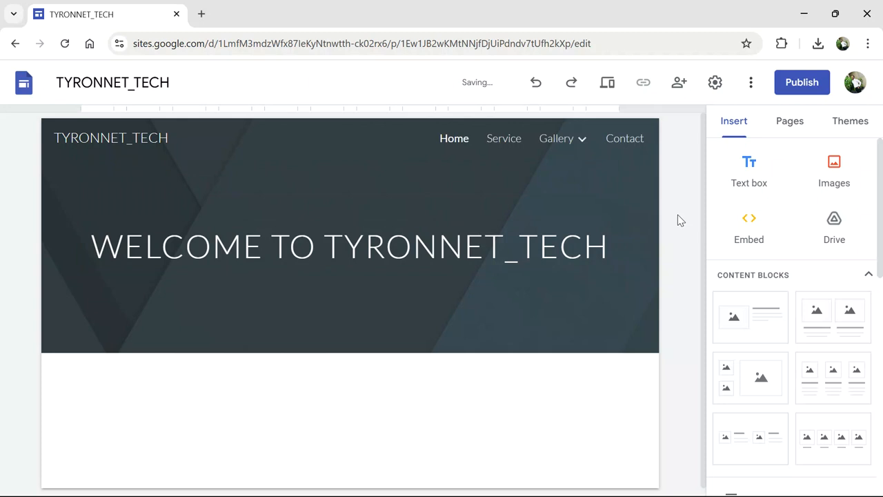
- Make the whole welcome title on the Home page bold
{"action": "left_click", "coordinate": [488, 264]}
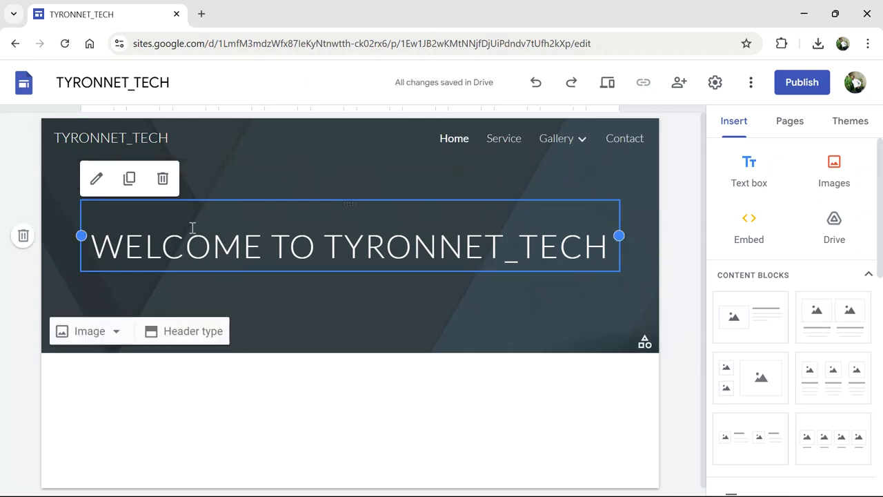
{"action": "left_click", "coordinate": [96, 179]}
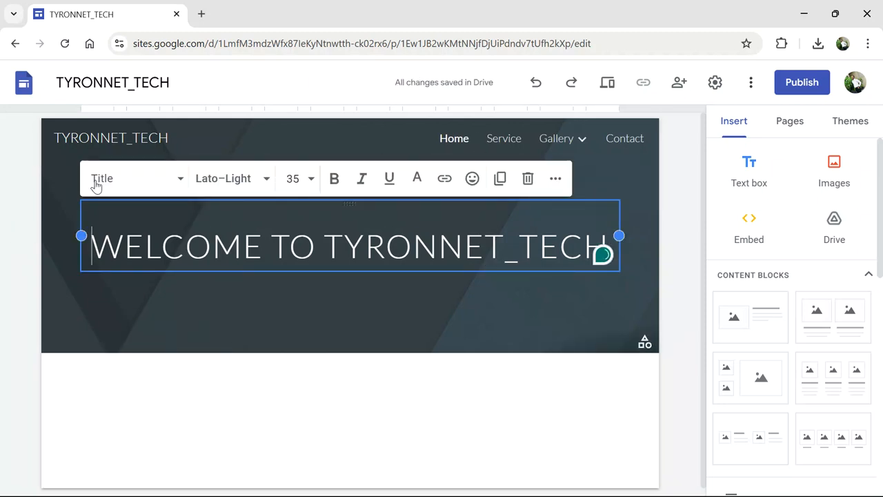
{"action": "left_click", "coordinate": [333, 180]}
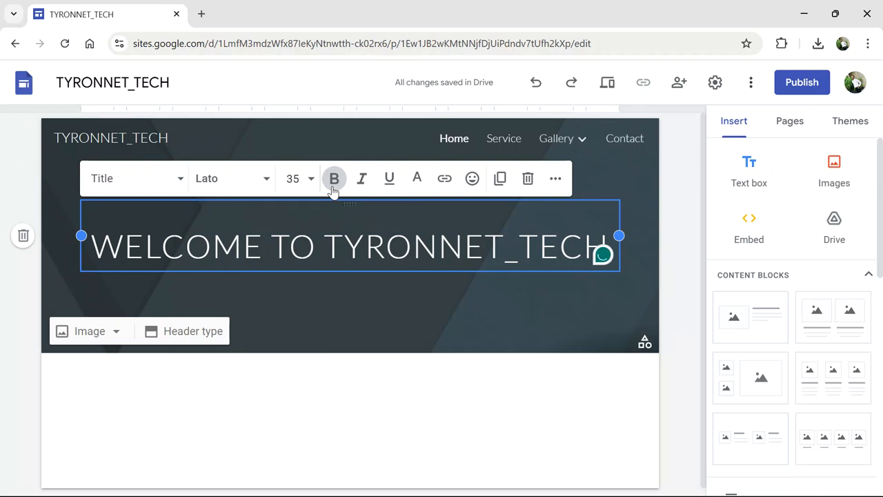
{"action": "left_click", "coordinate": [334, 181]}
{"action": "key", "text": "ctrl+a"}
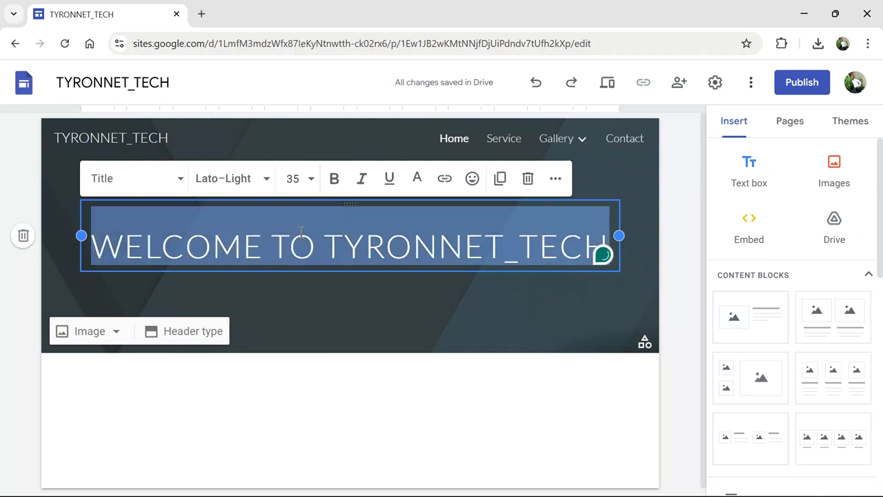
{"action": "left_click", "coordinate": [335, 183]}
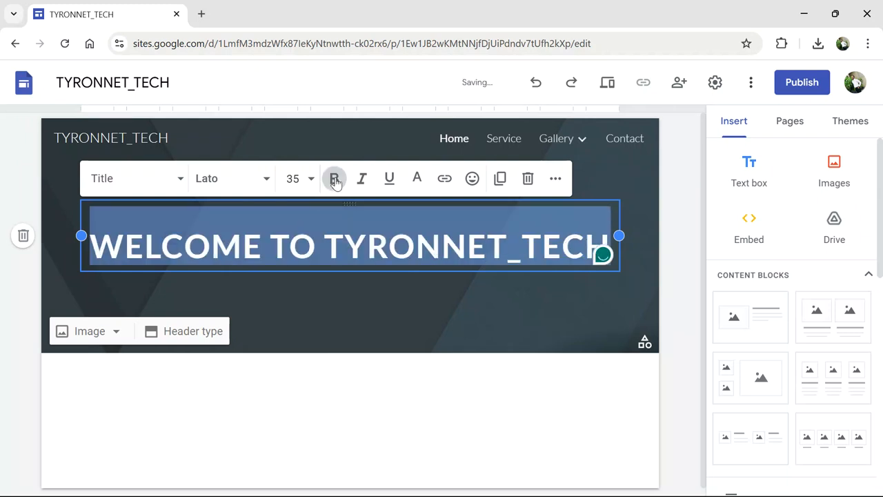
- Change the text colour of the whole welcome title to cyan
{"action": "left_click", "coordinate": [416, 181]}
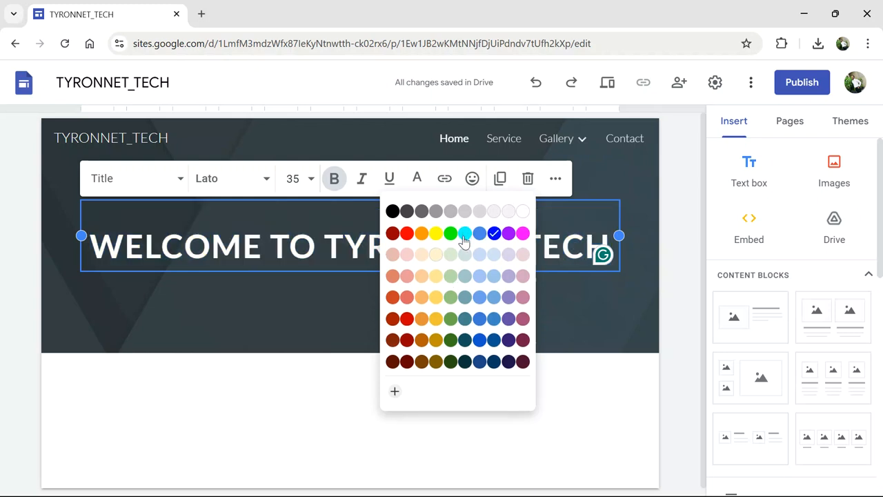
{"action": "left_click", "coordinate": [464, 235]}
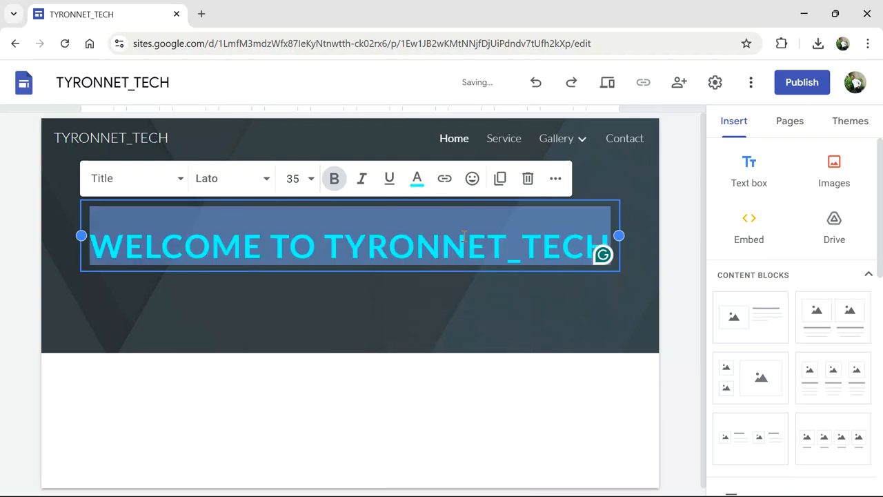
{"action": "left_click", "coordinate": [682, 238]}
- Try the Comic Sans MS font on the whole welcome title and try to widen its text box on both sides
{"action": "left_click", "coordinate": [493, 246]}
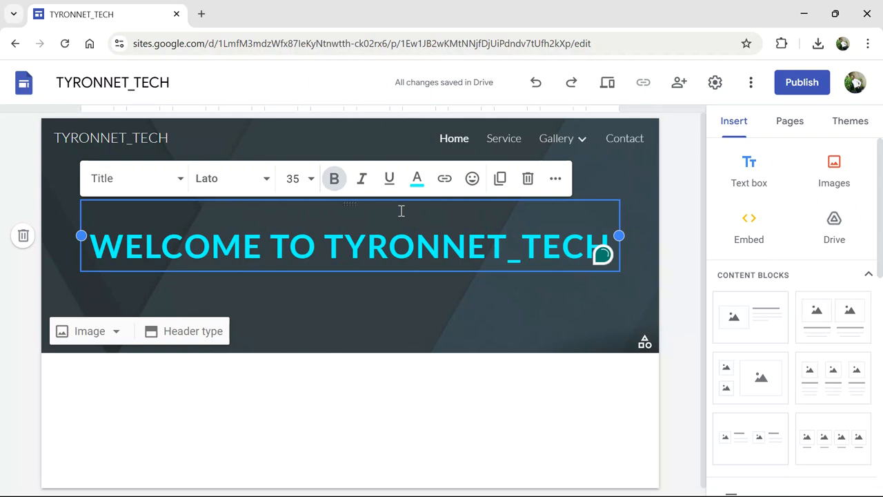
{"action": "left_click", "coordinate": [262, 181]}
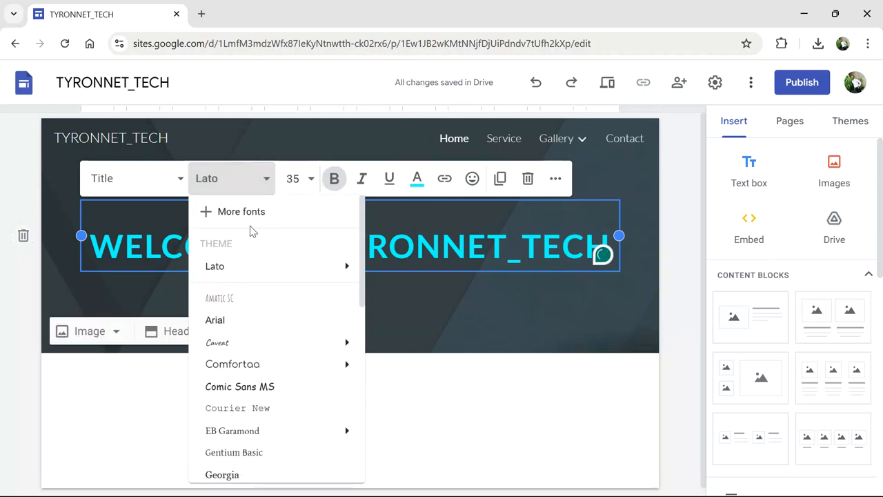
{"action": "left_click", "coordinate": [154, 235]}
{"action": "triple_click", "coordinate": [155, 237]}
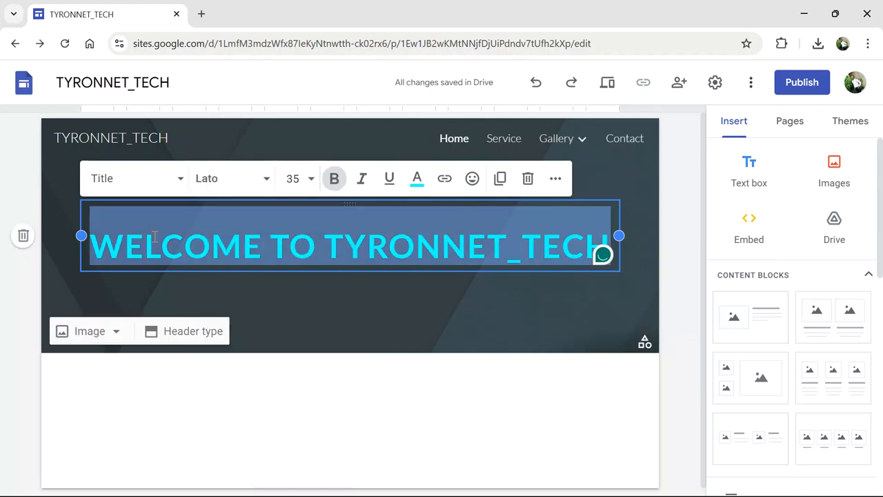
{"action": "left_click", "coordinate": [266, 179]}
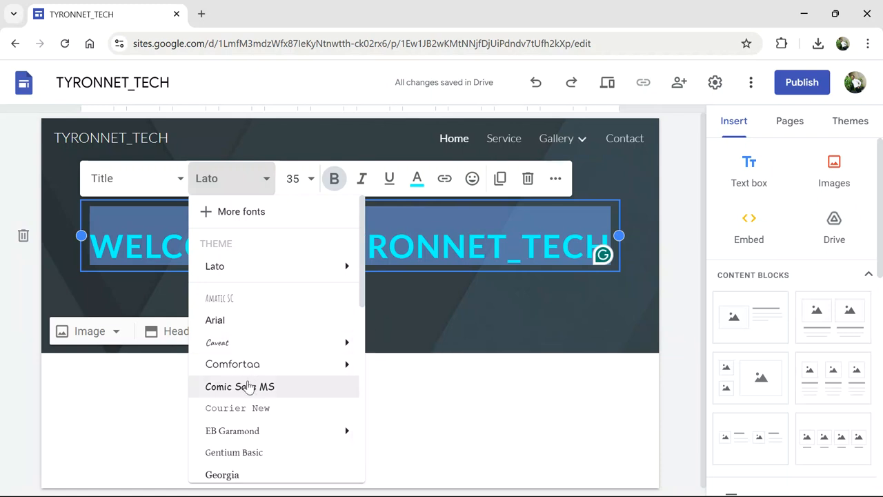
{"action": "left_click", "coordinate": [242, 388]}
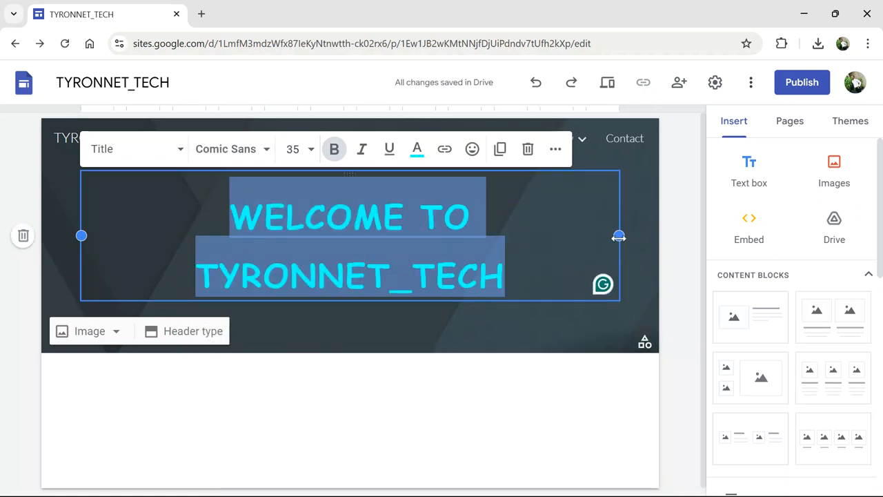
{"action": "left_click_drag", "start_coordinate": [619, 235], "coordinate": [719, 234]}
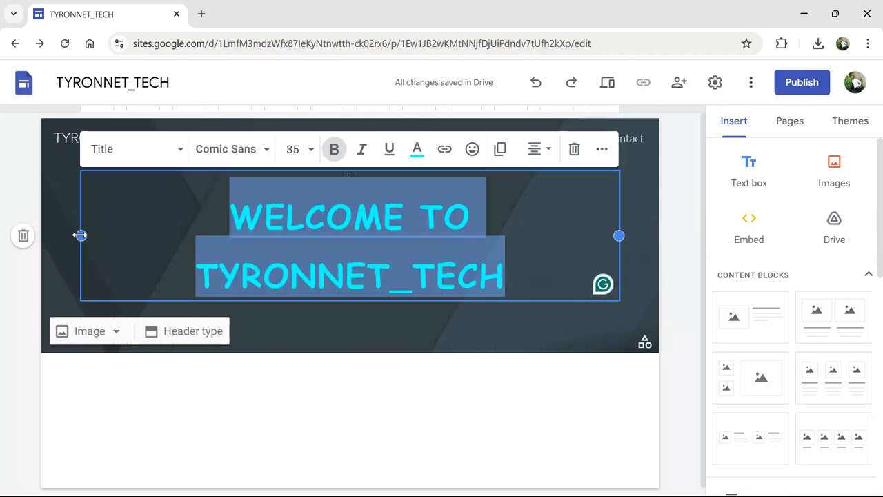
{"action": "left_click_drag", "start_coordinate": [80, 236], "coordinate": [23, 231]}
- Return the welcome title's font to Lato and leave the text box
{"action": "left_click", "coordinate": [261, 150]}
{"action": "left_click", "coordinate": [233, 238]}
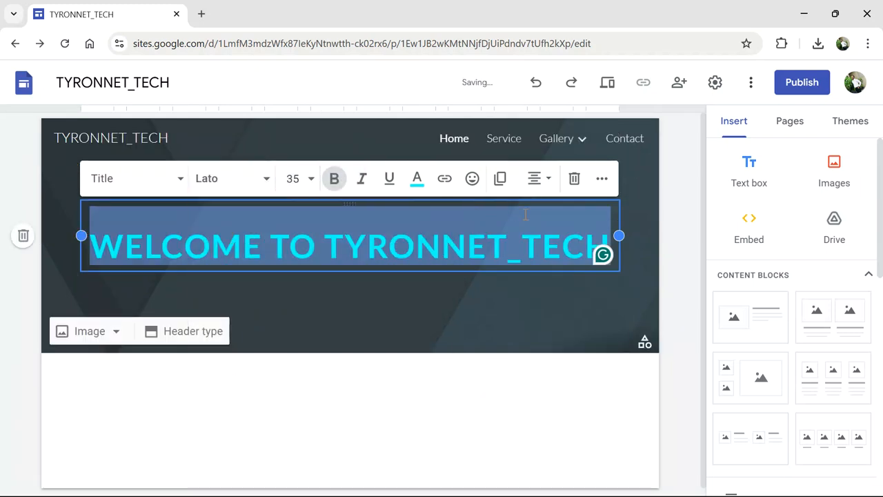
{"action": "left_click", "coordinate": [686, 216]}
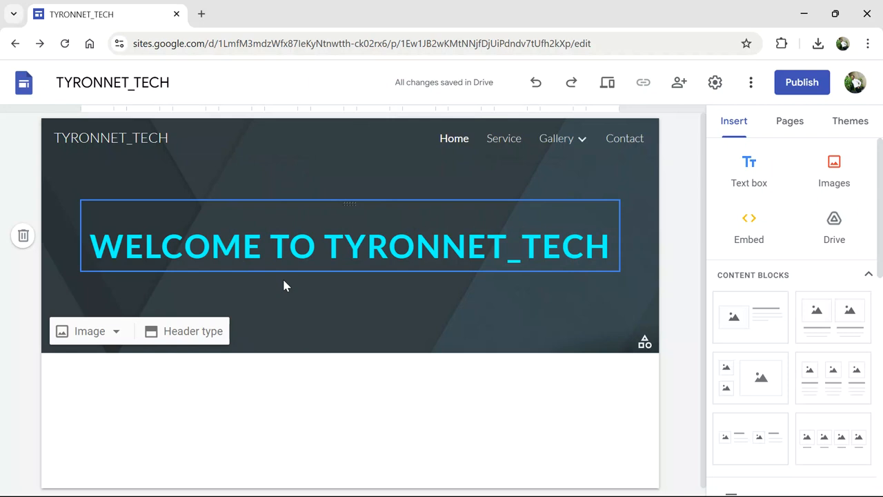
- Upload the round blue TN TYRONNET image from the Downloads folder as the site's logo
{"action": "mouse_move", "coordinate": [69, 155]}
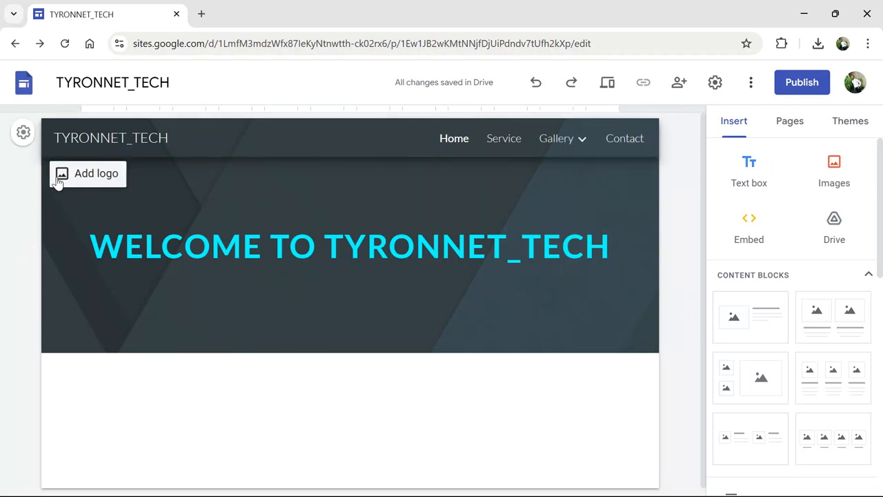
{"action": "left_click", "coordinate": [58, 178]}
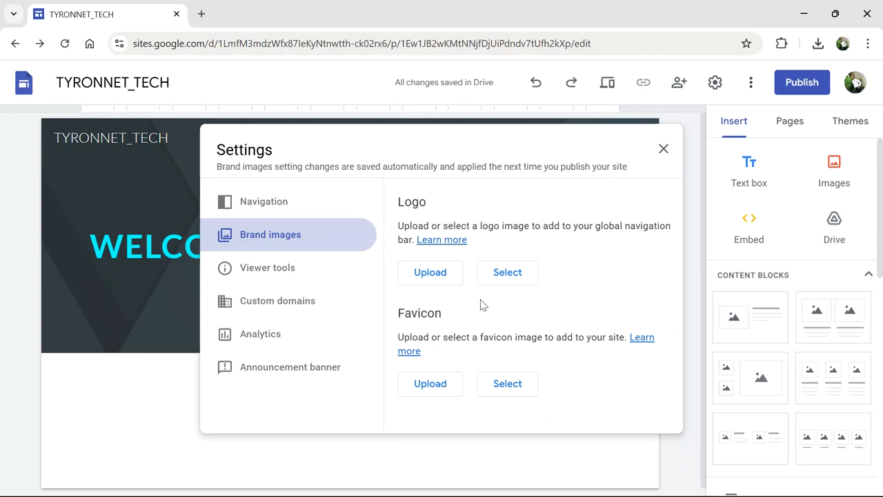
{"action": "left_click", "coordinate": [428, 273]}
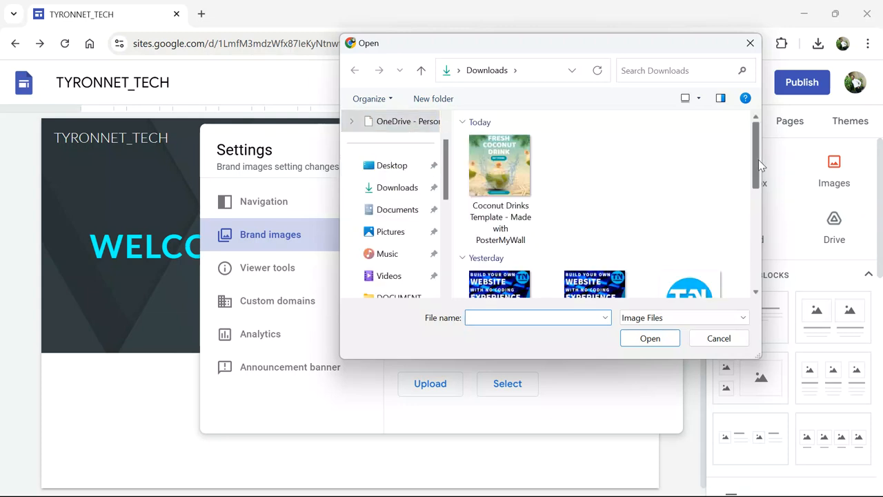
{"action": "left_click_drag", "start_coordinate": [757, 160], "coordinate": [758, 214]}
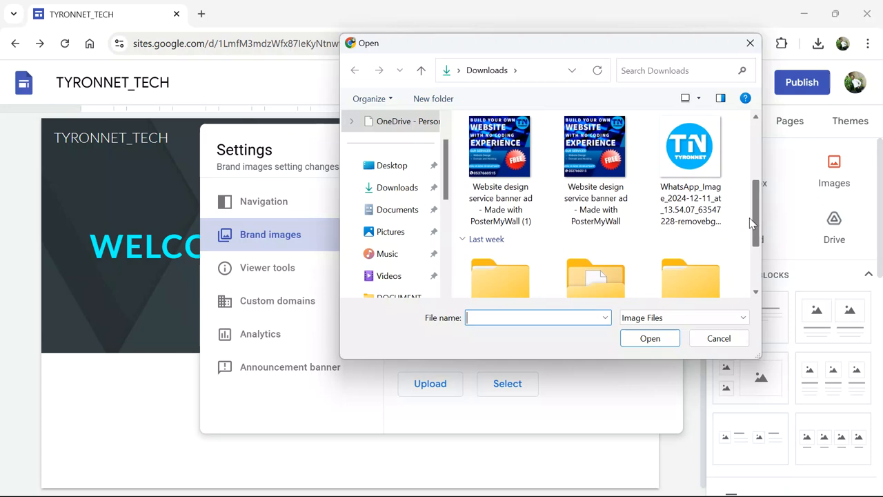
{"action": "left_click", "coordinate": [690, 166]}
{"action": "left_click", "coordinate": [638, 344]}
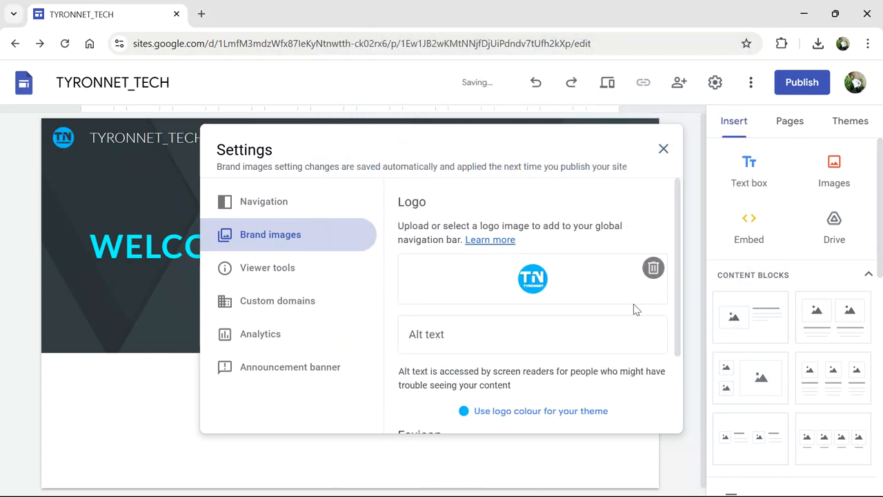
- Upload the same round blue TN TYRONNET image from the Downloads folder as the site's favicon
{"action": "scroll", "coordinate": [677, 302], "scroll_direction": "down", "scroll_amount": 1}
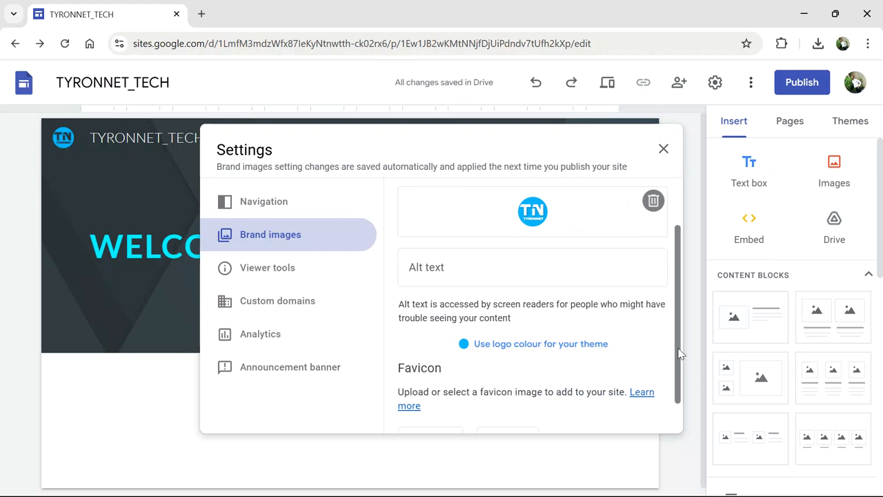
{"action": "scroll", "coordinate": [678, 351], "scroll_direction": "down", "scroll_amount": 1}
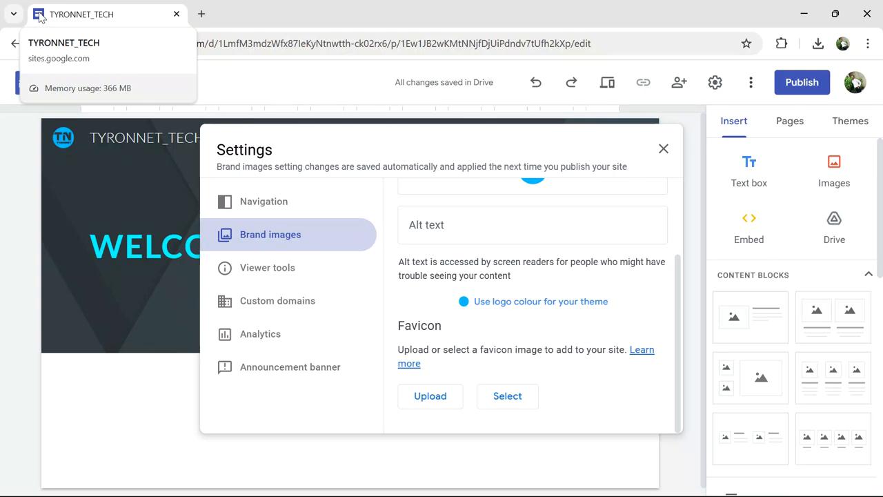
{"action": "left_click", "coordinate": [433, 396]}
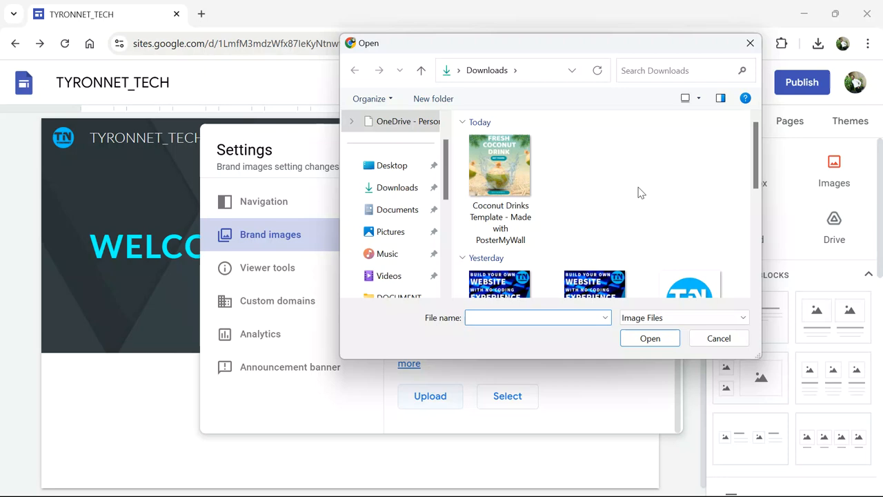
{"action": "left_click", "coordinate": [701, 277]}
{"action": "left_click", "coordinate": [650, 338]}
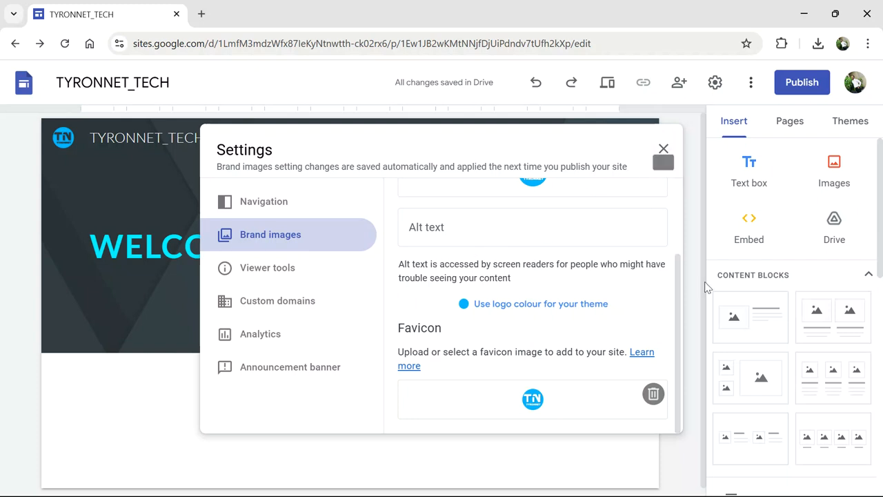
- Review the uploaded logo and the site's navigation mode and colour settings, and close the settings
{"action": "left_click_drag", "start_coordinate": [677, 284], "coordinate": [674, 185]}
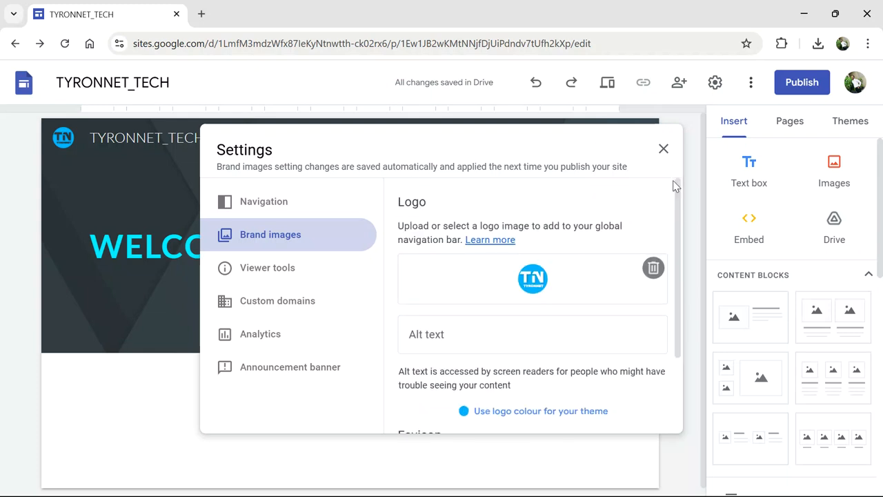
{"action": "left_click", "coordinate": [270, 205]}
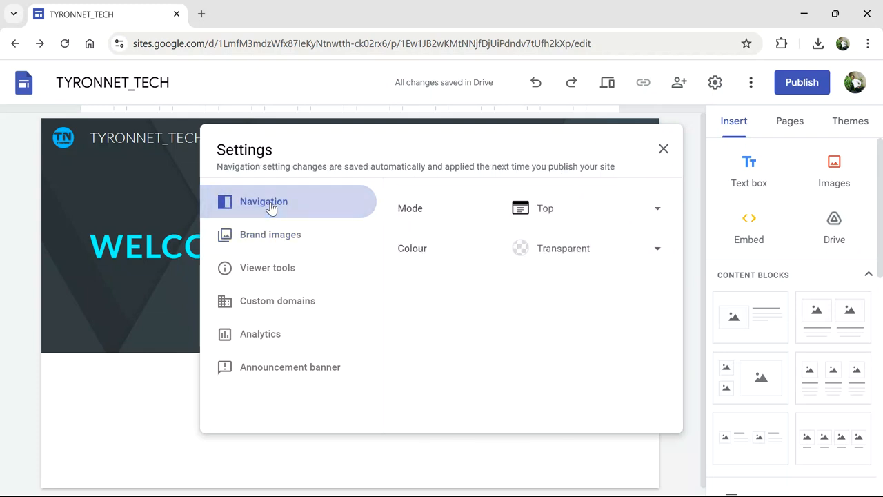
{"action": "left_click", "coordinate": [662, 150]}
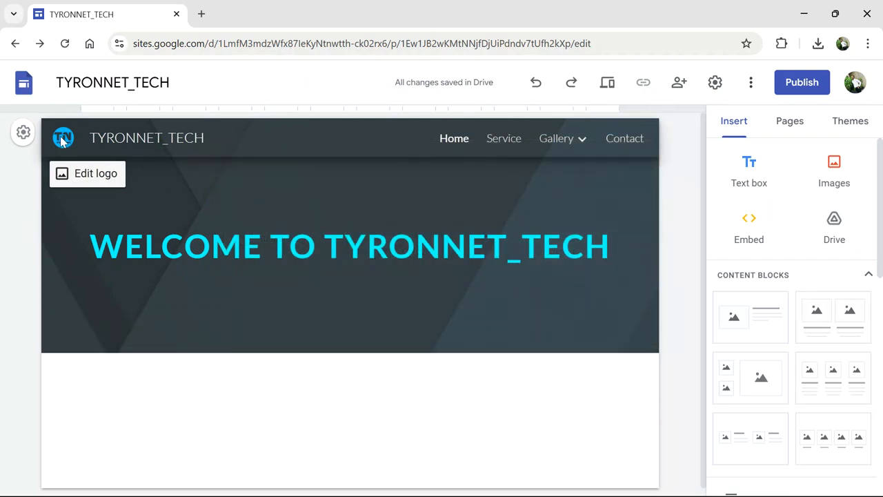
- Replace the site name in the Home page header with "Tyronnet_Tech"
{"action": "left_click", "coordinate": [137, 137]}
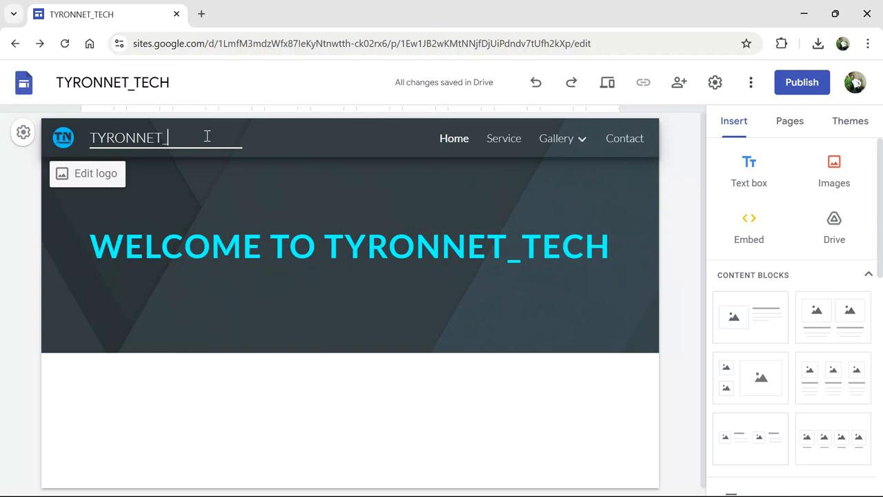
{"action": "key", "text": "BackSpace"}
{"action": "key", "text": "BackSpace"}
{"action": "key", "text": "BackSpace"}
{"action": "key", "text": "BackSpace"}
{"action": "key", "text": "BackSpace"}
{"action": "key", "text": "BackSpace"}
{"action": "key", "text": "BackSpace"}
{"action": "key", "text": "BackSpace"}
{"action": "key", "text": "BackSpace"}
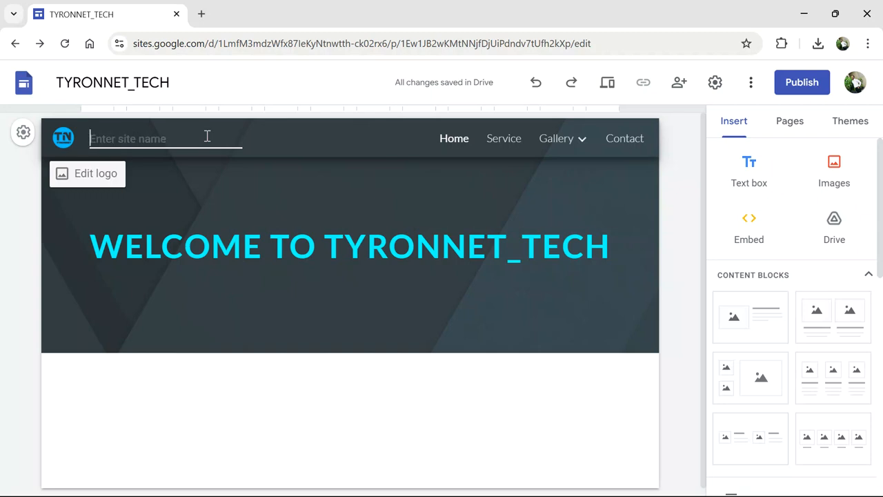
{"action": "type", "text": "tYR"}
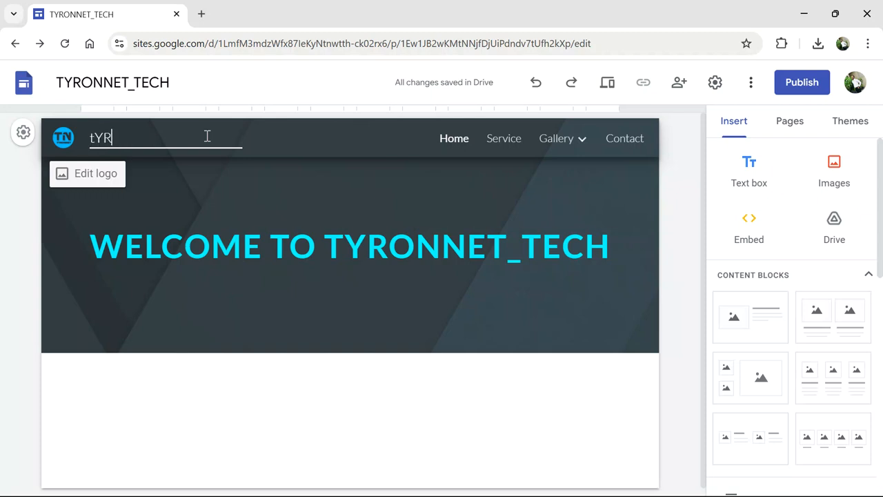
{"action": "key", "text": "BackSpace"}
{"action": "key", "text": "BackSpace"}
{"action": "key", "text": "BackSpace"}
{"action": "type", "text": "Tyronnet_Tech"}
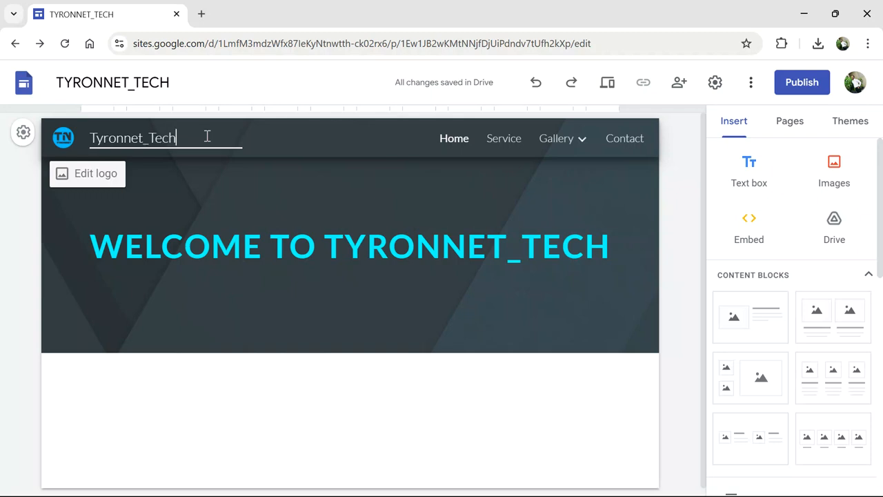
- Try the Cover, Title only and Banner header types on the Home page header, and set it to Large banner
{"action": "left_click", "coordinate": [645, 245]}
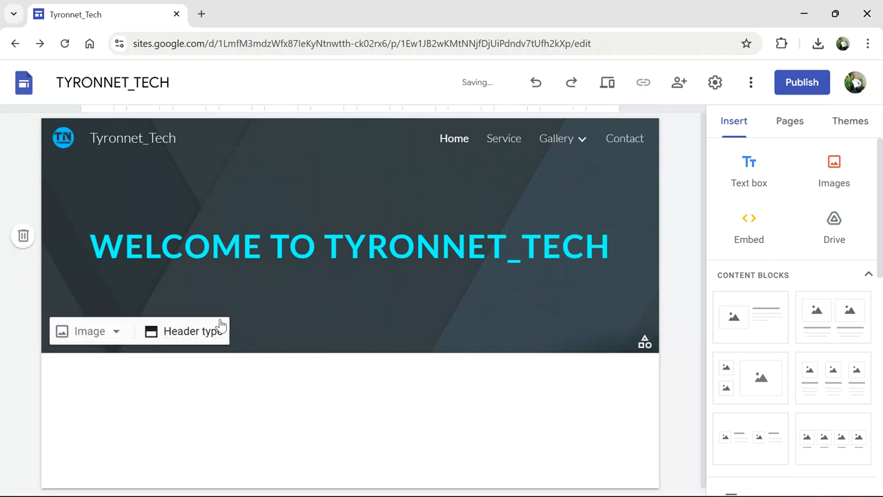
{"action": "left_click", "coordinate": [192, 333]}
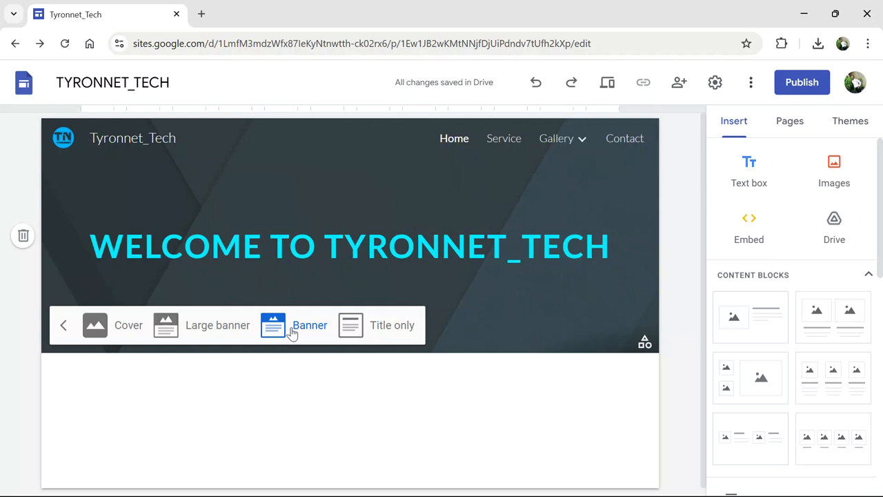
{"action": "left_click", "coordinate": [224, 327]}
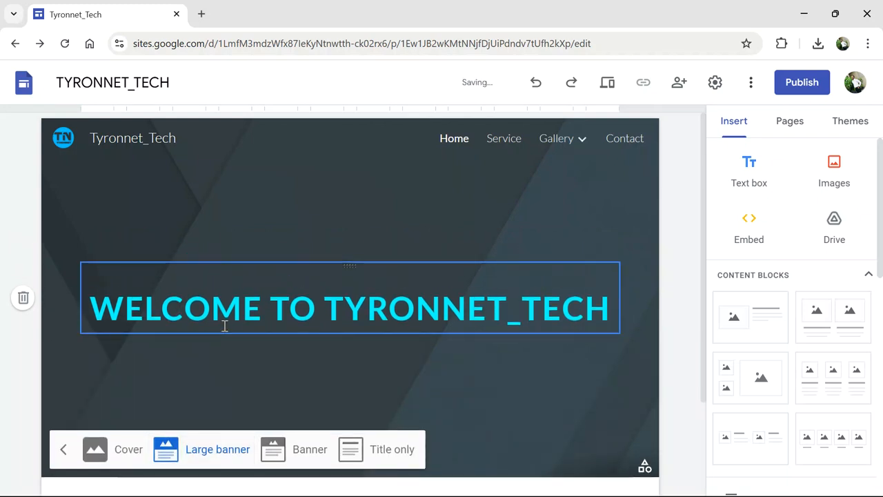
{"action": "left_click", "coordinate": [128, 455]}
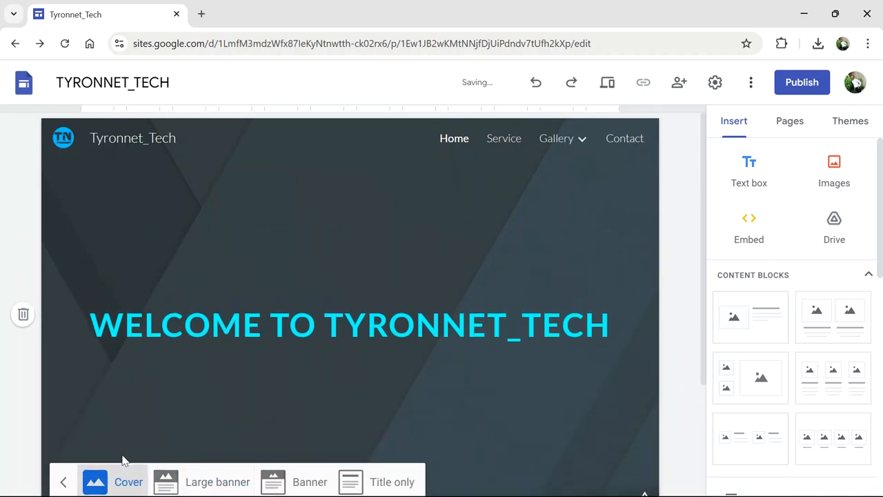
{"action": "left_click_drag", "start_coordinate": [702, 282], "coordinate": [699, 360]}
{"action": "left_click", "coordinate": [147, 380]}
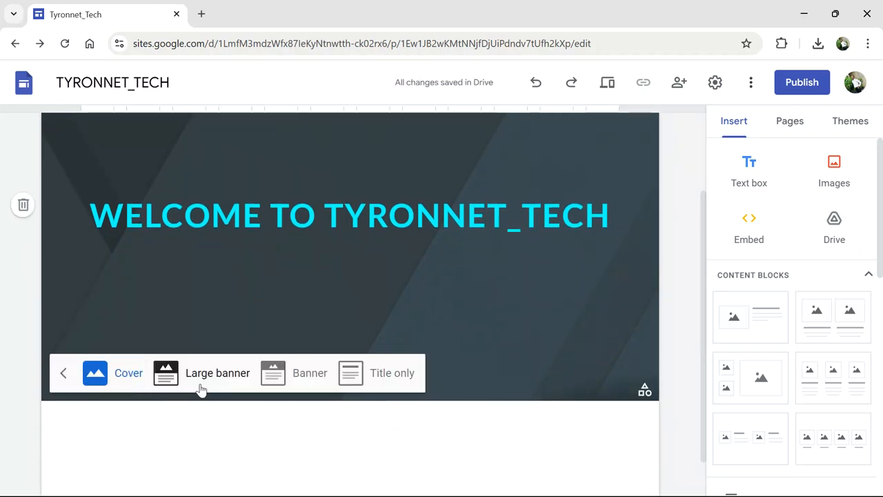
{"action": "left_click", "coordinate": [385, 372]}
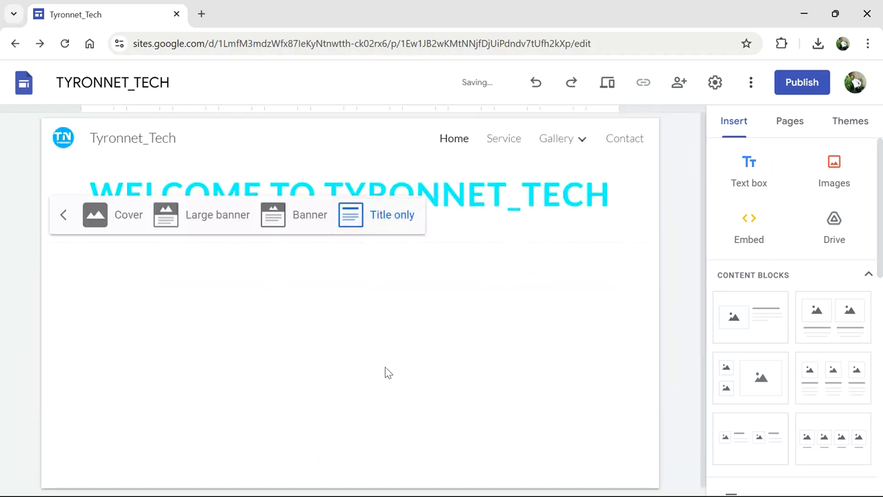
{"action": "left_click", "coordinate": [307, 222]}
{"action": "left_click", "coordinate": [223, 331]}
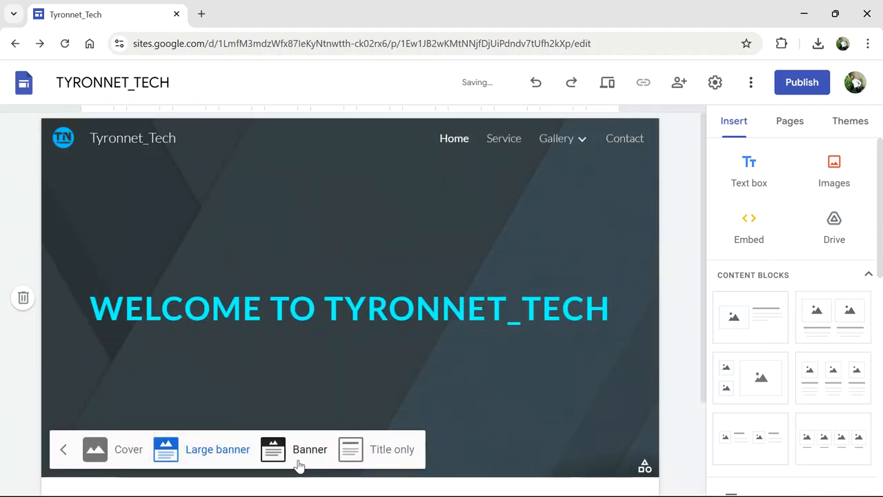
- Search Google Images for "banner for personal website" in a new browser tab
{"action": "left_click", "coordinate": [202, 13]}
{"action": "left_click", "coordinate": [181, 44]}
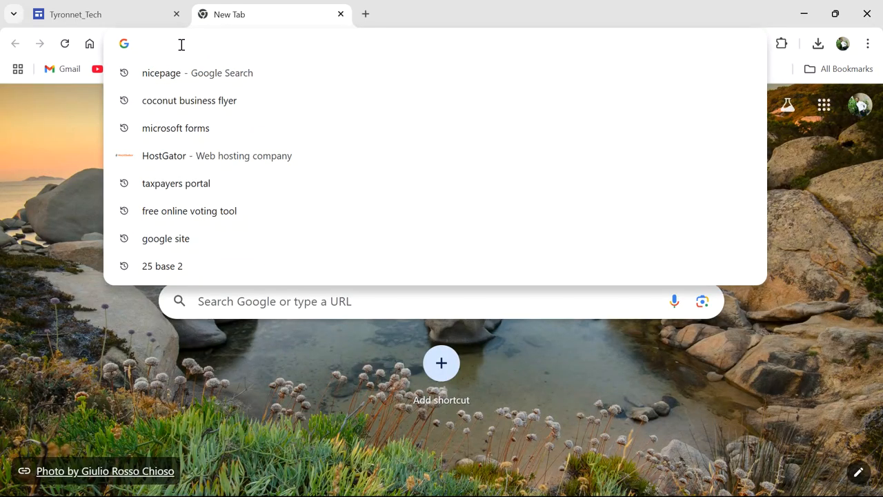
{"action": "type", "text": "ba"}
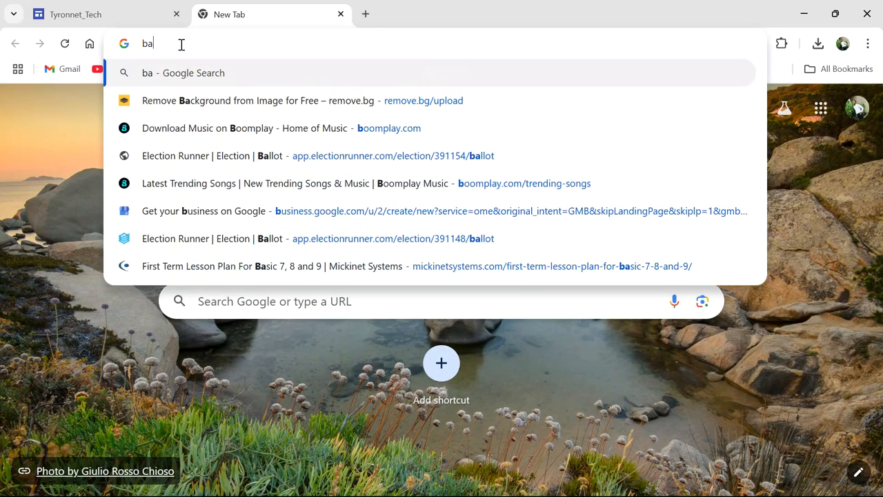
{"action": "type", "text": "nner for "}
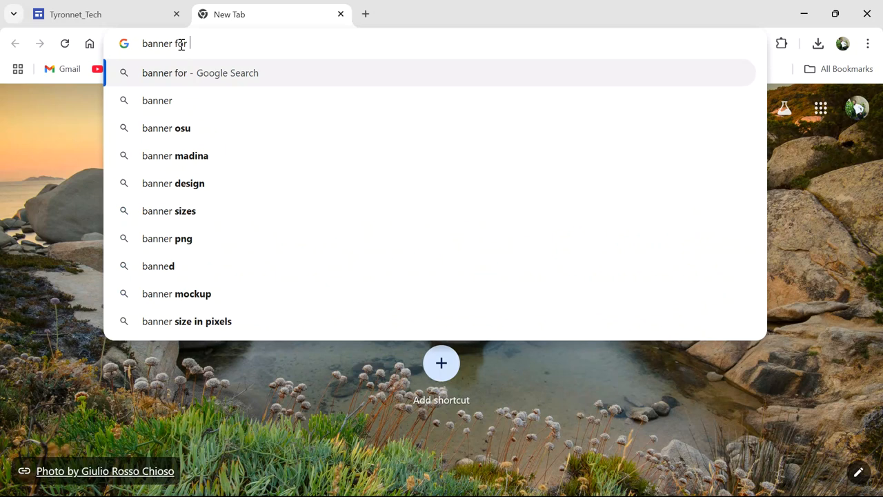
{"action": "type", "text": "personal website"}
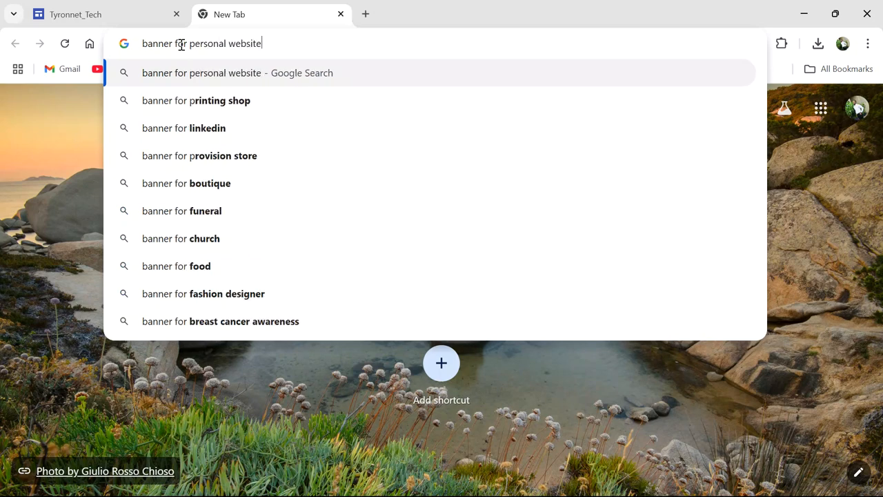
{"action": "key", "text": "Return"}
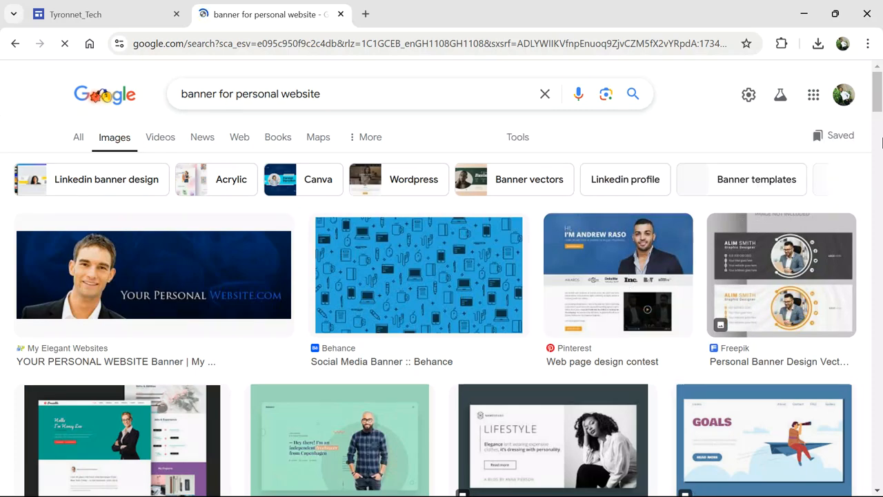
{"action": "mouse_move", "coordinate": [879, 102]}
{"action": "left_mouse_down"}
{"action": "mouse_move", "coordinate": [878, 190]}
{"action": "mouse_move", "coordinate": [878, 102]}
{"action": "left_mouse_up"}
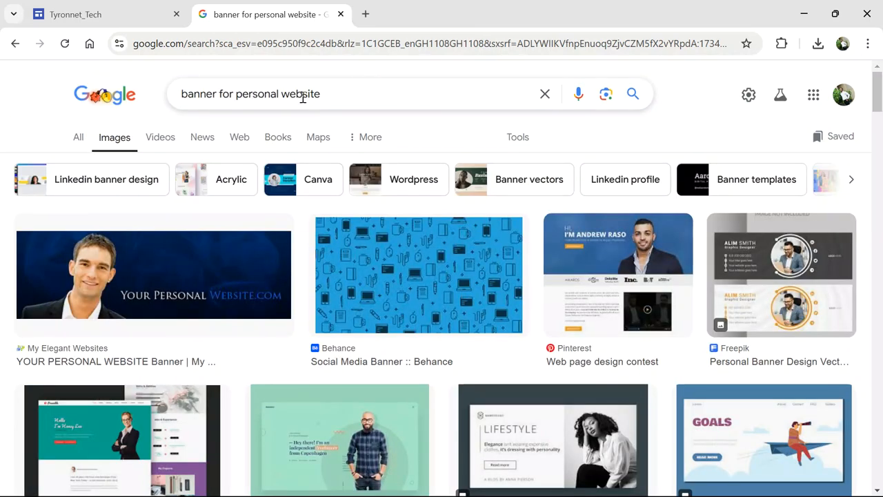
- Replace the image search query with "red background banner" and run the search
{"action": "left_click_drag", "start_coordinate": [327, 94], "coordinate": [219, 94]}
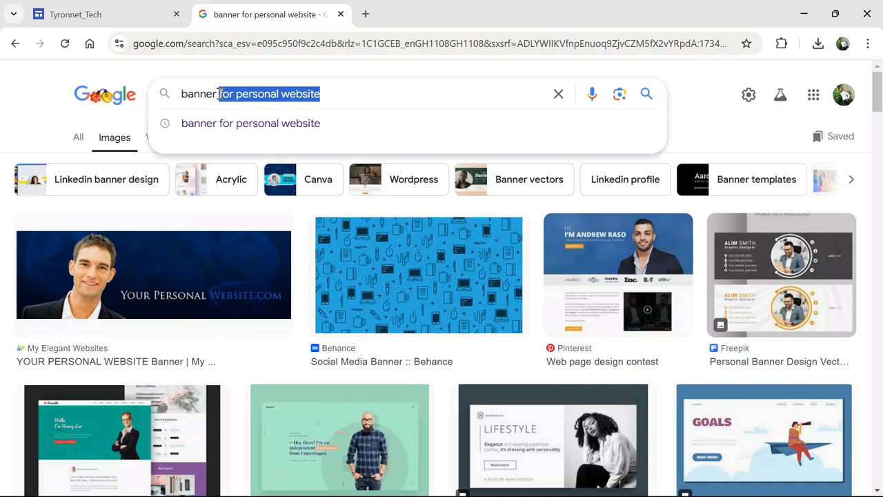
{"action": "key", "text": "BackSpace"}
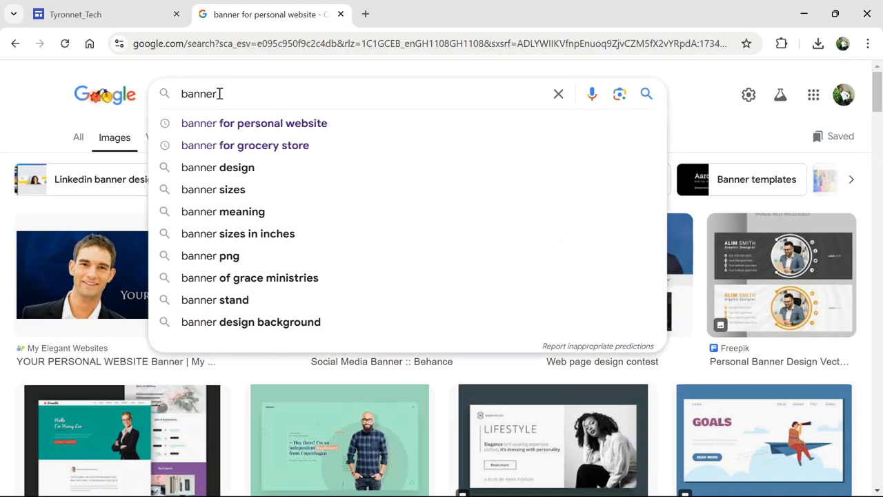
{"action": "type", "text": "red"}
{"action": "key", "text": "BackSpace"}
{"action": "key", "text": "BackSpace"}
{"action": "key", "text": "BackSpace"}
{"action": "key", "text": "BackSpace"}
{"action": "key", "text": "BackSpace"}
{"action": "key", "text": "BackSpace"}
{"action": "key", "text": "BackSpace"}
{"action": "key", "text": "BackSpace"}
{"action": "key", "text": "BackSpace"}
{"action": "key", "text": "BackSpace"}
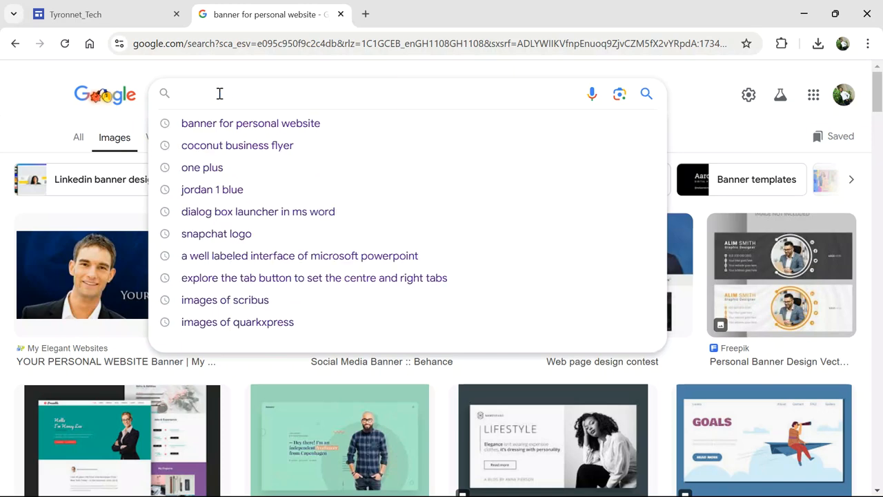
{"action": "type", "text": "red back"}
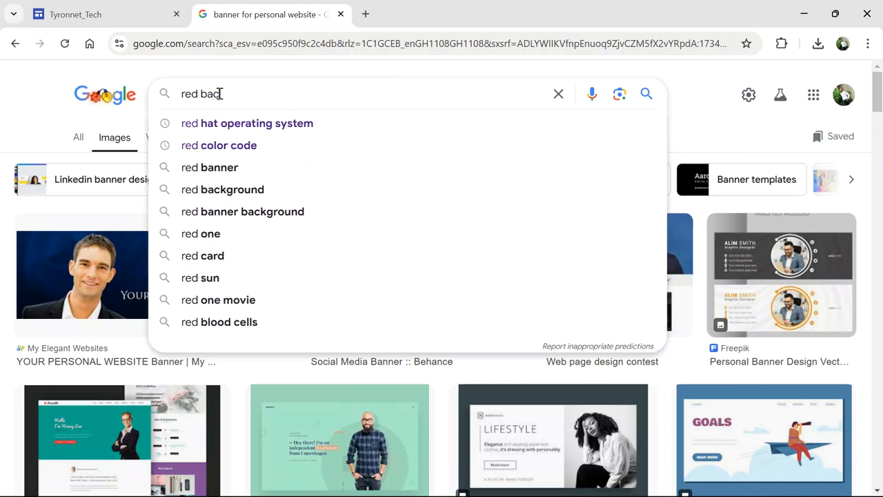
{"action": "type", "text": "g"}
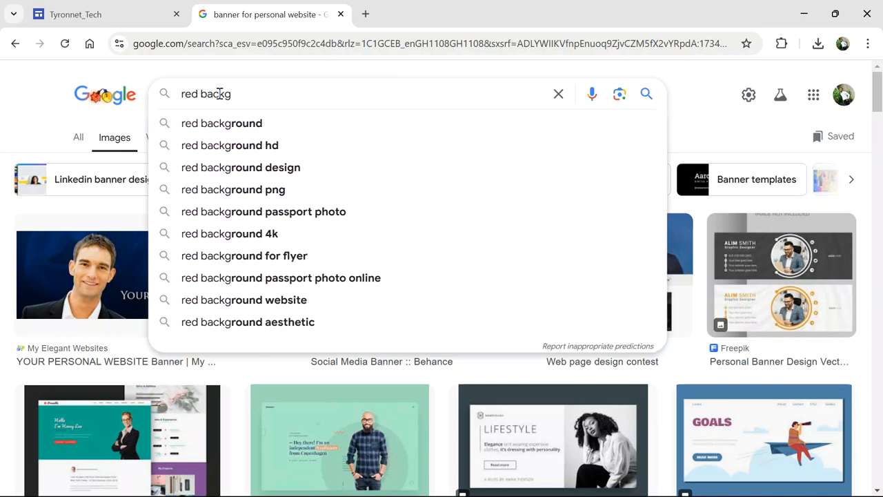
{"action": "type", "text": "round banner"}
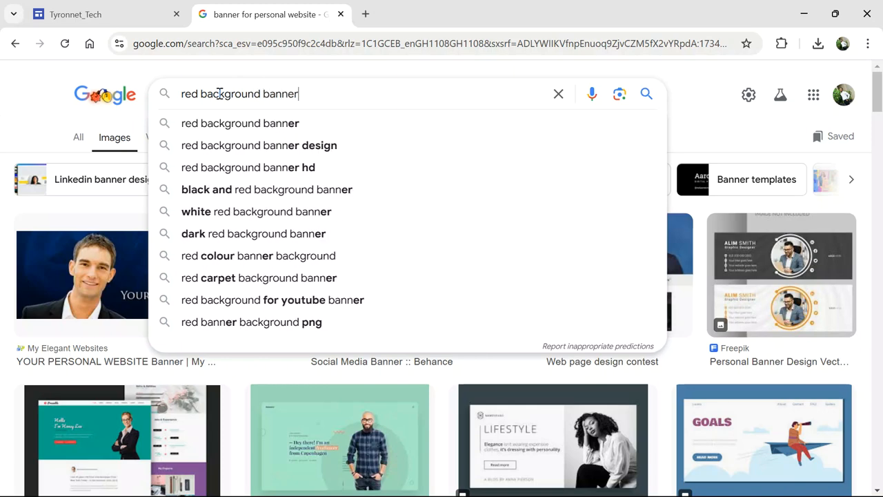
{"action": "key", "text": "Return"}
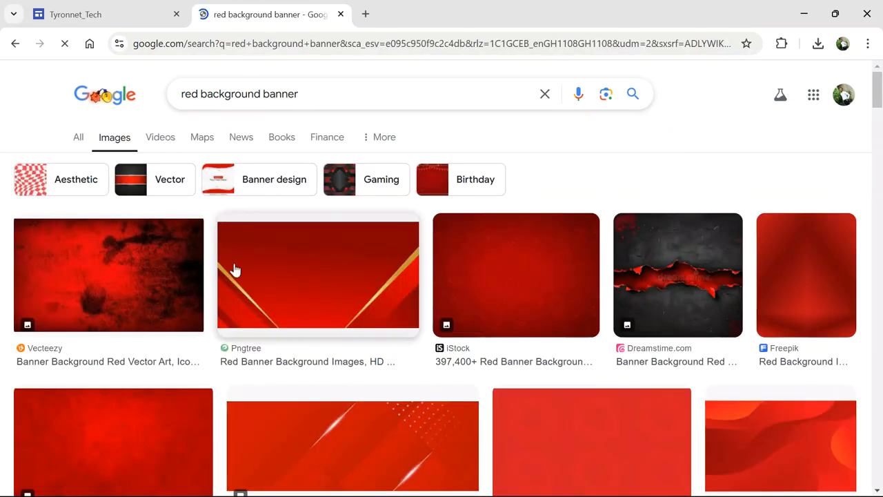
- Save the red and gold liquid banner image from Vecteezy to the Desktop as a JPEG named download
{"action": "left_click_drag", "start_coordinate": [878, 97], "coordinate": [878, 151]}
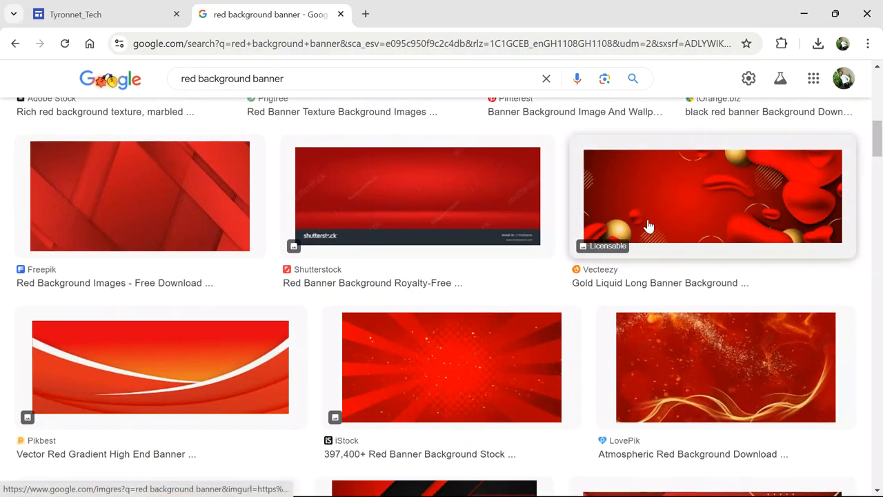
{"action": "right_click", "coordinate": [668, 207]}
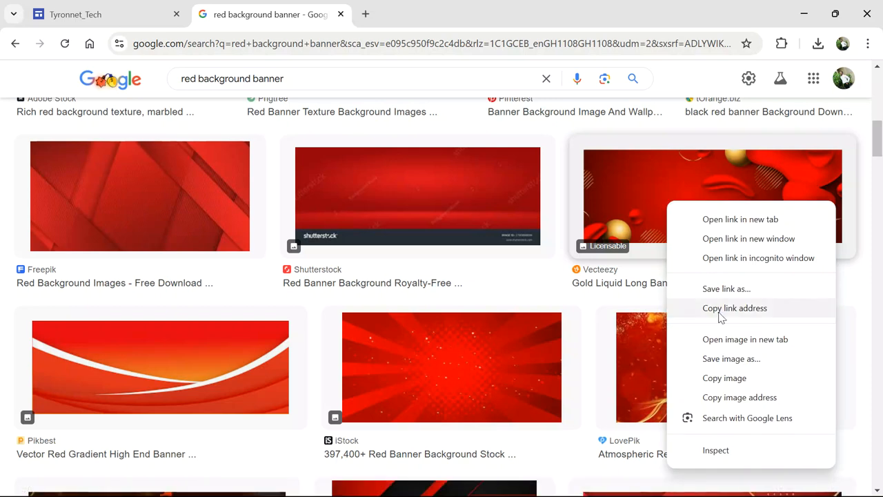
{"action": "left_click", "coordinate": [713, 374]}
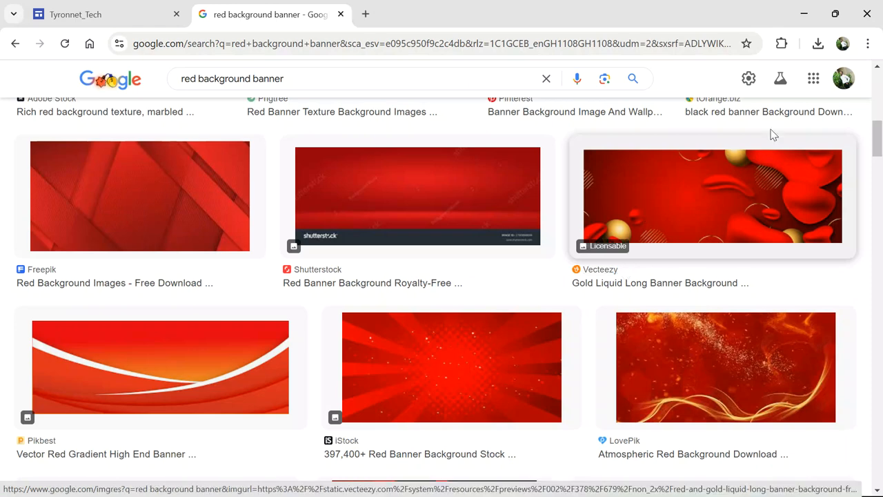
{"action": "left_click_drag", "start_coordinate": [876, 132], "coordinate": [877, 150]}
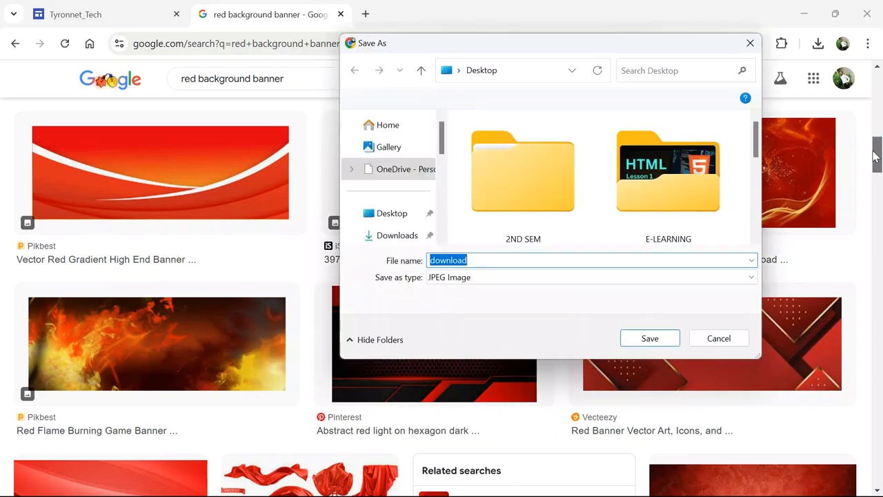
{"action": "left_click", "coordinate": [386, 167]}
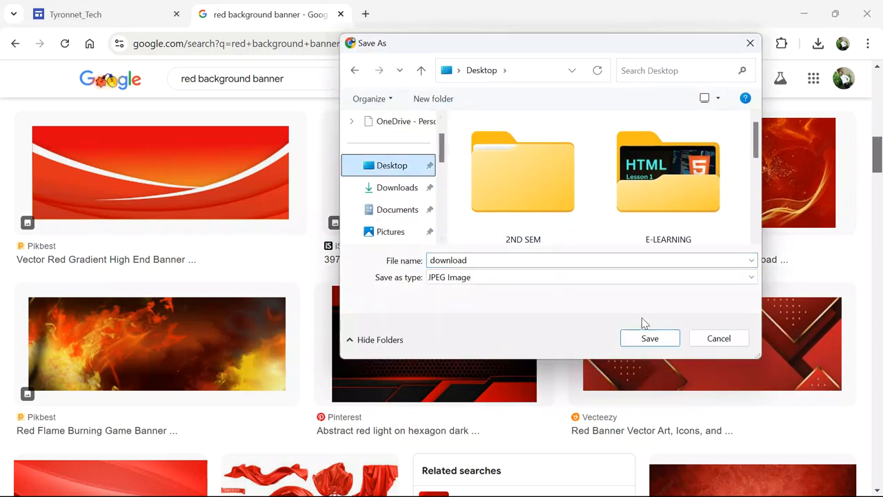
{"action": "left_click", "coordinate": [650, 338]}
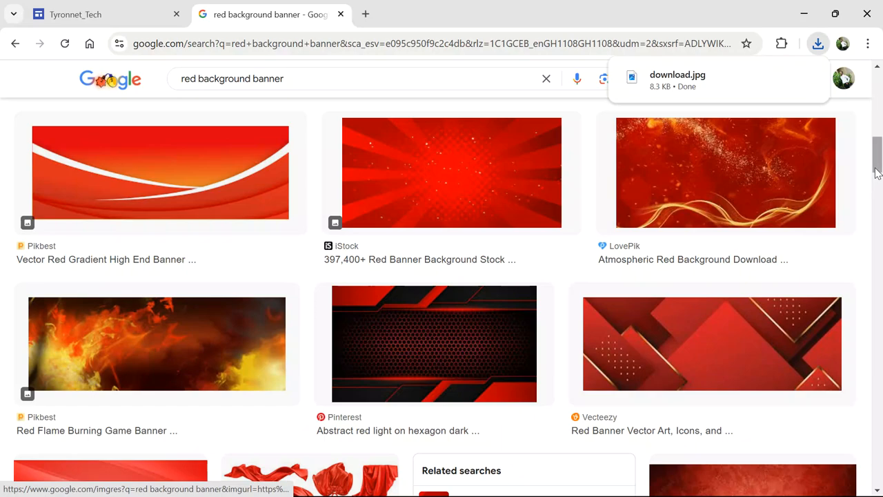
- Change the image search query to "blue background banner" and run the search
{"action": "left_click_drag", "start_coordinate": [875, 176], "coordinate": [856, 78]}
{"action": "left_click", "coordinate": [199, 97]}
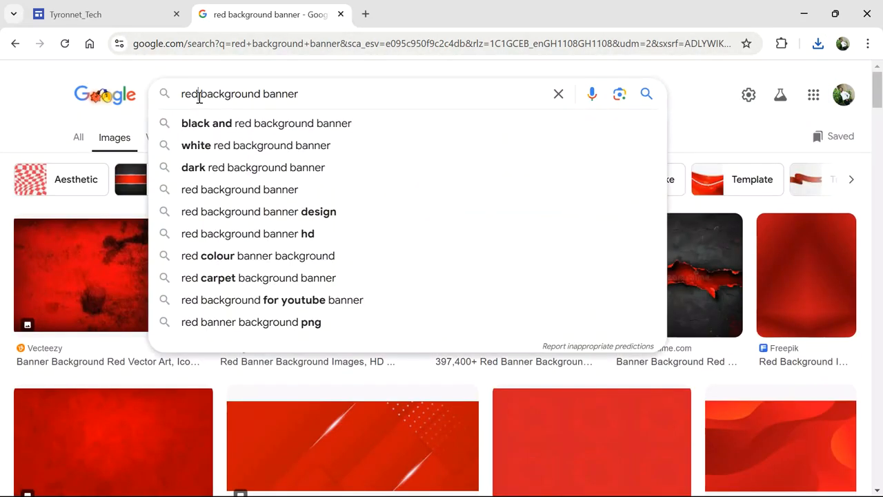
{"action": "key", "text": "BackSpace"}
{"action": "key", "text": "BackSpace"}
{"action": "key", "text": "BackSpace"}
{"action": "type", "text": "blue"}
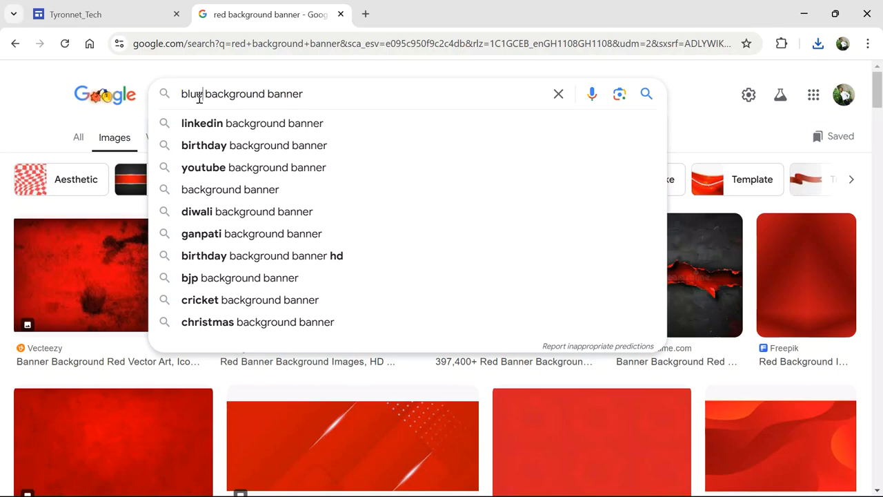
{"action": "key", "text": "Return"}
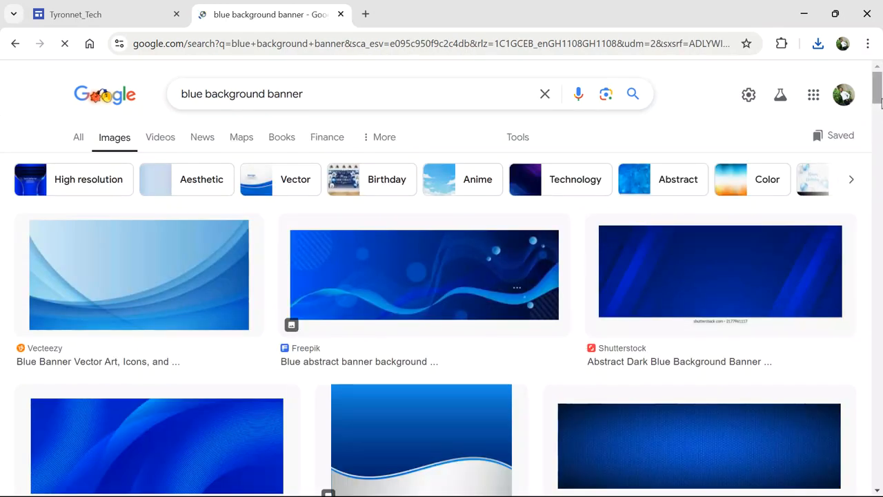
- Save the blue VectorStock banner image to the Desktop as a JPEG named download (1), and return to the Tyronnet_Tech site editor
{"action": "left_click_drag", "start_coordinate": [878, 77], "coordinate": [878, 114]}
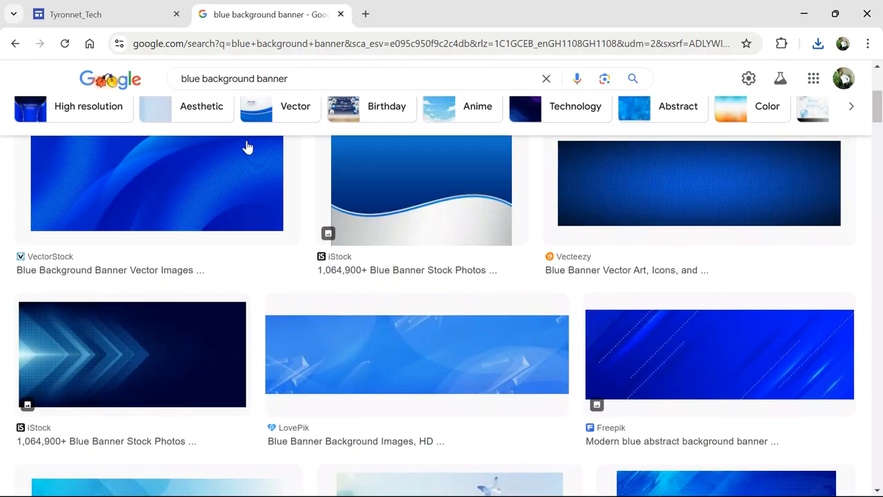
{"action": "right_click", "coordinate": [98, 177]}
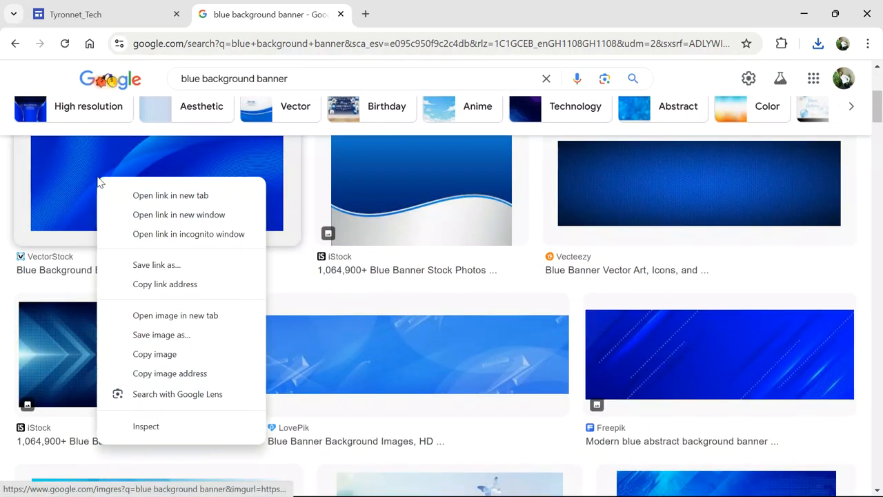
{"action": "left_click", "coordinate": [173, 353]}
{"action": "right_click", "coordinate": [179, 209]}
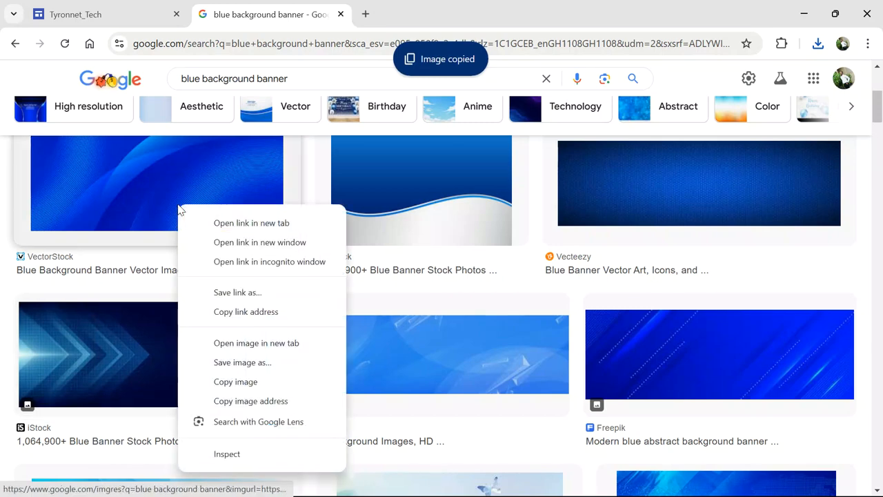
{"action": "left_click", "coordinate": [240, 363]}
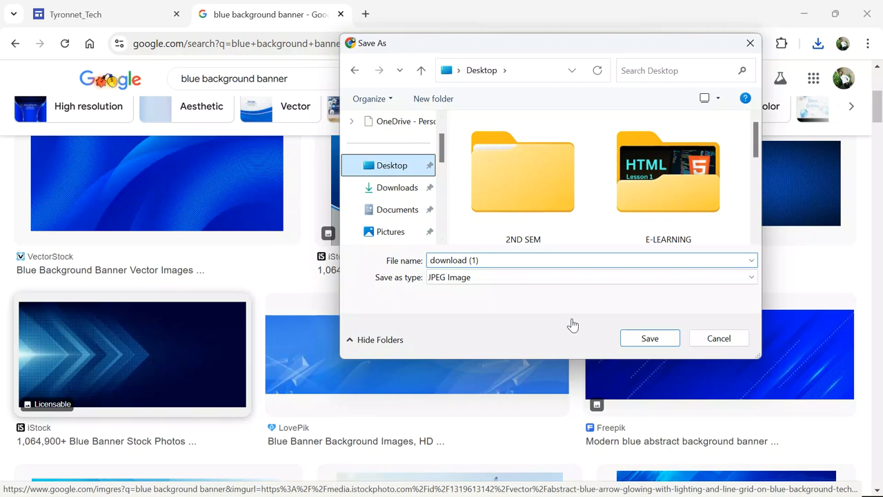
{"action": "left_click", "coordinate": [648, 338]}
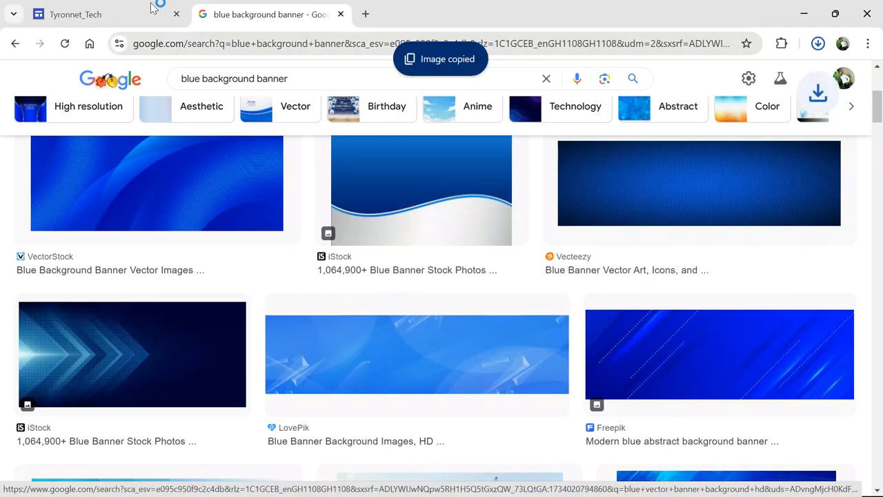
{"action": "left_click", "coordinate": [126, 10]}
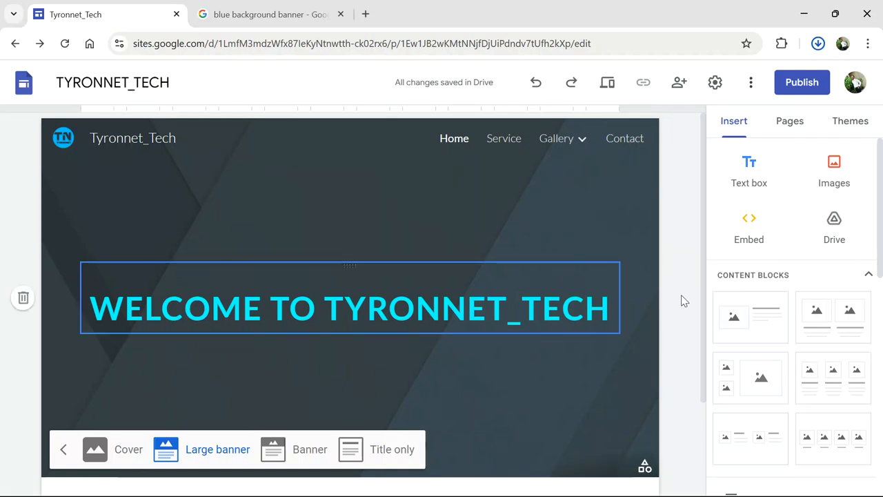
- Upload the blue download (1) image from the Desktop as the Home page header background
{"action": "left_click_drag", "start_coordinate": [703, 294], "coordinate": [701, 342]}
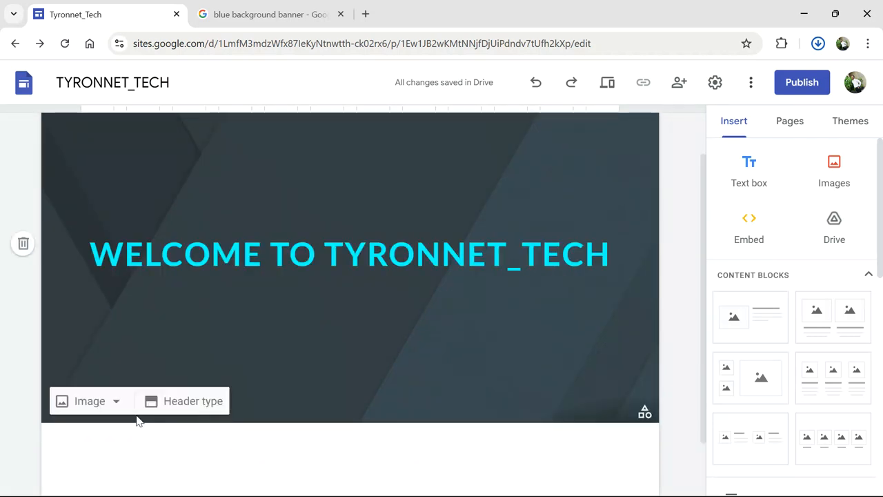
{"action": "left_click", "coordinate": [95, 403]}
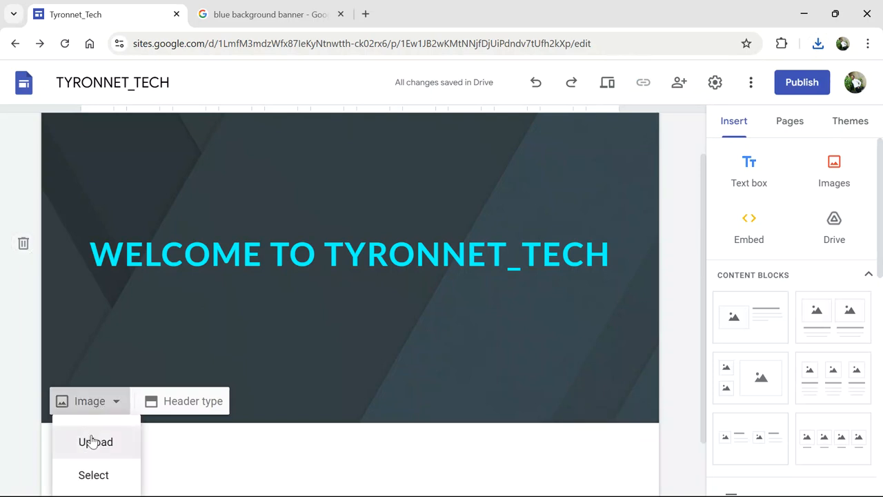
{"action": "left_click", "coordinate": [92, 441]}
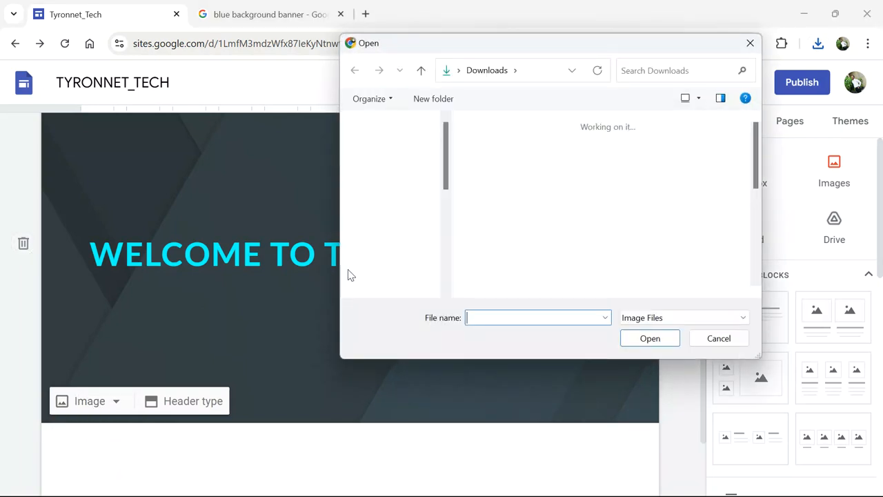
{"action": "left_click", "coordinate": [389, 169]}
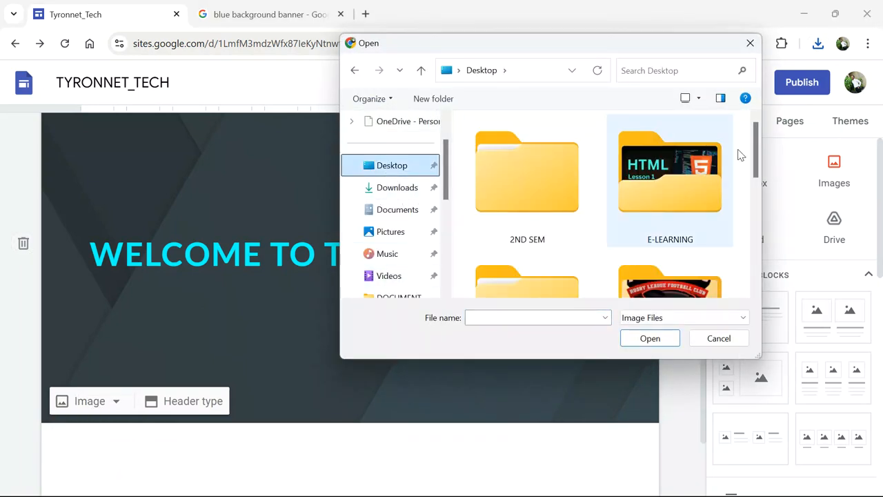
{"action": "left_click_drag", "start_coordinate": [756, 142], "coordinate": [749, 246]}
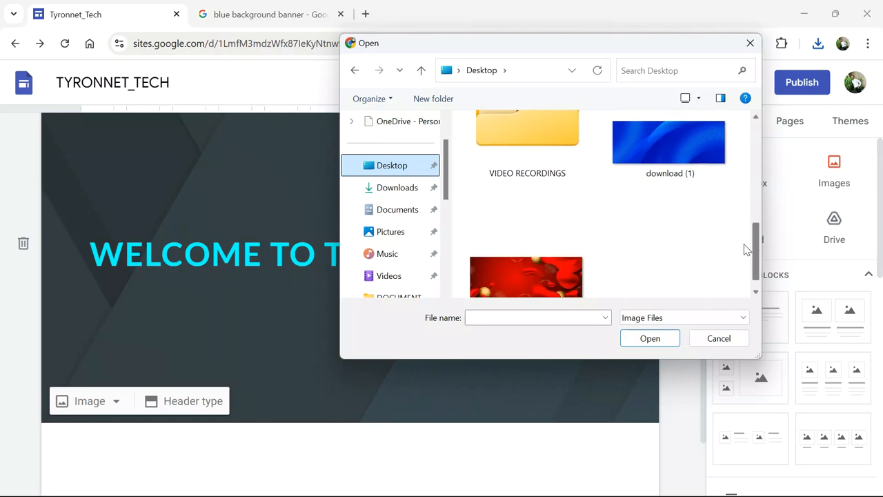
{"action": "left_click", "coordinate": [676, 152]}
{"action": "left_click", "coordinate": [642, 339]}
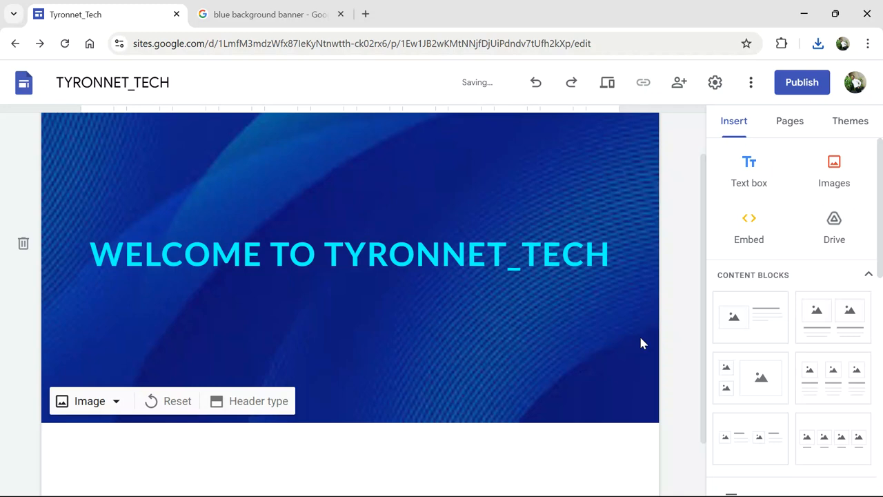
- Replace the header background with the red download image from the Desktop
{"action": "left_click", "coordinate": [116, 402]}
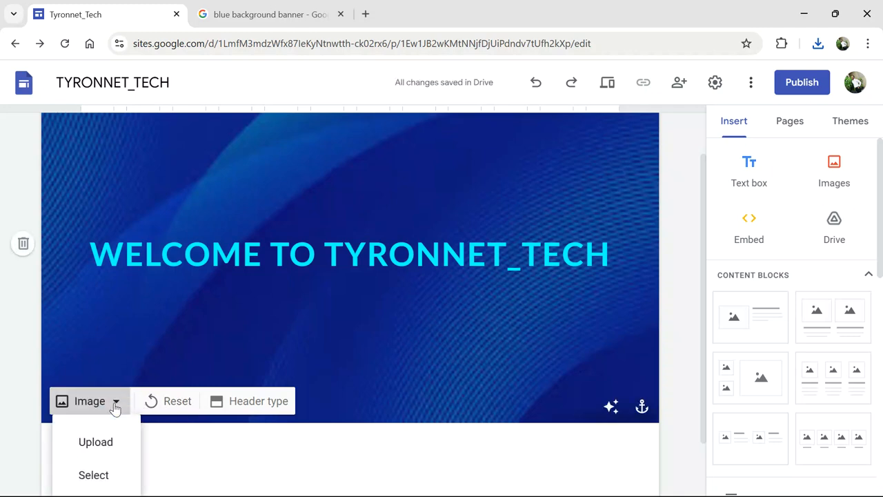
{"action": "left_click", "coordinate": [107, 452]}
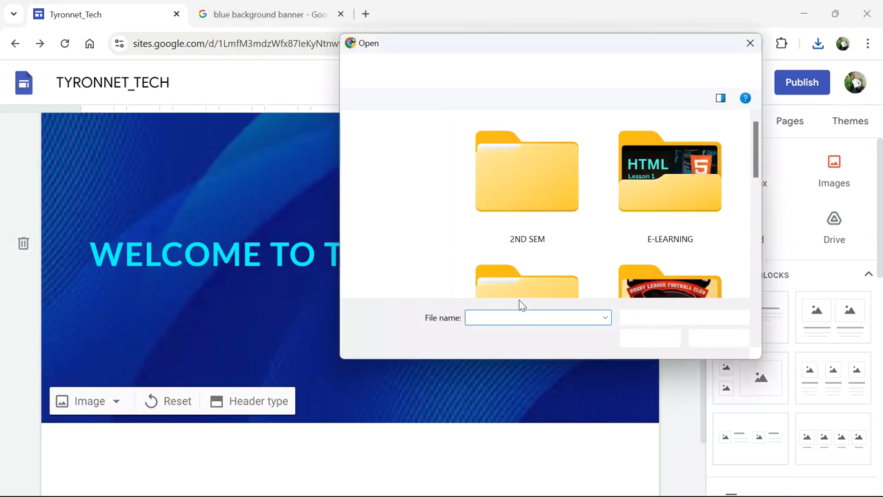
{"action": "left_click_drag", "start_coordinate": [755, 171], "coordinate": [754, 290]}
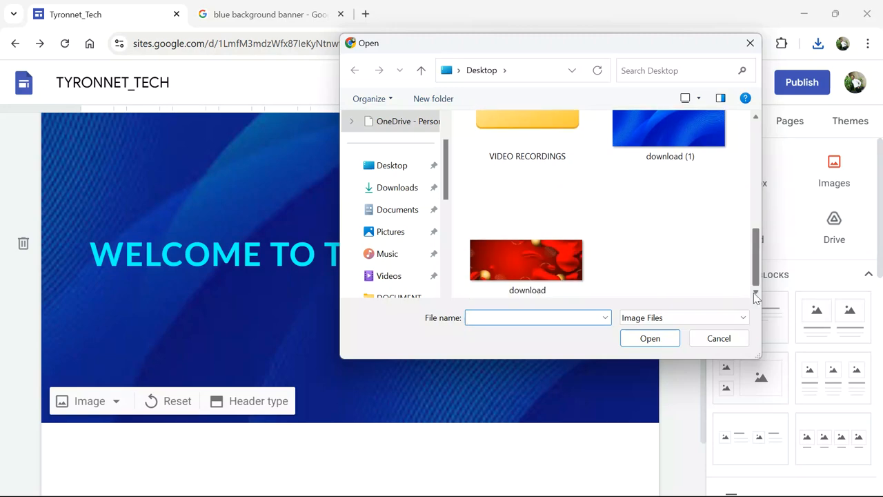
{"action": "left_click", "coordinate": [527, 256]}
{"action": "left_click", "coordinate": [640, 336]}
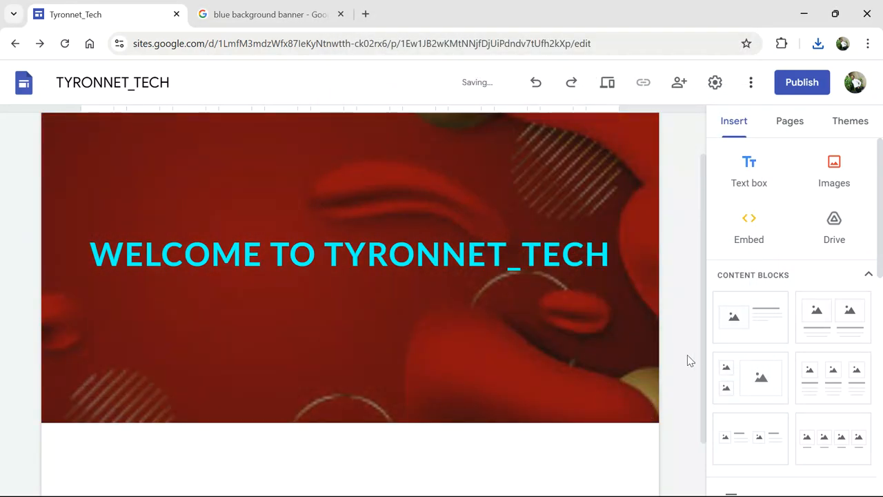
{"action": "left_click_drag", "start_coordinate": [706, 359], "coordinate": [706, 273]}
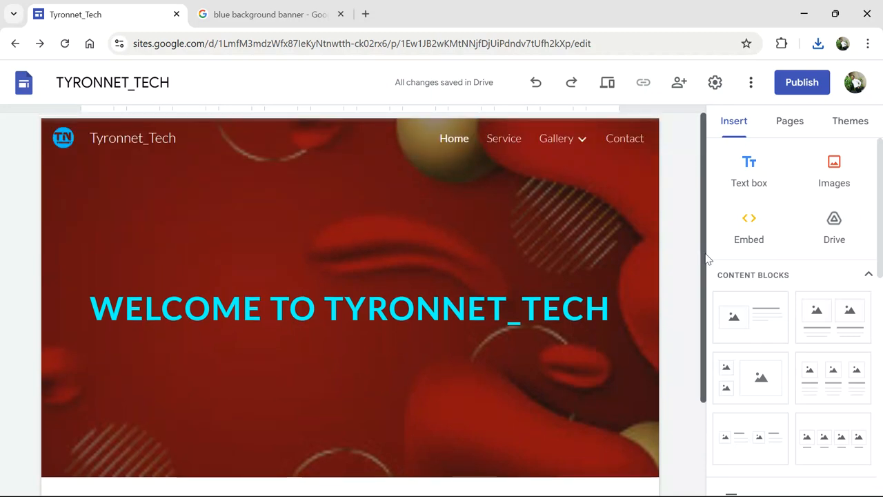
- Change the Home page header type to Banner
{"action": "left_click_drag", "start_coordinate": [706, 318], "coordinate": [703, 364]}
{"action": "mouse_move", "coordinate": [338, 404]}
{"action": "left_click", "coordinate": [281, 407]}
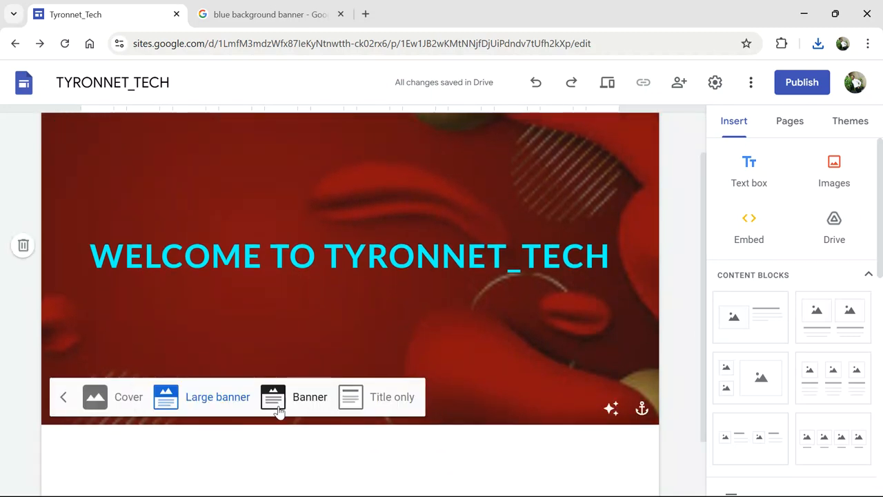
{"action": "left_click", "coordinate": [310, 398]}
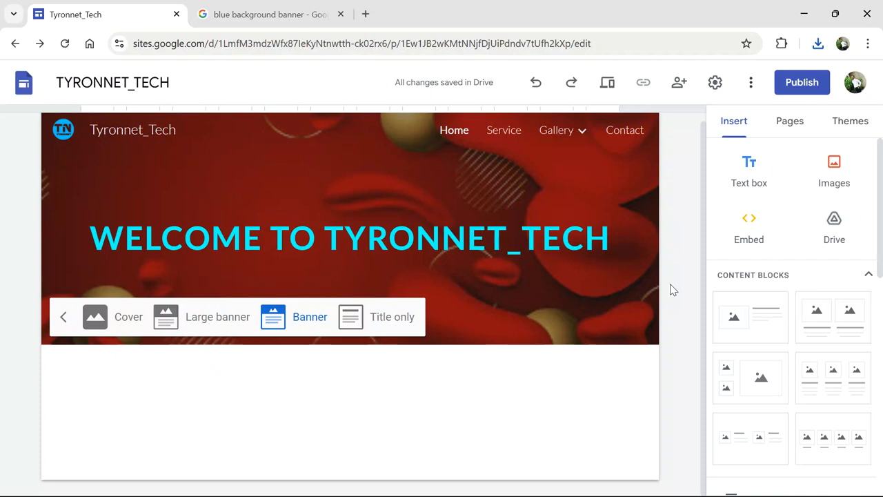
- Replace the red header background with the blue download (1) image from the Desktop
{"action": "mouse_move", "coordinate": [115, 333]}
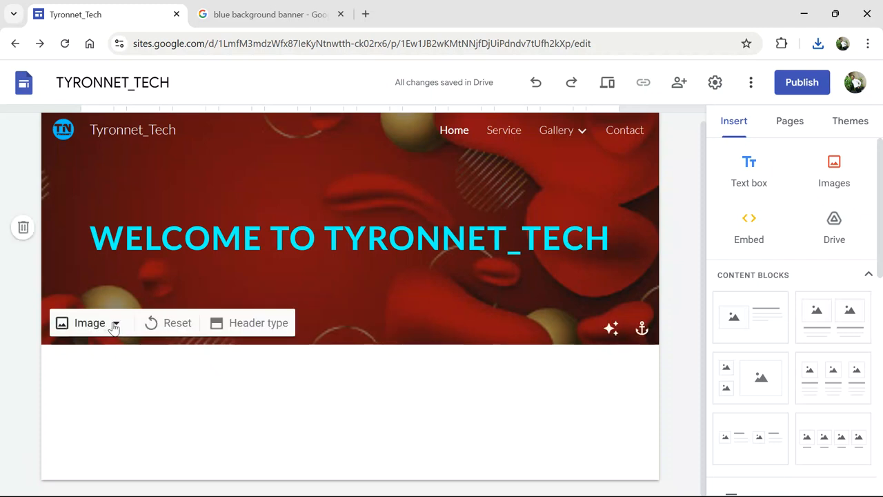
{"action": "left_click", "coordinate": [115, 325]}
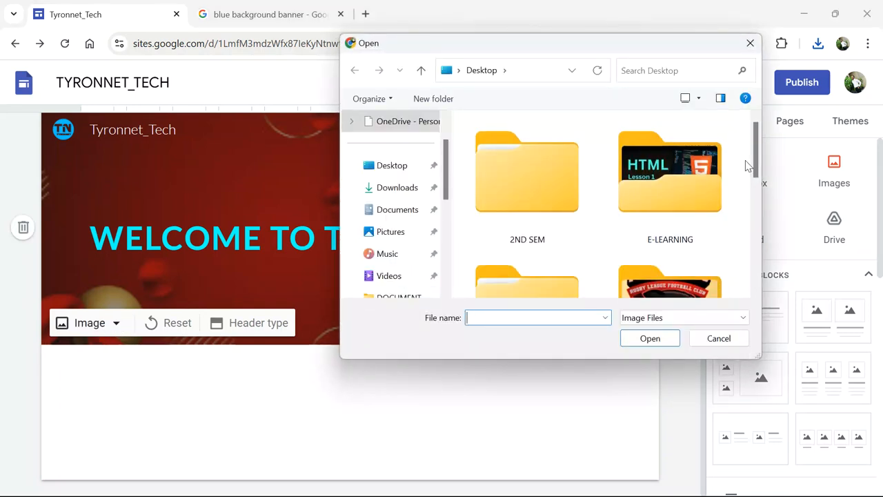
{"action": "left_click_drag", "start_coordinate": [757, 162], "coordinate": [752, 253]}
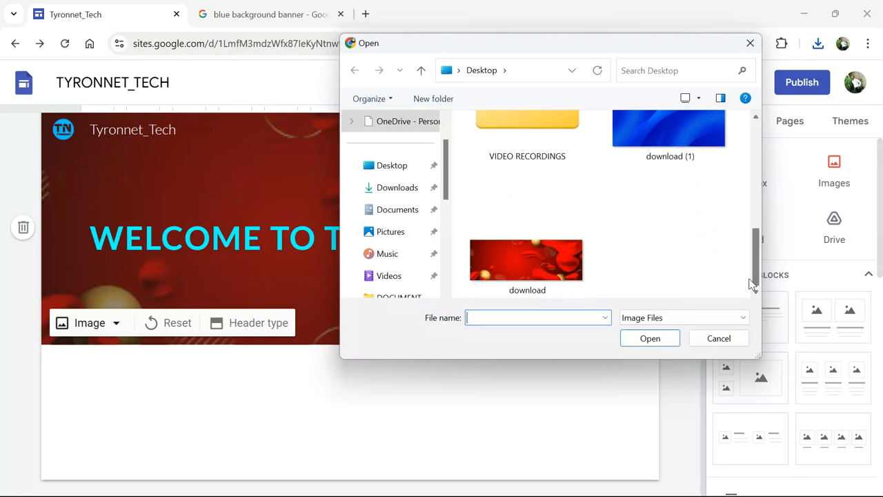
{"action": "left_click", "coordinate": [648, 149]}
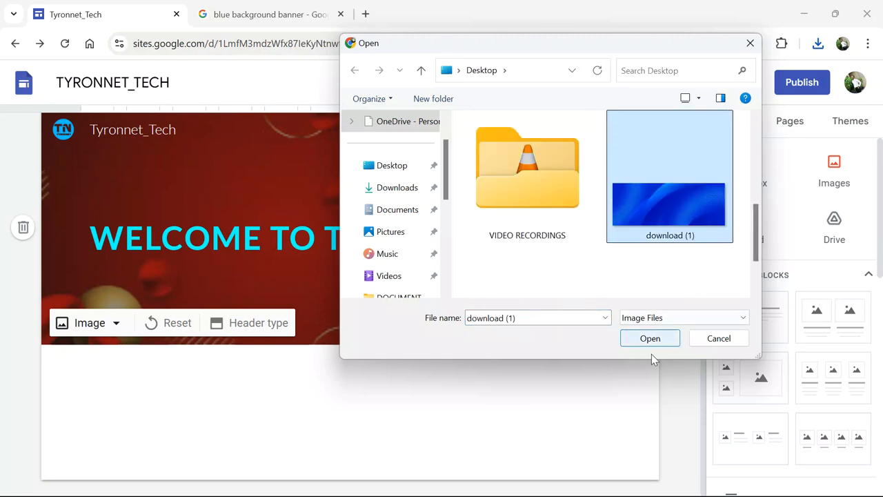
{"action": "left_click", "coordinate": [645, 341]}
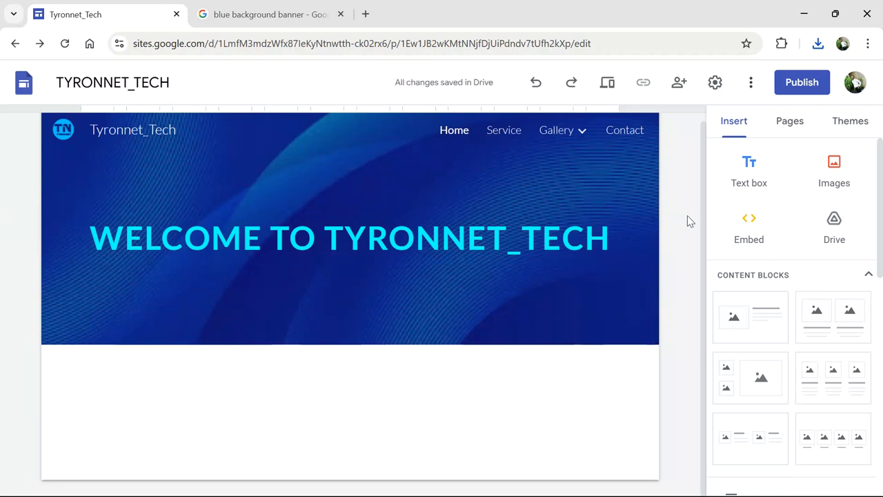
{"action": "scroll", "coordinate": [704, 160], "scroll_direction": "up", "scroll_amount": 1}
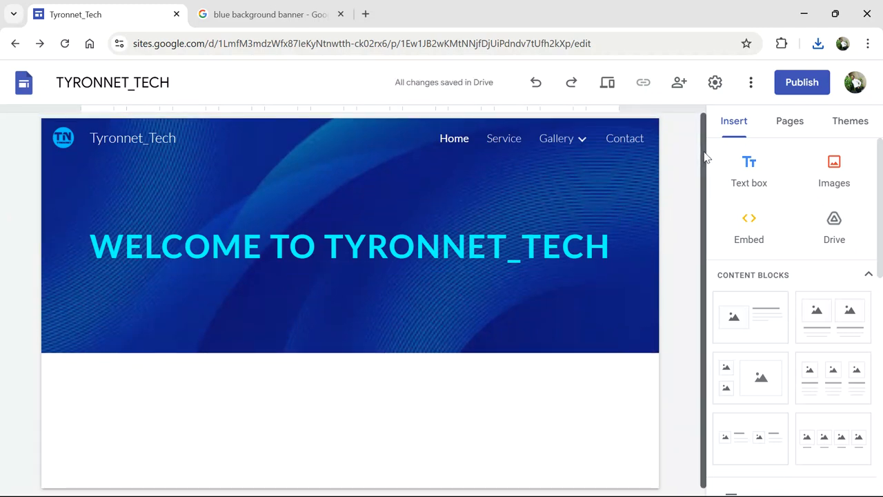
- Add a footer to the page with the text "Designed by Tyronnet_Tech"
{"action": "scroll", "coordinate": [697, 207], "scroll_direction": "down", "scroll_amount": 1}
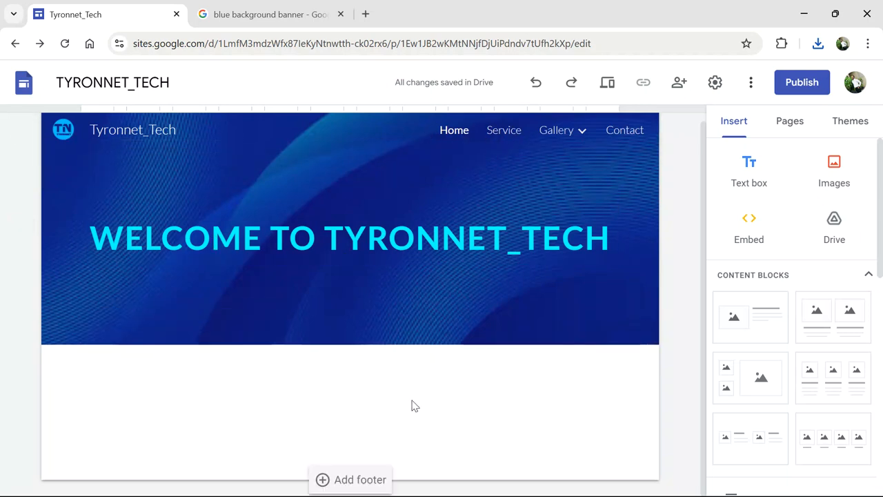
{"action": "mouse_move", "coordinate": [490, 404]}
{"action": "left_click", "coordinate": [352, 479]}
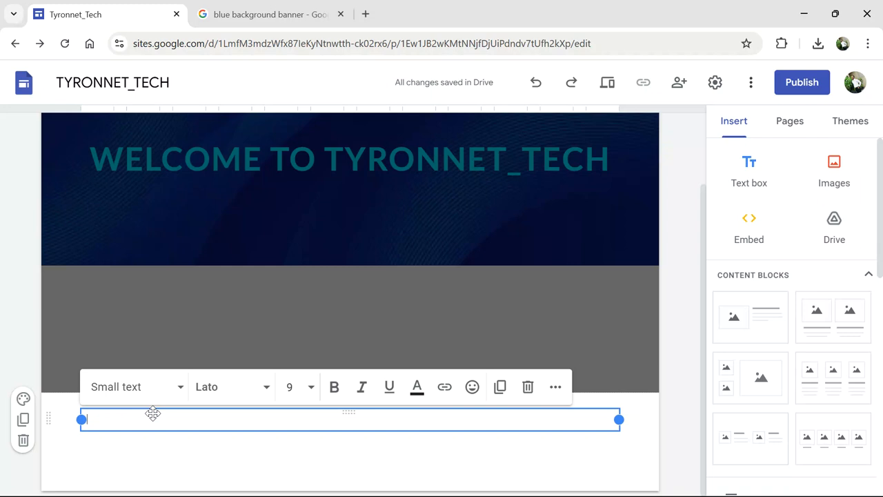
{"action": "type", "text": "Dee"}
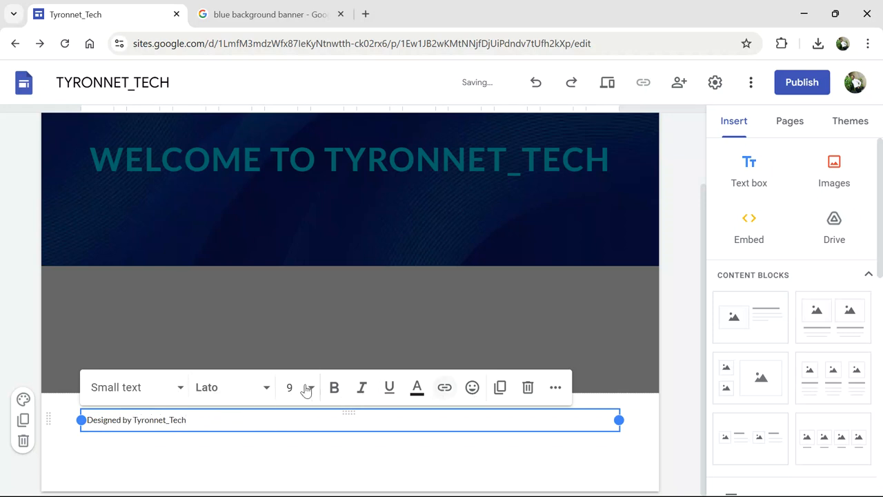
- Try the Heading style on the footer text and settle on the Normal text style
{"action": "left_click", "coordinate": [181, 392]}
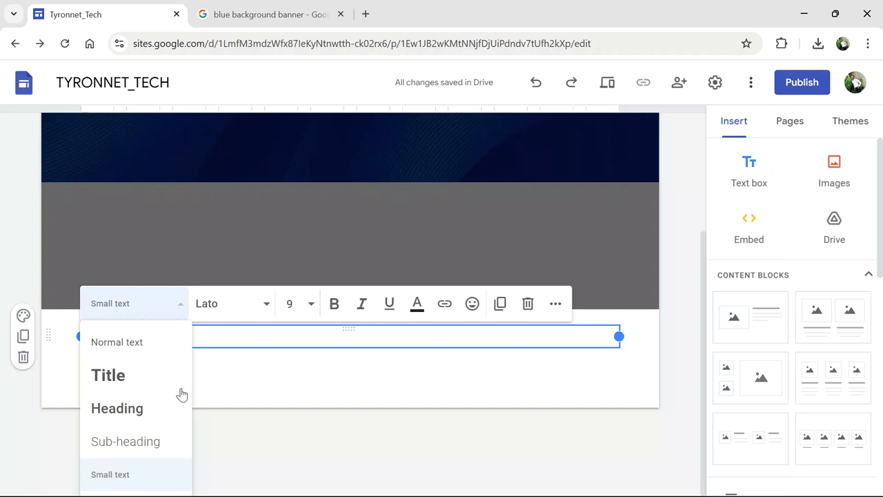
{"action": "left_click", "coordinate": [112, 409]}
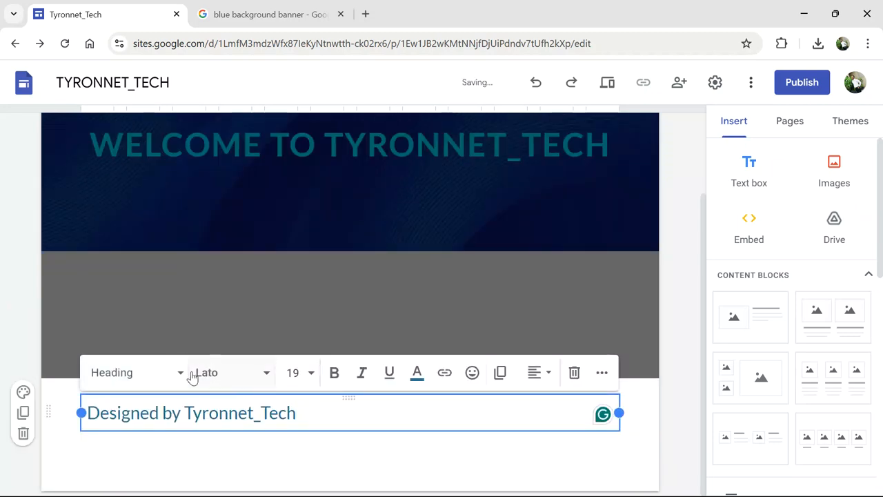
{"action": "left_click", "coordinate": [187, 377]}
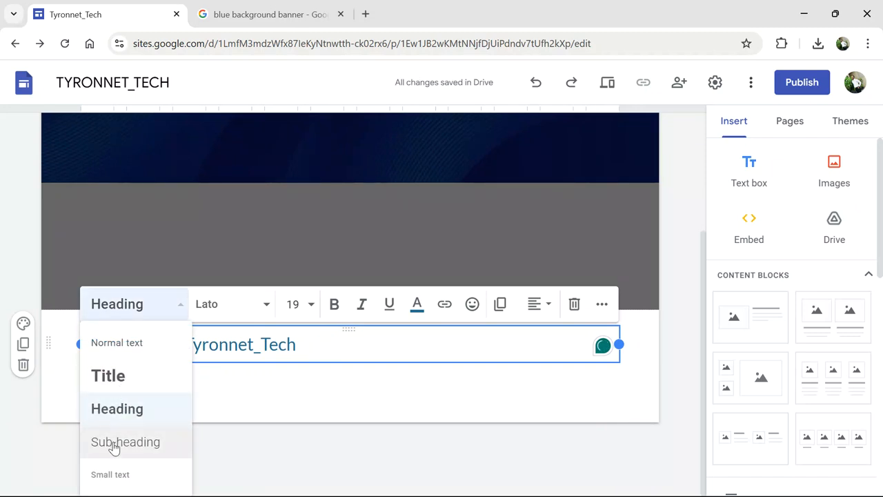
{"action": "left_click", "coordinate": [118, 342]}
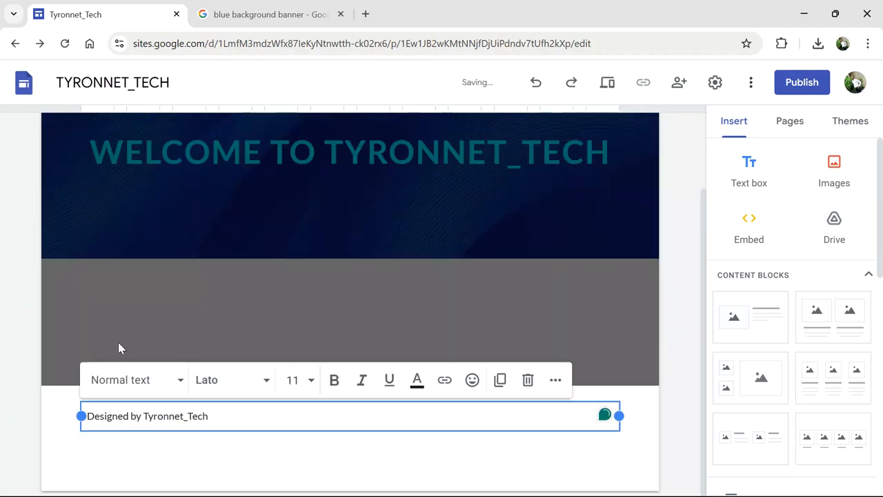
- Set the font size of the whole footer text to 14
{"action": "left_click", "coordinate": [312, 380]}
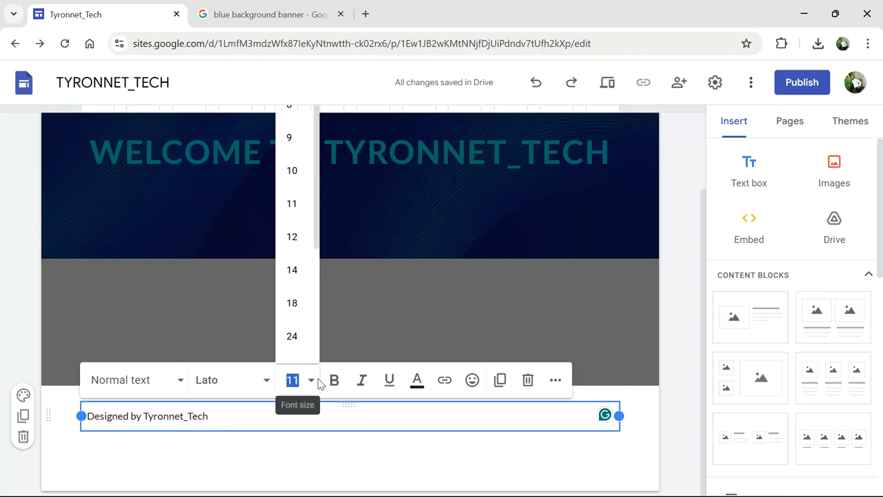
{"action": "left_click", "coordinate": [316, 334]}
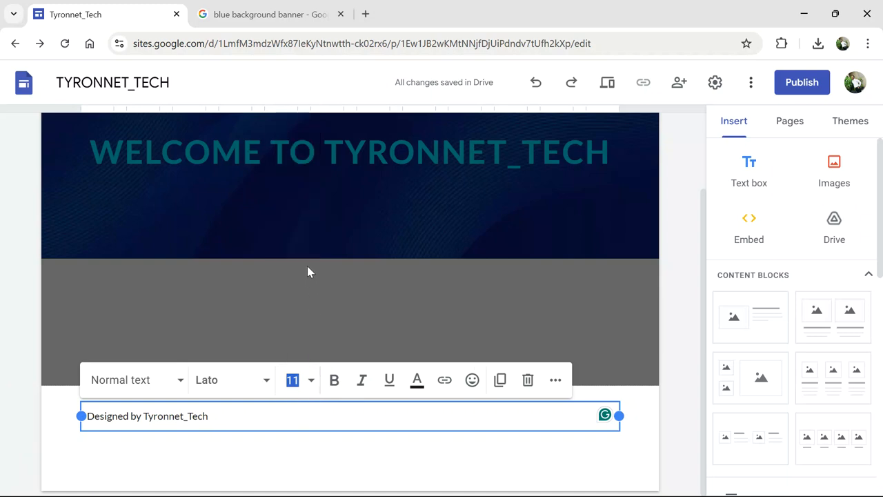
{"action": "left_click", "coordinate": [310, 385]}
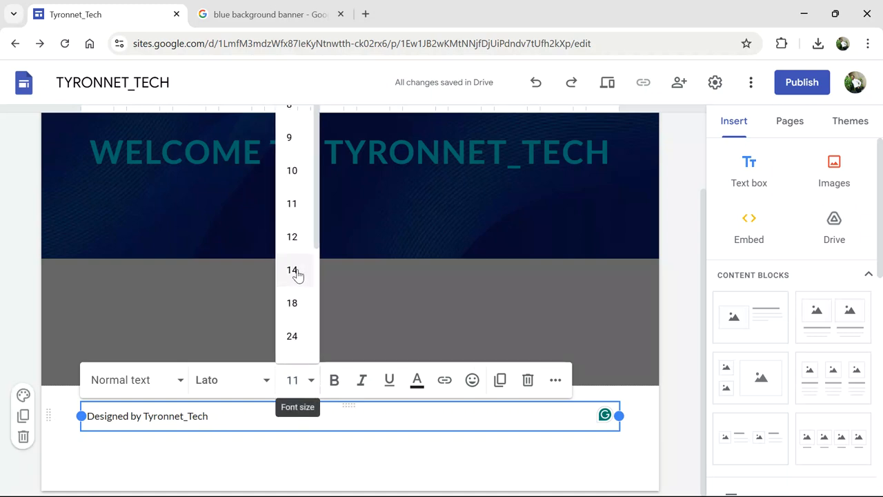
{"action": "left_click", "coordinate": [298, 273]}
{"action": "left_click_drag", "start_coordinate": [211, 422], "coordinate": [64, 421]}
{"action": "left_click", "coordinate": [310, 385]}
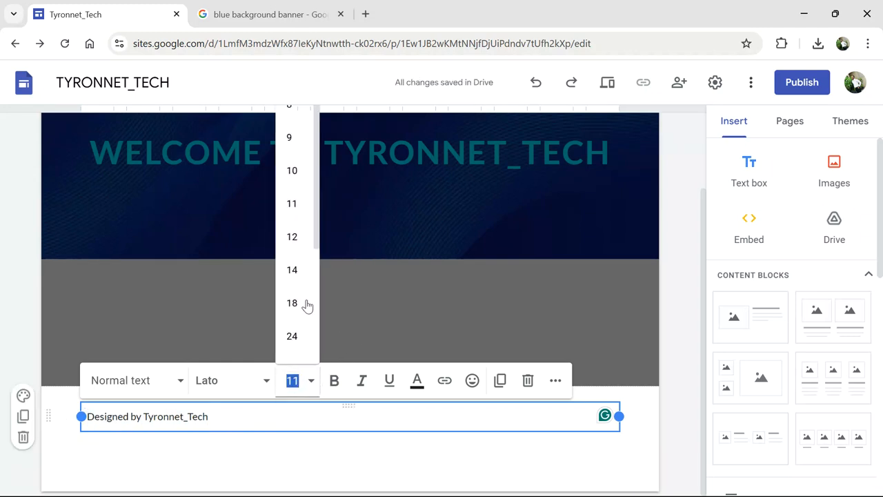
{"action": "left_click", "coordinate": [291, 276]}
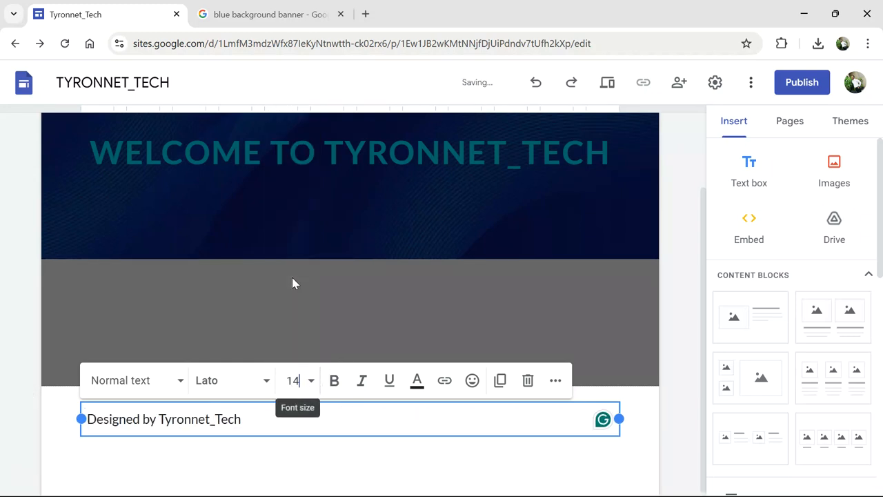
- Make the footer text bold and center-align it, and leave text editing
{"action": "left_click", "coordinate": [336, 384]}
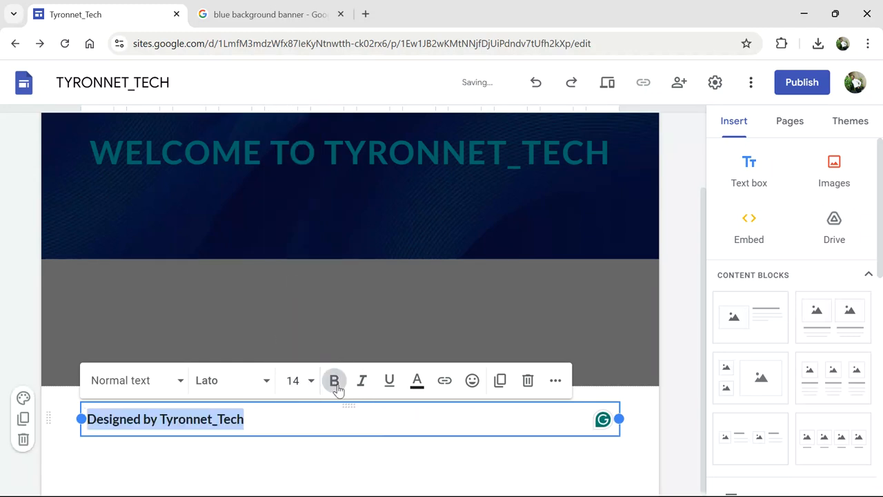
{"action": "left_click", "coordinate": [556, 382]}
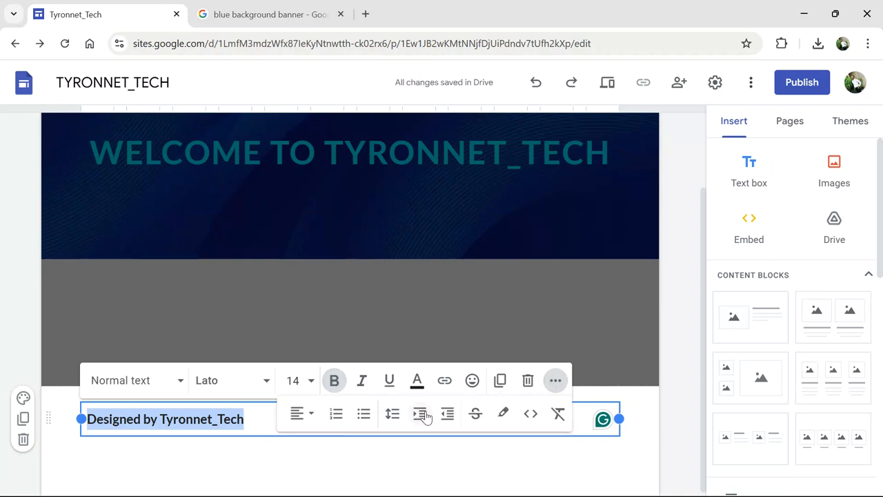
{"action": "left_click", "coordinate": [301, 414]}
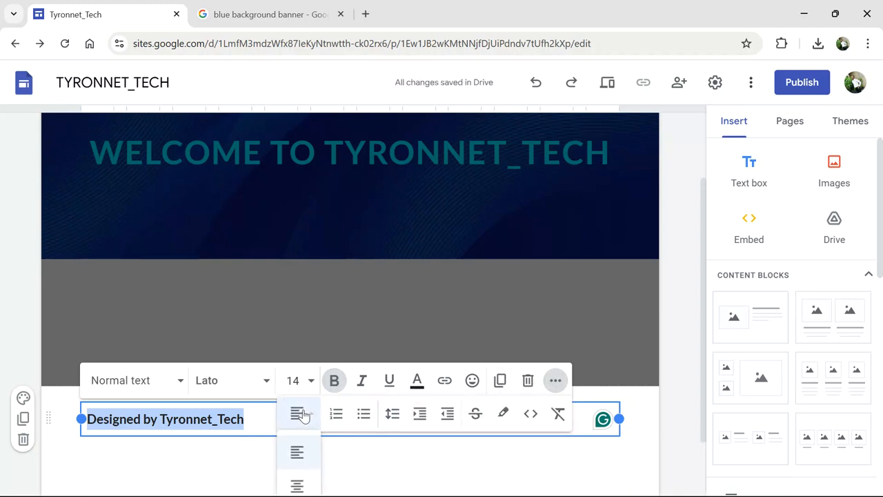
{"action": "left_click", "coordinate": [297, 485]}
{"action": "left_click", "coordinate": [407, 449]}
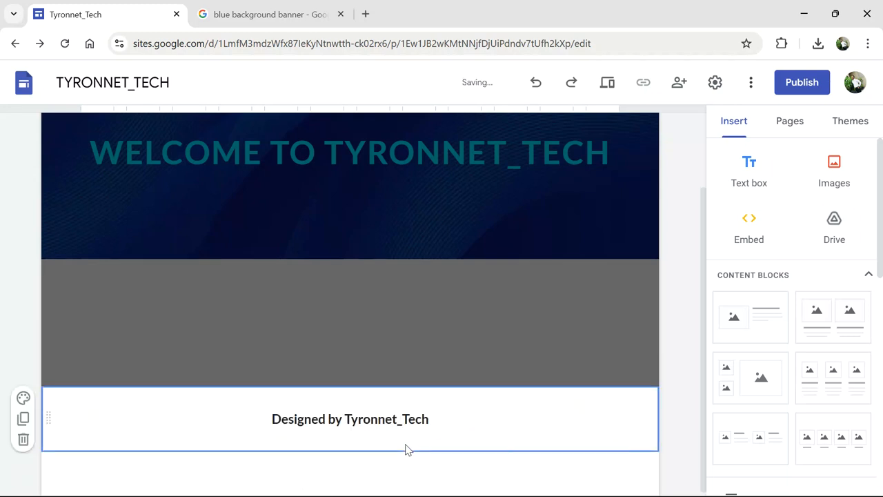
- Set the footer section's background to the blue desktop image "download (1)" and leave footer editing
{"action": "left_click", "coordinate": [457, 407]}
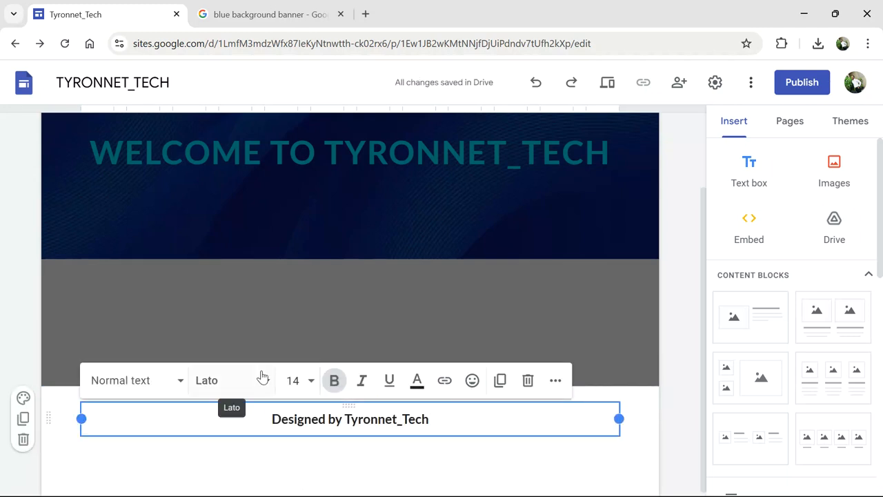
{"action": "left_click", "coordinate": [50, 414]}
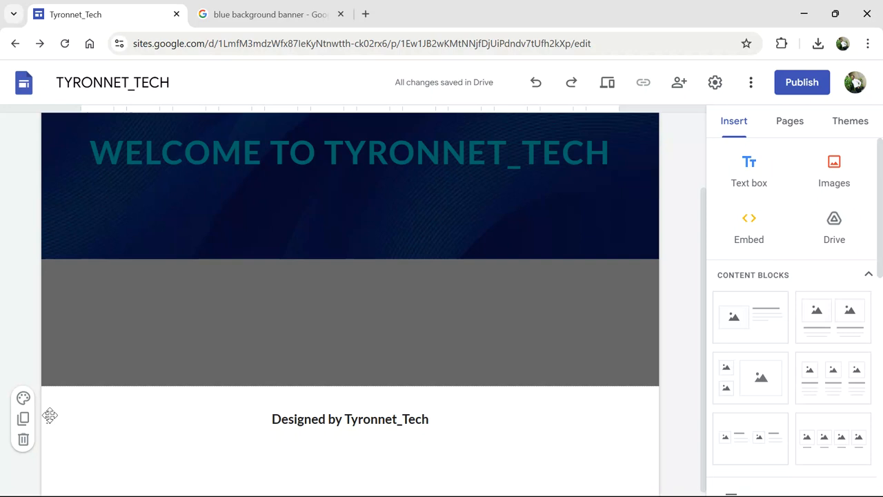
{"action": "left_click", "coordinate": [253, 416]}
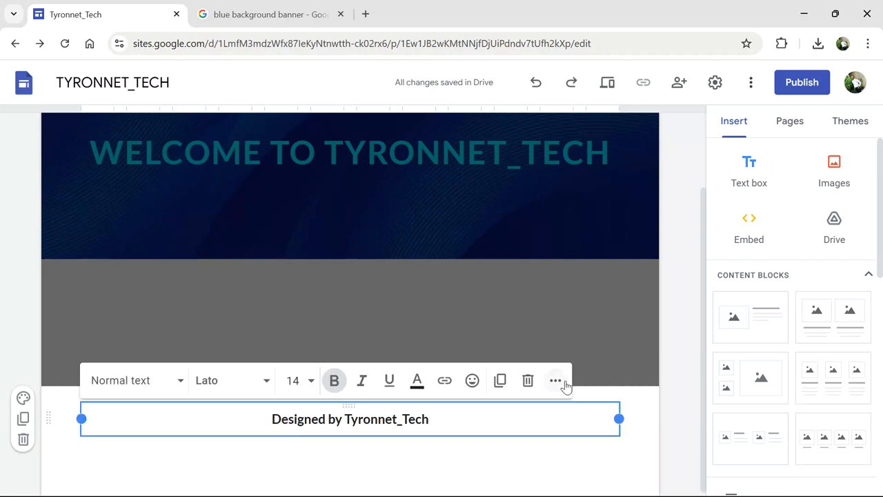
{"action": "left_click", "coordinate": [22, 398]}
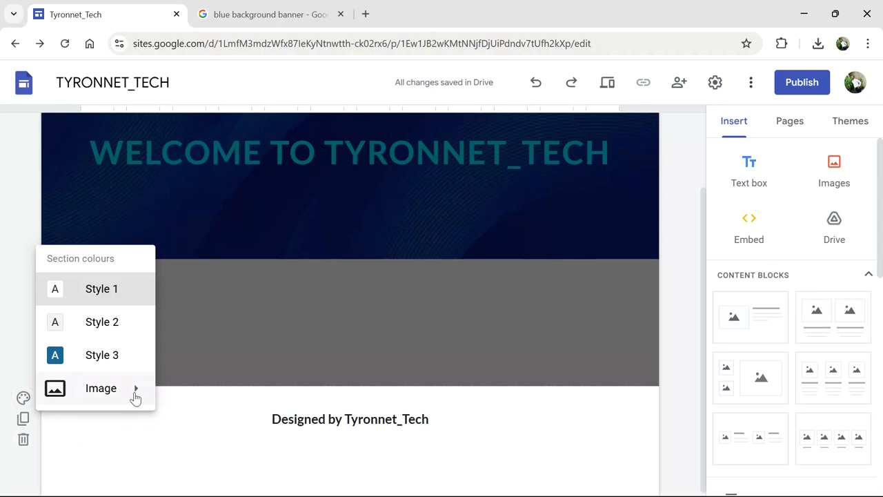
{"action": "mouse_move", "coordinate": [134, 394]}
{"action": "left_click", "coordinate": [183, 397]}
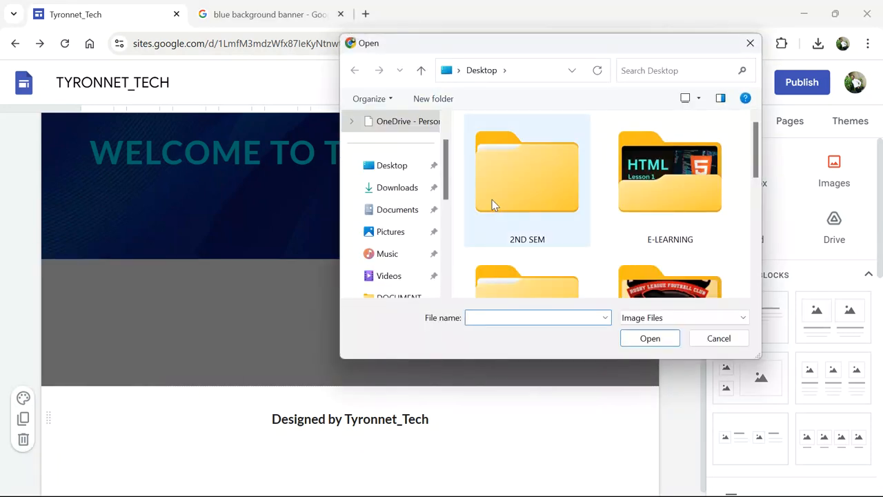
{"action": "left_click_drag", "start_coordinate": [752, 146], "coordinate": [751, 237]}
{"action": "scroll", "coordinate": [702, 158], "scroll_direction": "down", "scroll_amount": 1}
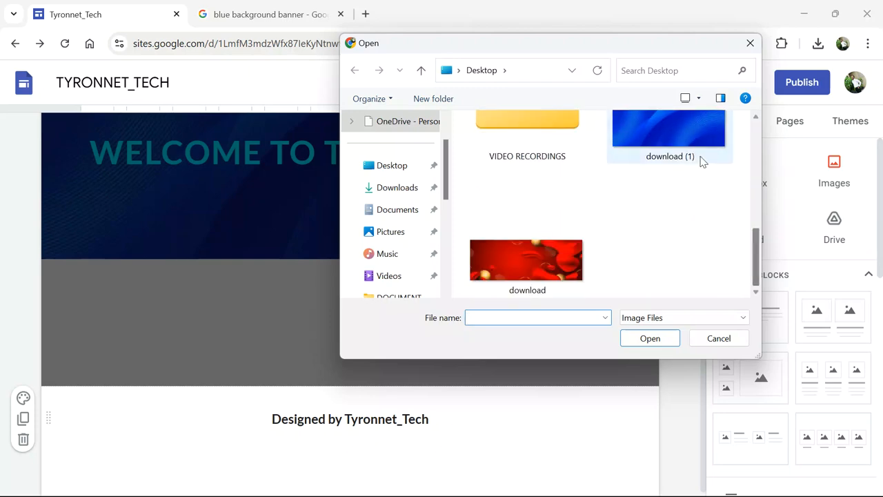
{"action": "left_click", "coordinate": [676, 142]}
{"action": "left_click", "coordinate": [640, 337]}
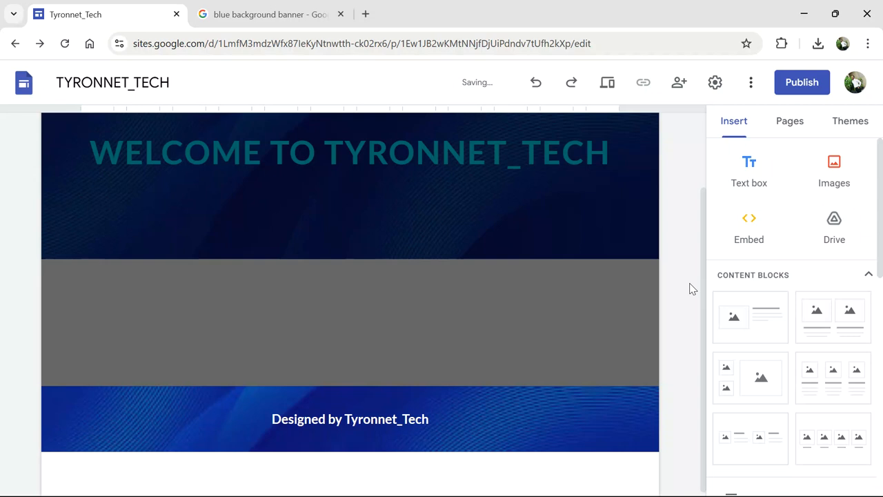
{"action": "left_click", "coordinate": [370, 312]}
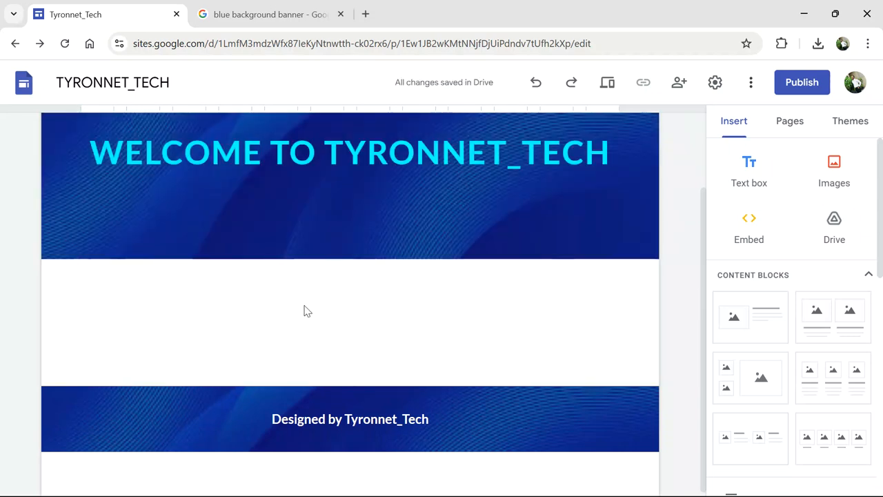
{"action": "left_click", "coordinate": [198, 429]}
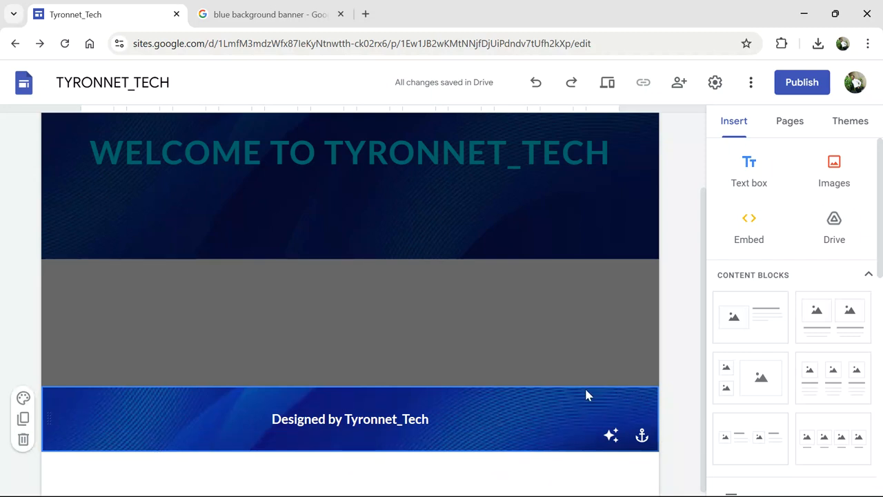
{"action": "left_click", "coordinate": [459, 419]}
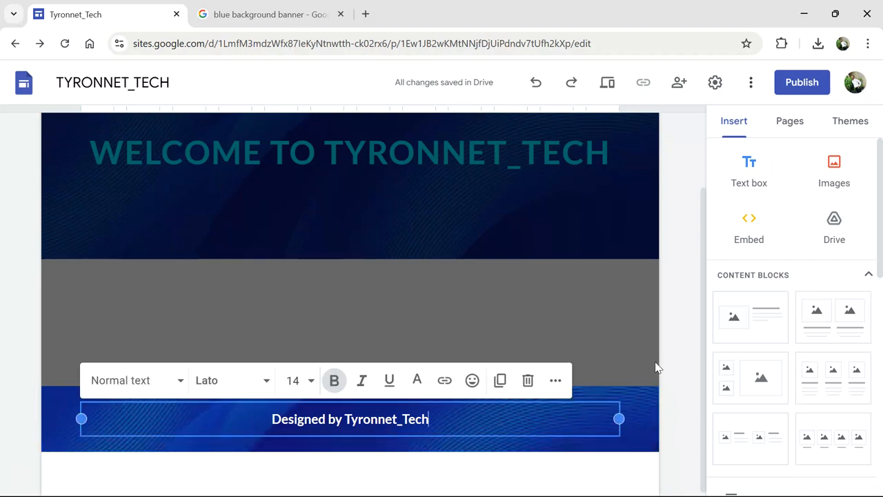
{"action": "left_click", "coordinate": [676, 353]}
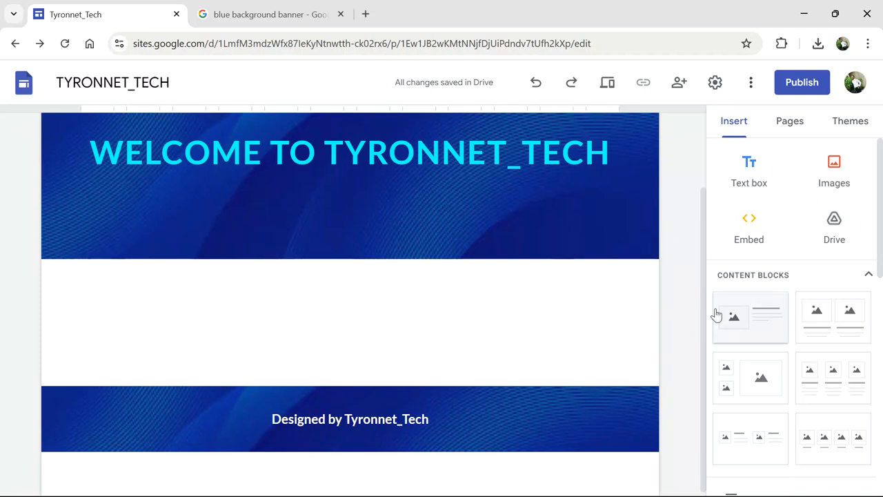
- Try the image-with-text, two-column, three-image and three-column content block layouts on the page, removing each one
{"action": "left_click_drag", "start_coordinate": [880, 256], "coordinate": [881, 290]}
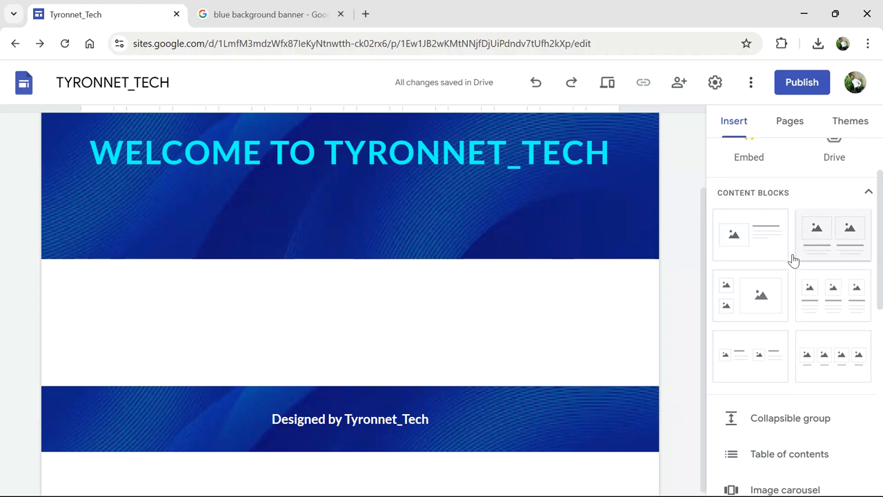
{"action": "left_click", "coordinate": [732, 236]}
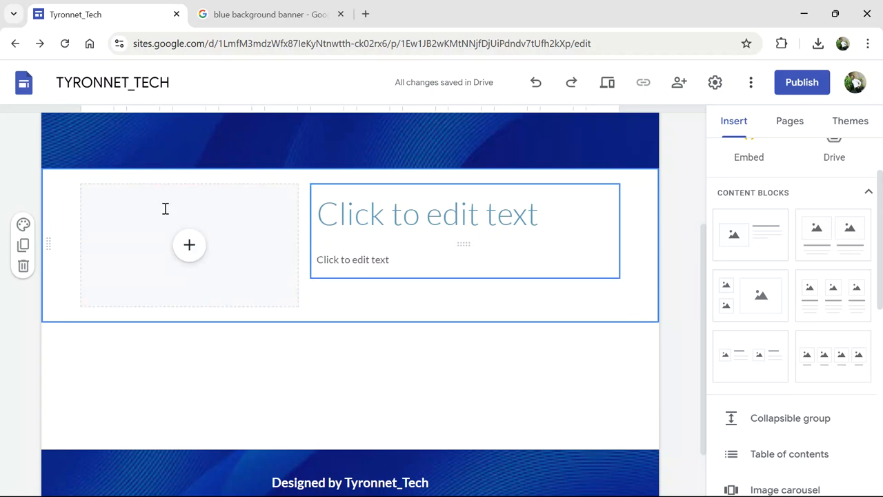
{"action": "key", "text": "Delete"}
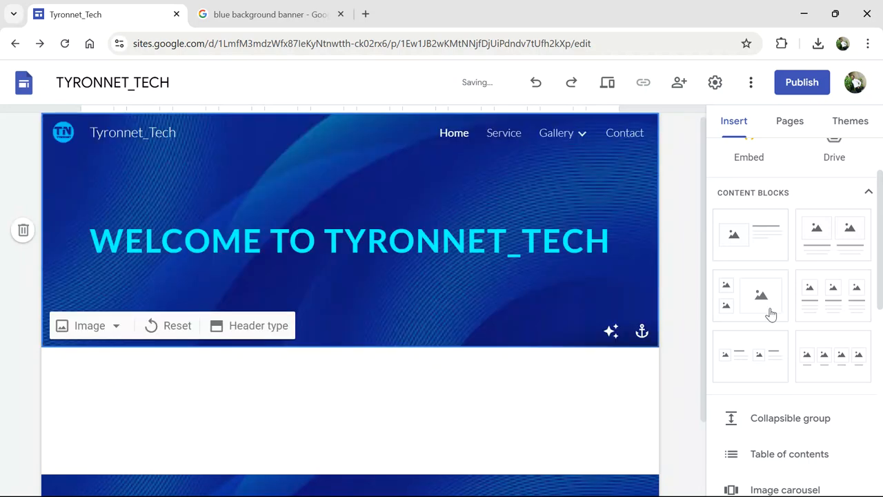
{"action": "left_click", "coordinate": [828, 232]}
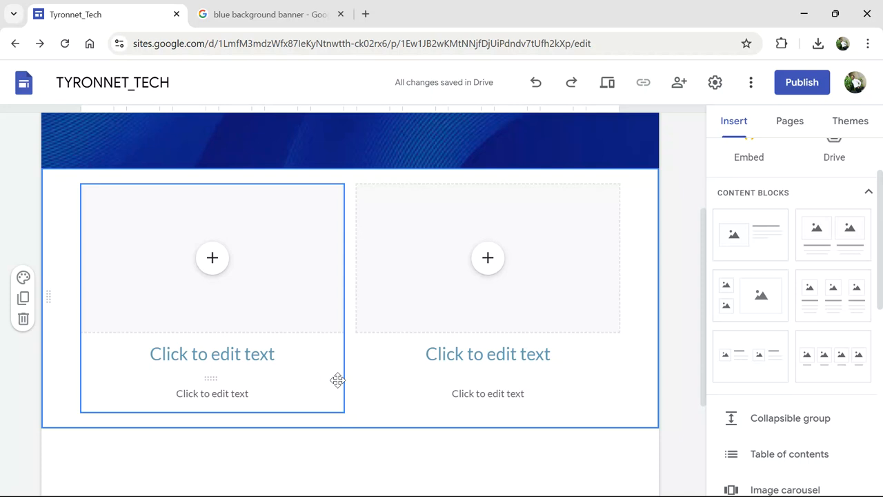
{"action": "key", "text": "Delete"}
{"action": "left_click", "coordinate": [731, 297]}
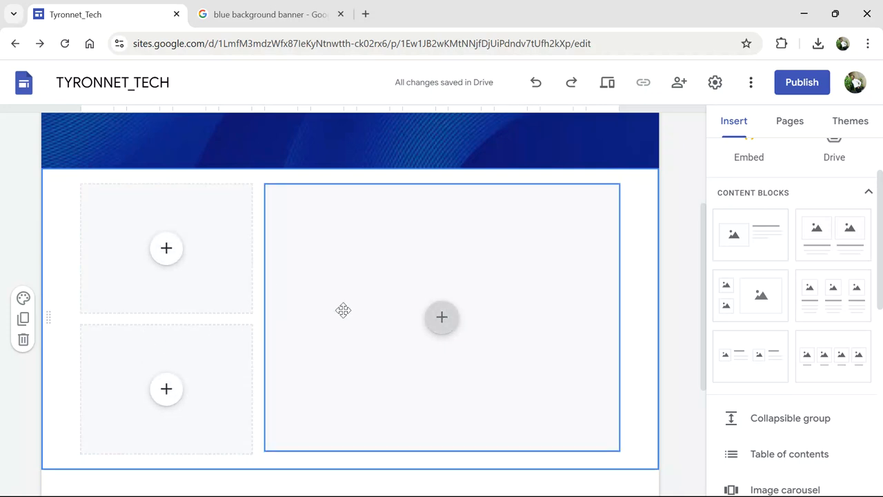
{"action": "key", "text": "ctrl+z"}
{"action": "left_click", "coordinate": [824, 299]}
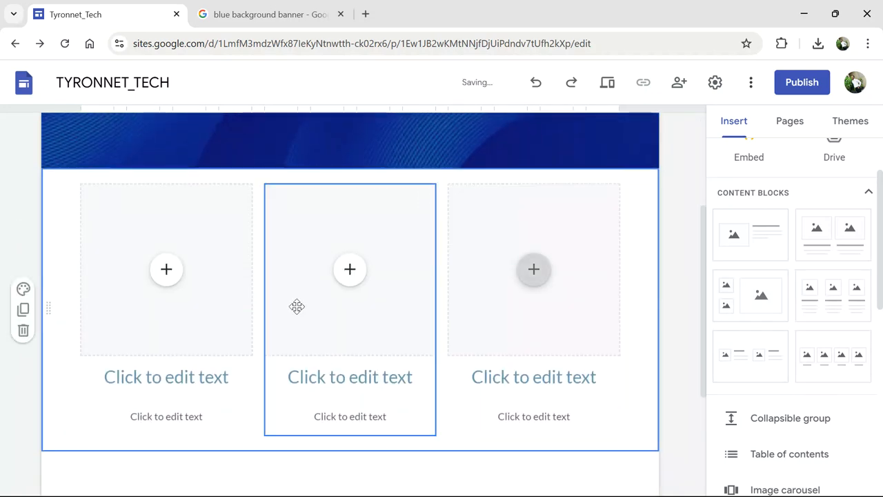
{"action": "key", "text": "ctrl+z"}
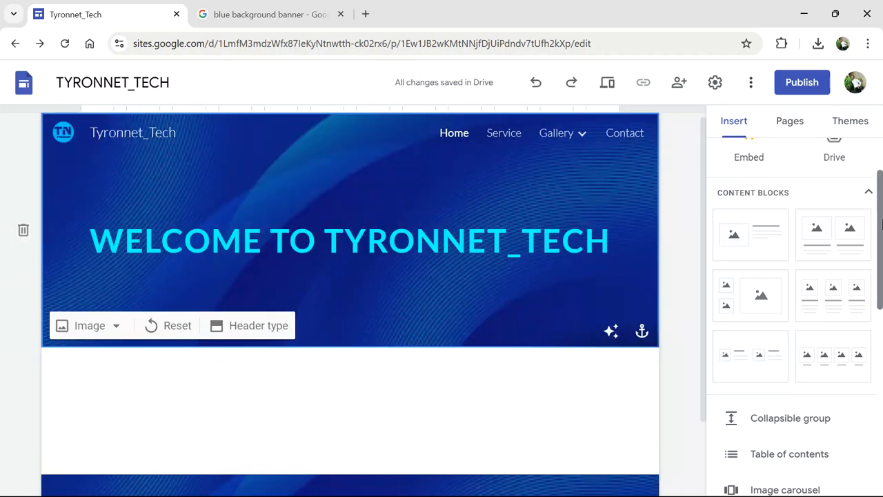
- Try adding an empty text box below the header and delete it
{"action": "left_click_drag", "start_coordinate": [881, 221], "coordinate": [880, 186]}
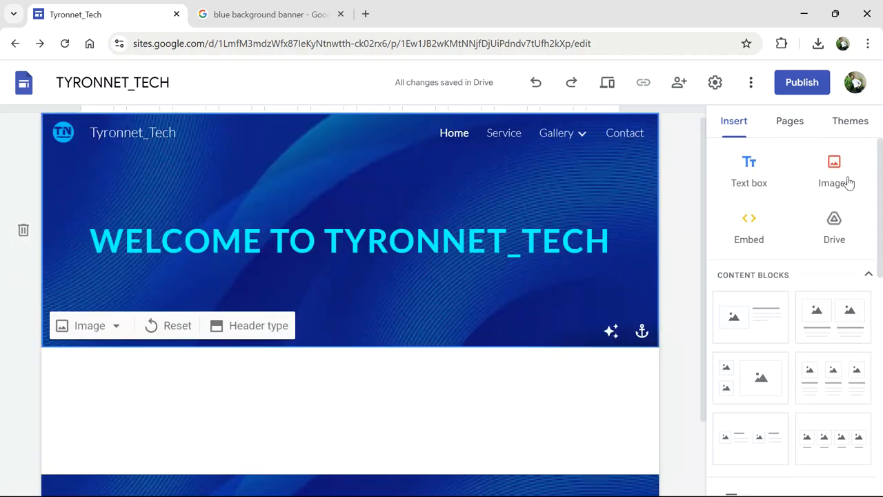
{"action": "left_click", "coordinate": [753, 172]}
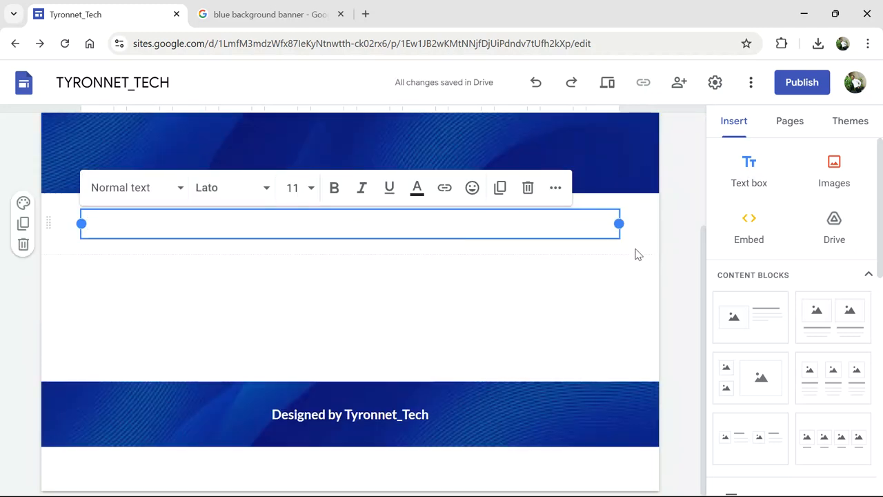
{"action": "left_click", "coordinate": [511, 312]}
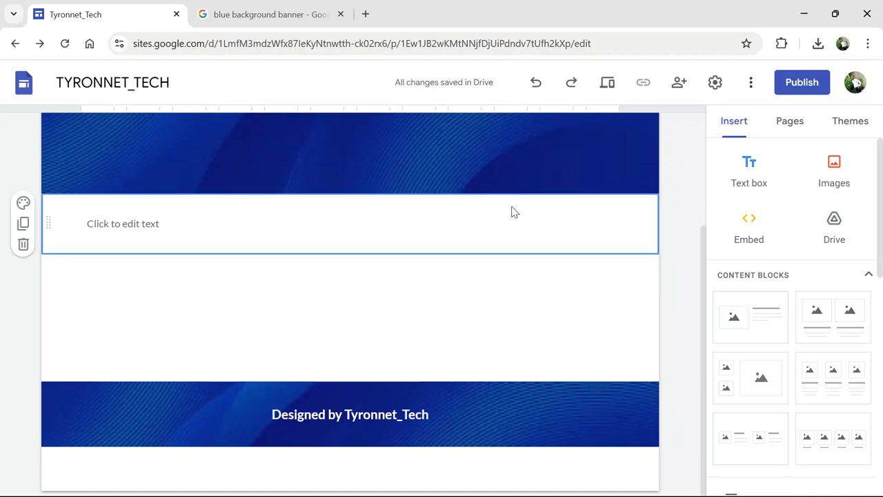
{"action": "right_click", "coordinate": [511, 212]}
{"action": "left_click", "coordinate": [448, 211]}
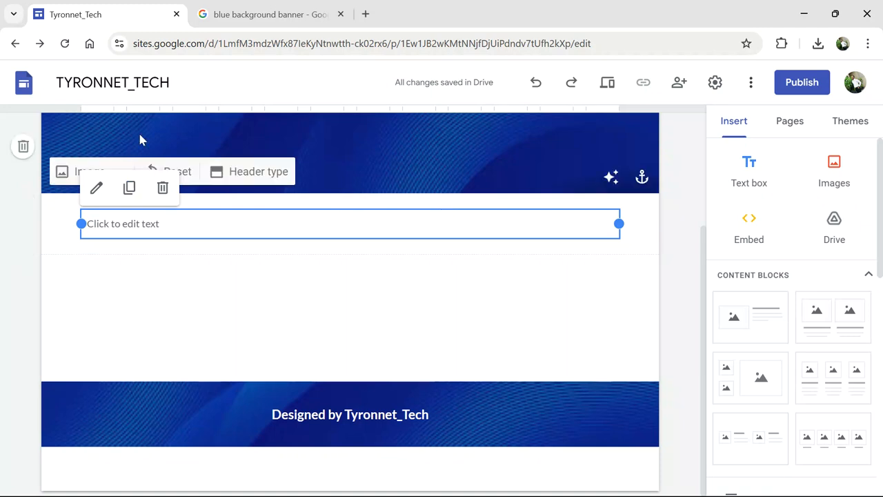
{"action": "left_click", "coordinate": [164, 189]}
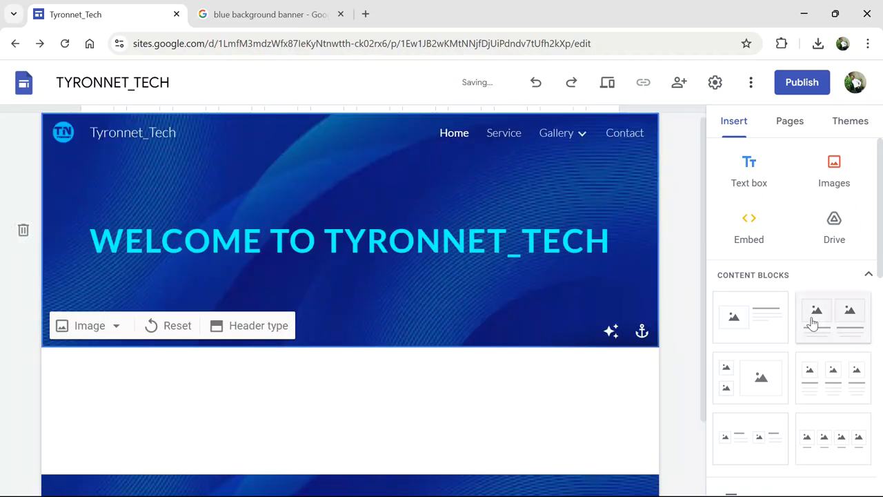
- Insert the content block with one image placeholder beside a title and text below the header
{"action": "left_click", "coordinate": [744, 329]}
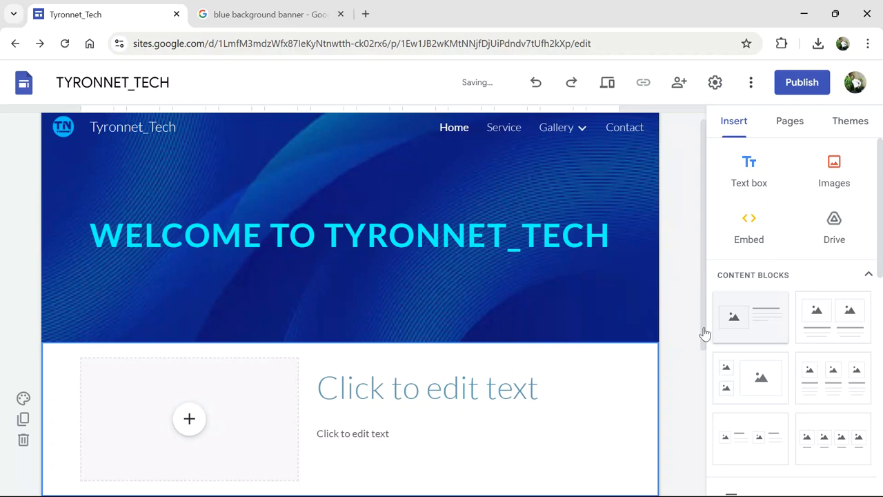
{"action": "left_click_drag", "start_coordinate": [701, 380], "coordinate": [700, 262]}
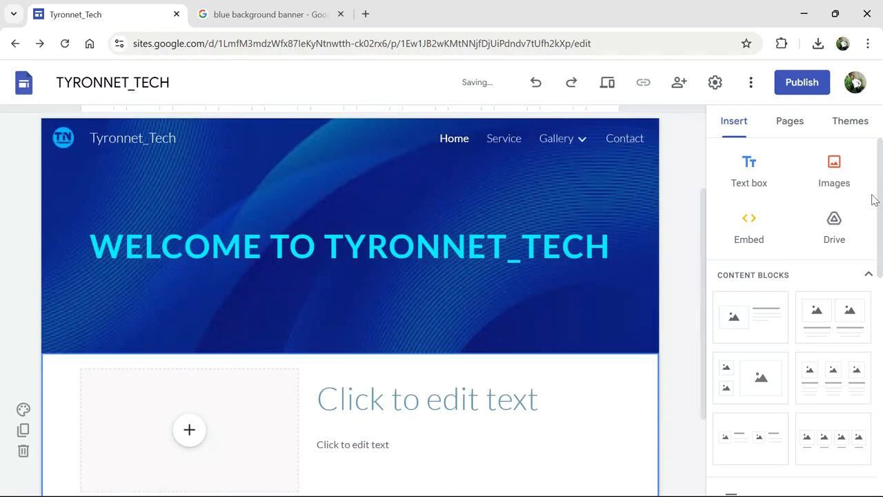
{"action": "left_click_drag", "start_coordinate": [875, 200], "coordinate": [880, 215]}
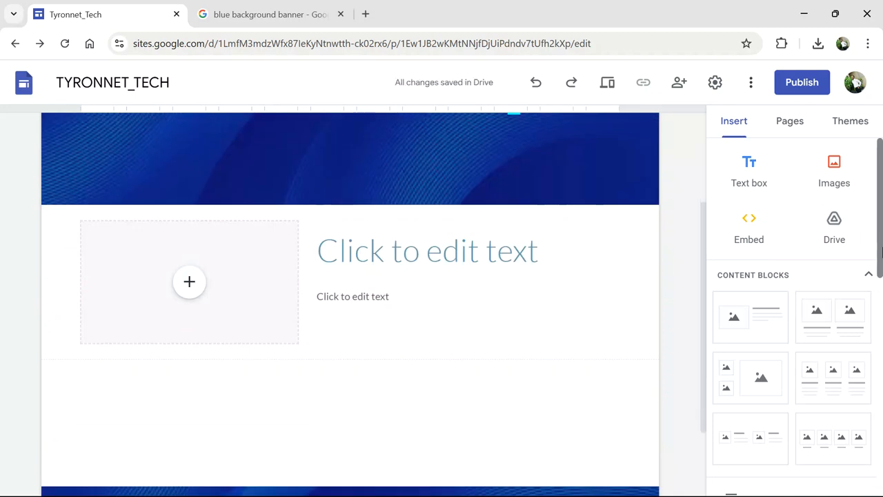
- Upload "Website design service banner ad - Made with PosterMyWall" from Downloads into the content block's image placeholder
{"action": "left_click", "coordinate": [186, 294]}
{"action": "left_click", "coordinate": [244, 313]}
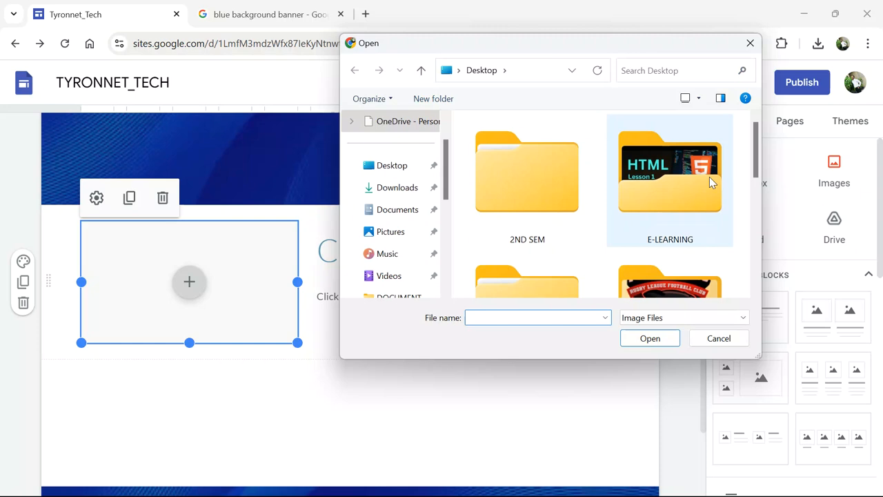
{"action": "left_click_drag", "start_coordinate": [754, 159], "coordinate": [754, 204]}
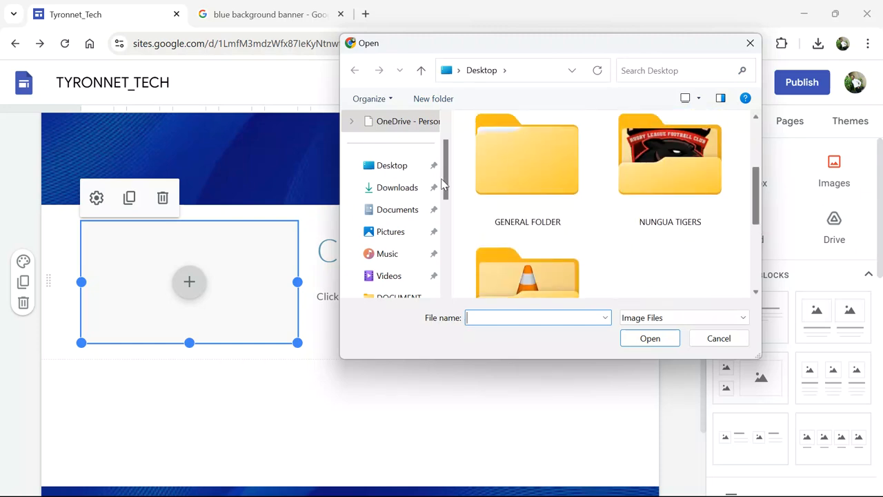
{"action": "left_click", "coordinate": [379, 167]}
{"action": "left_click", "coordinate": [382, 188]}
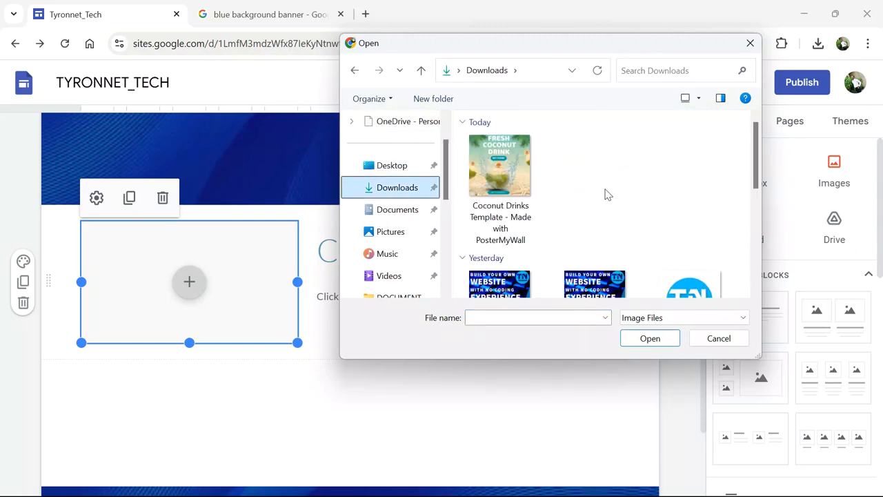
{"action": "left_click", "coordinate": [586, 279]}
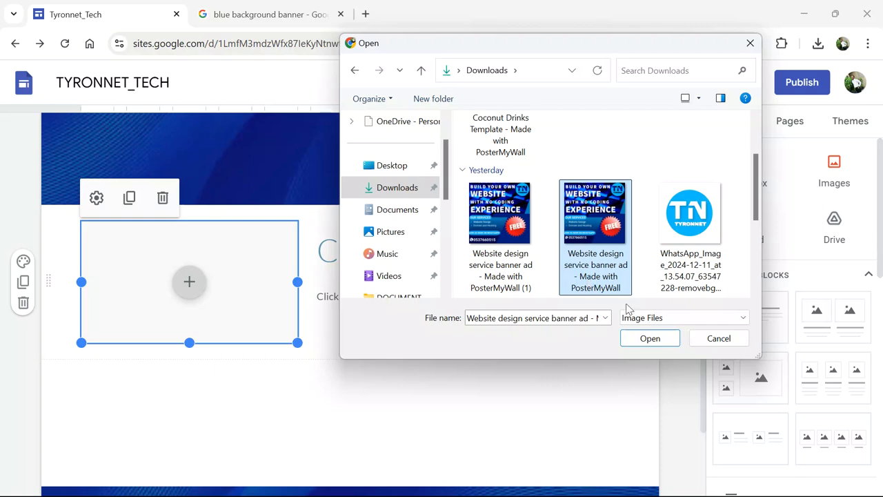
{"action": "left_click", "coordinate": [650, 338]}
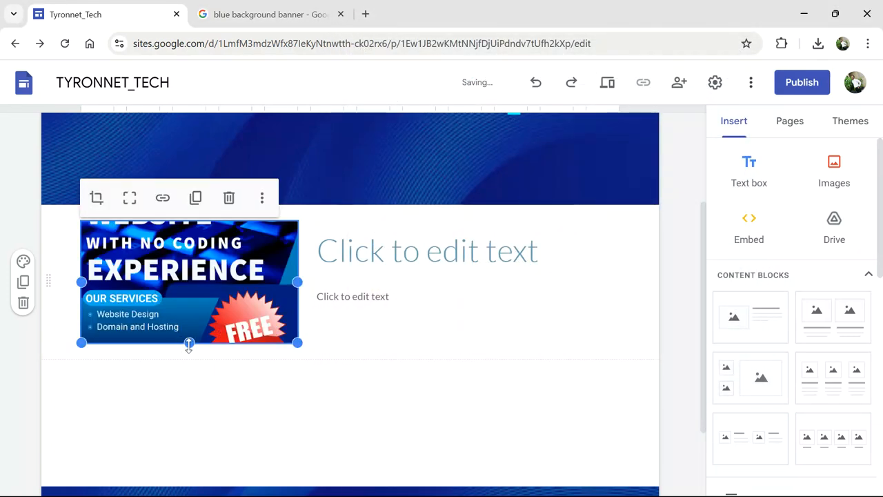
- Enlarge the banner image downward, uncrop it to show the whole picture, and deselect it
{"action": "left_click_drag", "start_coordinate": [189, 342], "coordinate": [174, 415]}
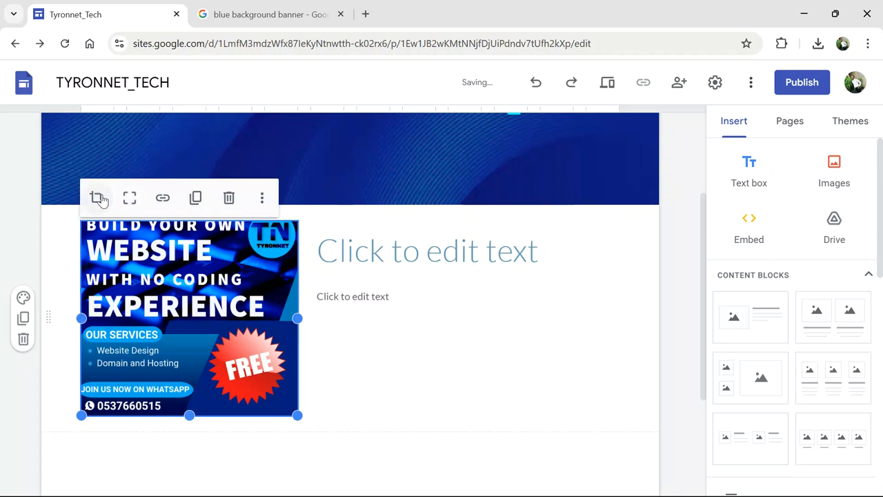
{"action": "left_click", "coordinate": [129, 199]}
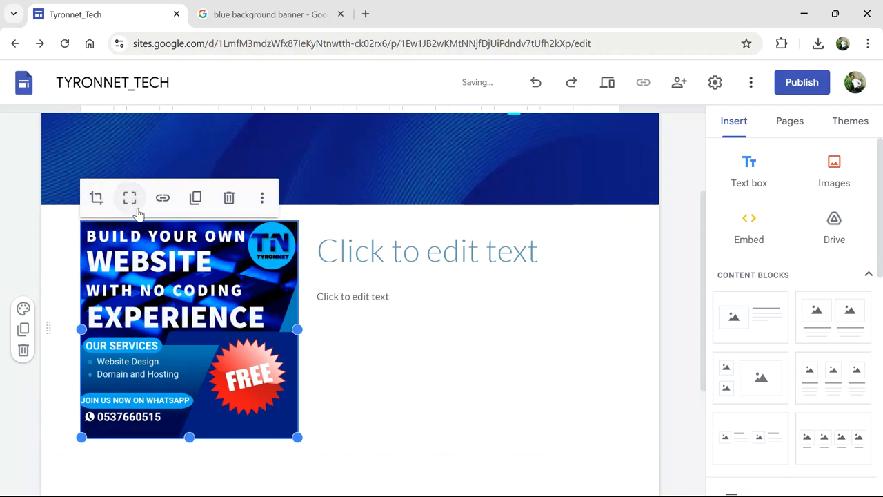
{"action": "left_click", "coordinate": [682, 292]}
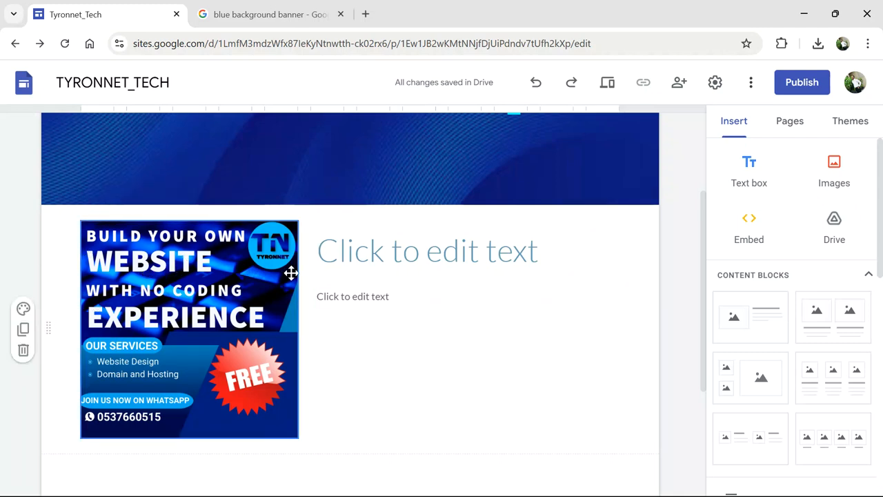
- Enter "Upcoming Events" as the title beside the banner image and start editing the body text below it
{"action": "left_click", "coordinate": [348, 257]}
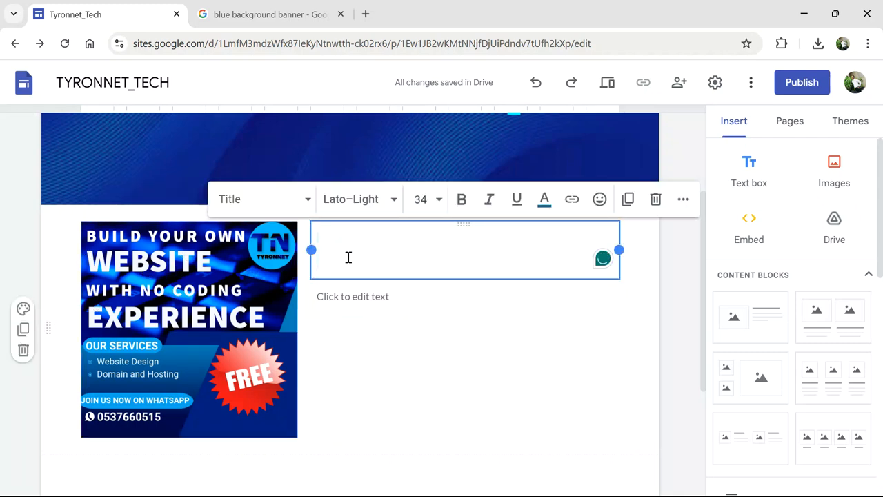
{"action": "type", "text": "Upcoming"}
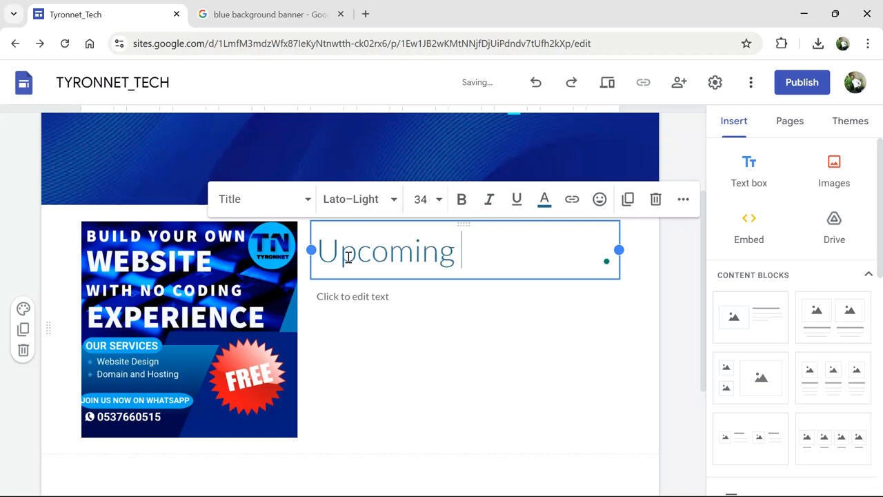
{"action": "type", "text": " Events"}
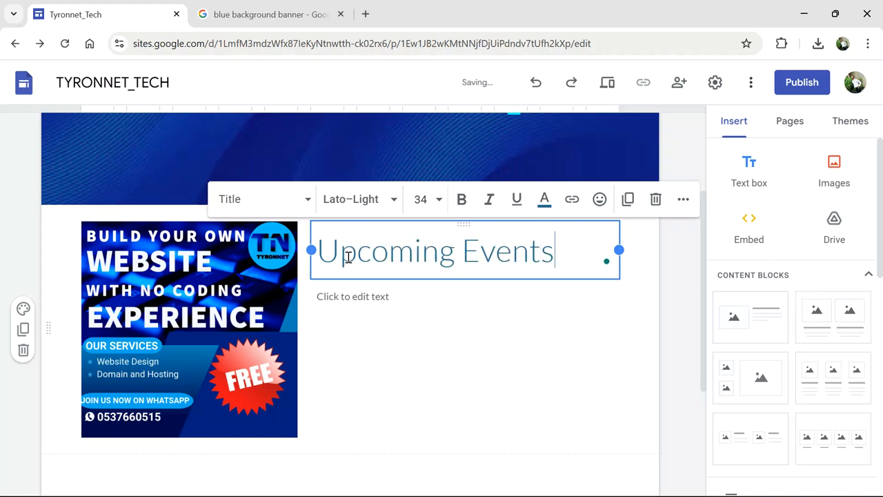
{"action": "left_click", "coordinate": [410, 295]}
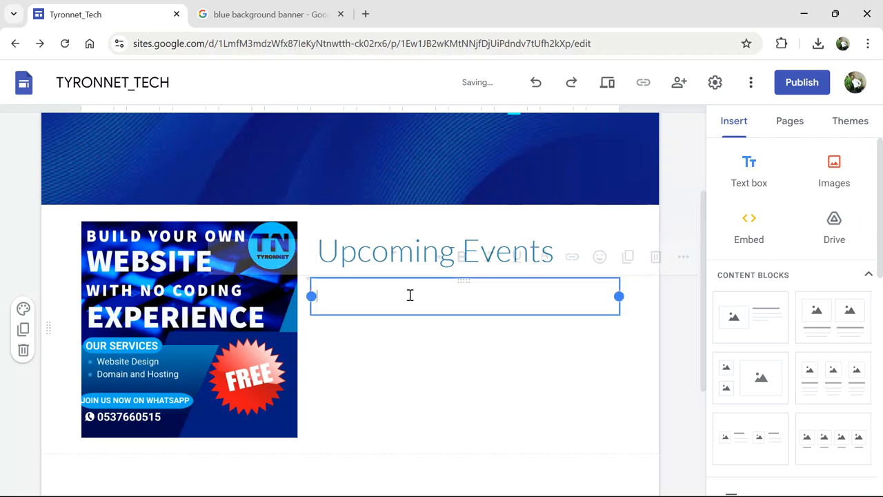
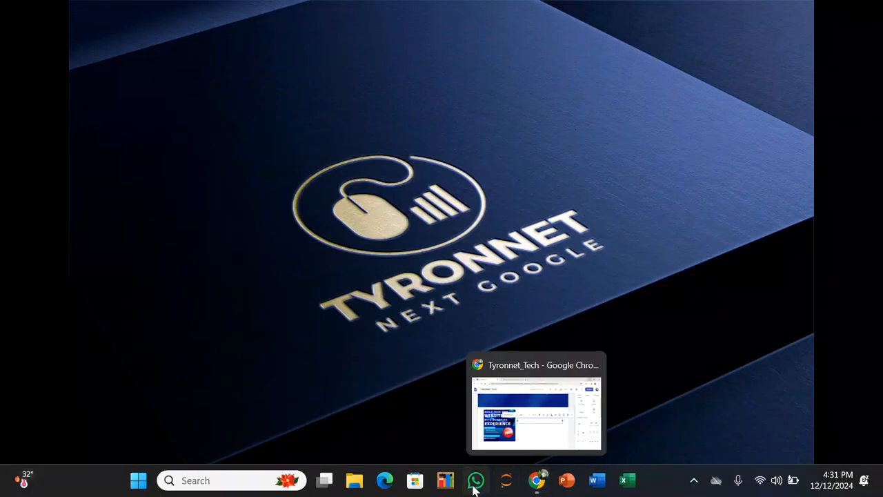
- Switch to WhatsApp, search for "tyr", open the Tyronnet_Tech group and find the Preparation Note for the Website Development Training message
{"action": "left_click", "coordinate": [476, 480]}
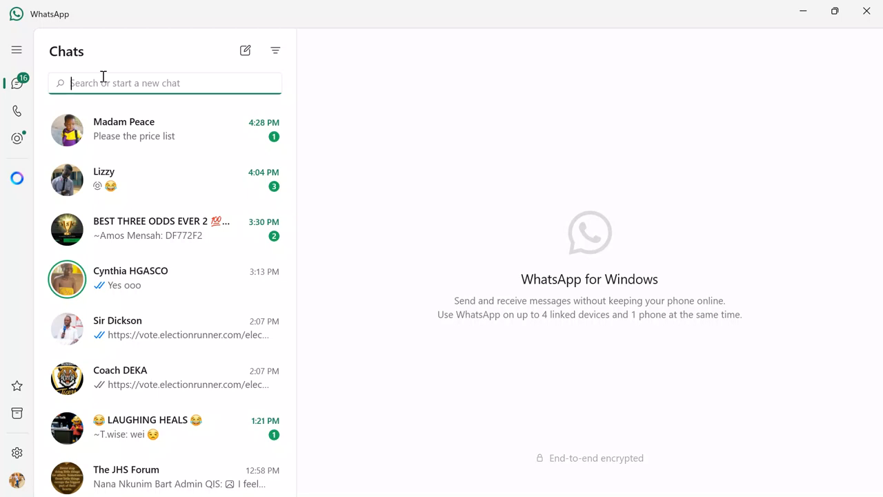
{"action": "type", "text": "tyr"}
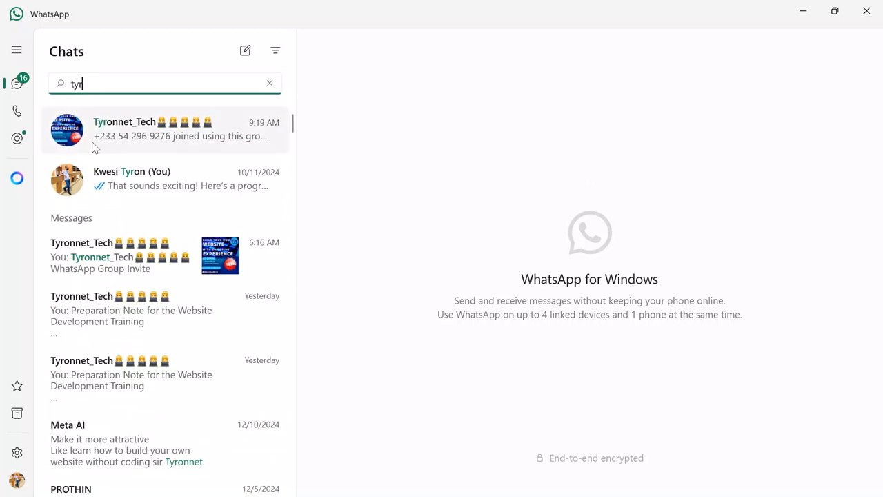
{"action": "left_click", "coordinate": [120, 124]}
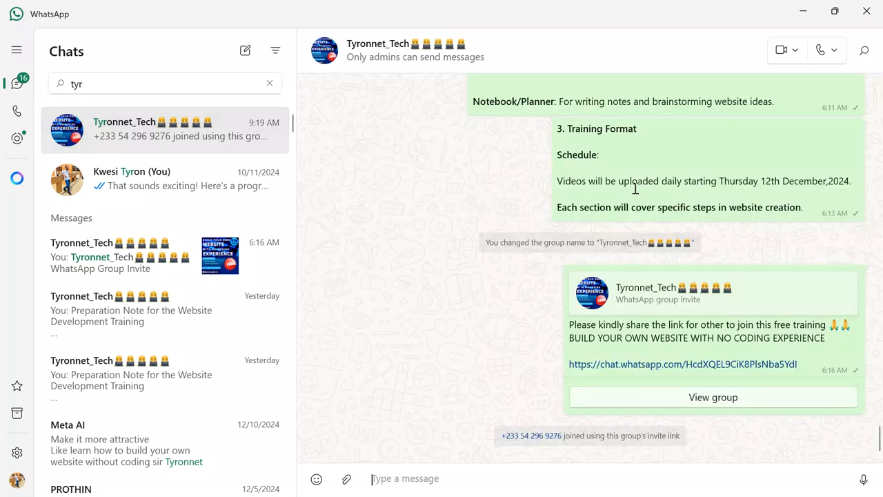
{"action": "scroll", "coordinate": [878, 427], "scroll_direction": "up", "scroll_amount": 3}
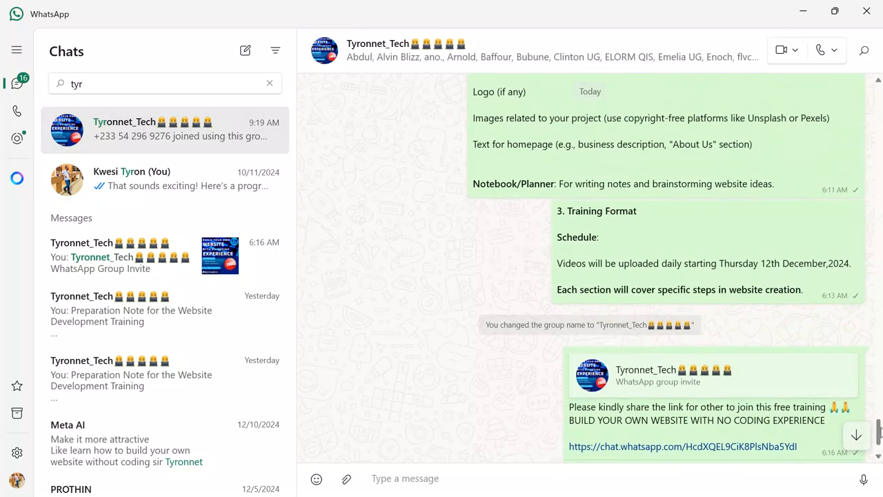
{"action": "left_click_drag", "start_coordinate": [877, 422], "coordinate": [872, 392]}
{"action": "left_click", "coordinate": [511, 426]}
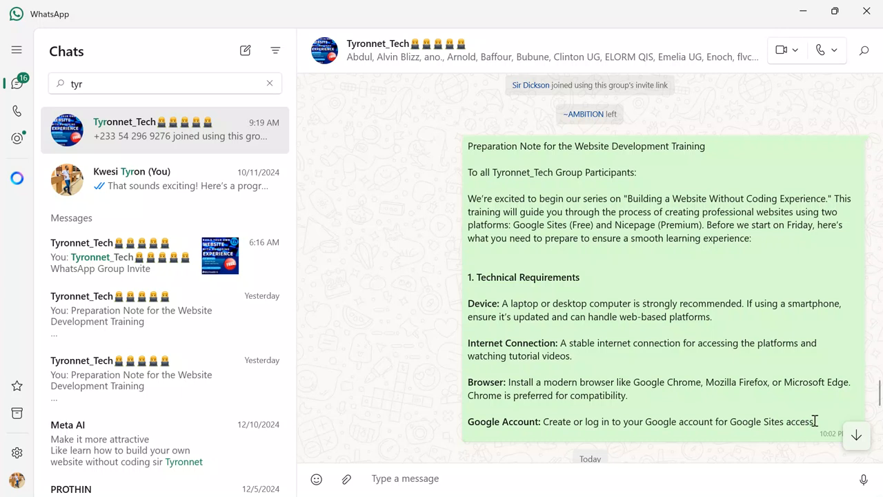
- Copy the whole Preparation Note message and paste it into the body text under Upcoming Events in Google Sites
{"action": "left_click_drag", "start_coordinate": [814, 420], "coordinate": [471, 152]}
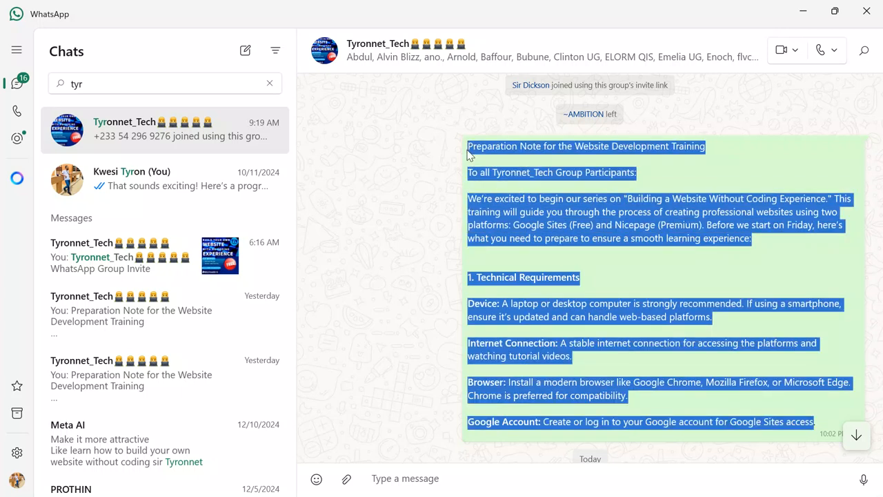
{"action": "key", "text": "alt+Tab"}
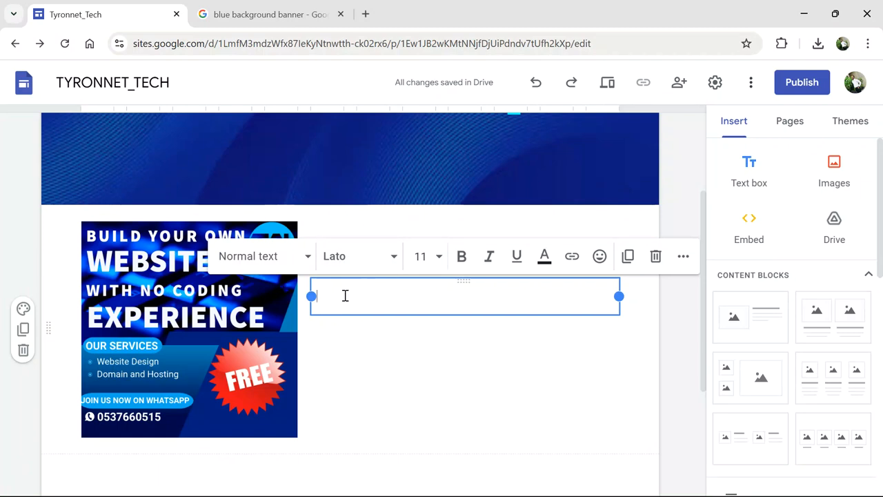
{"action": "key", "text": "ctrl+v"}
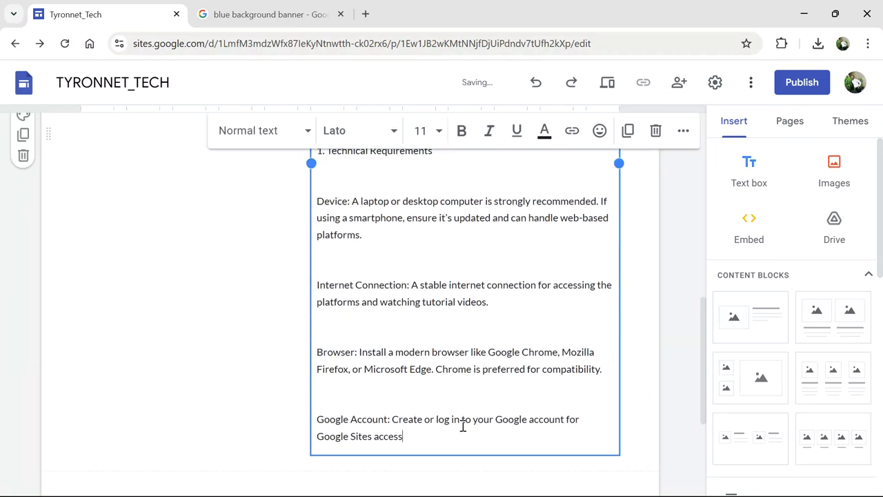
- Remove the blank lines between the Technical Requirements heading and the Device, Internet Connection, Browser and Google Account paragraphs
{"action": "key", "text": "BackSpace"}
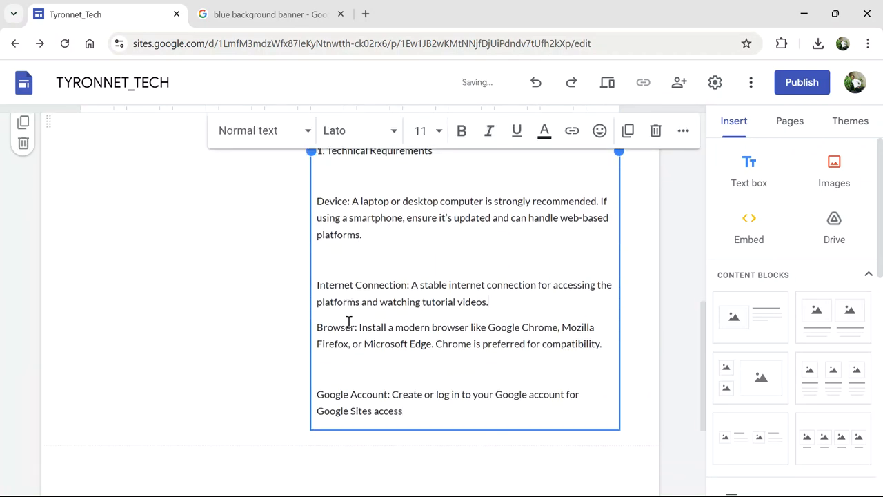
{"action": "key", "text": "BackSpace"}
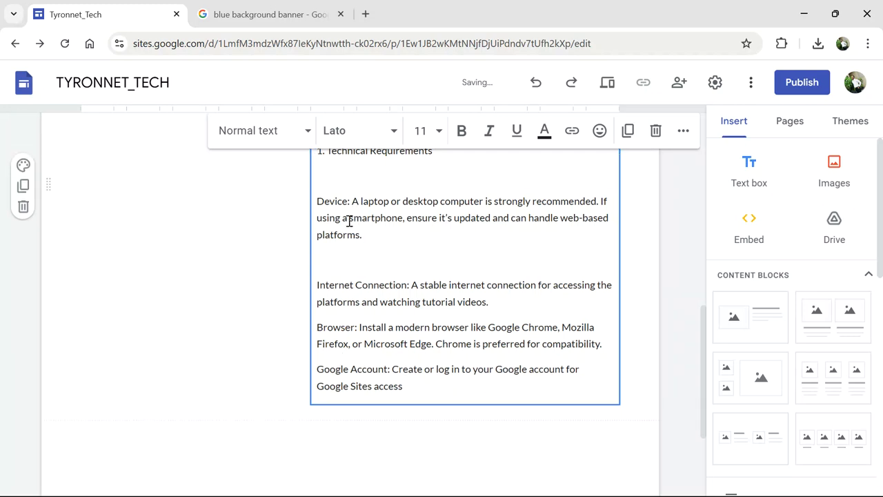
{"action": "key", "text": "BackSpace"}
{"action": "key", "text": "BackSpace"}
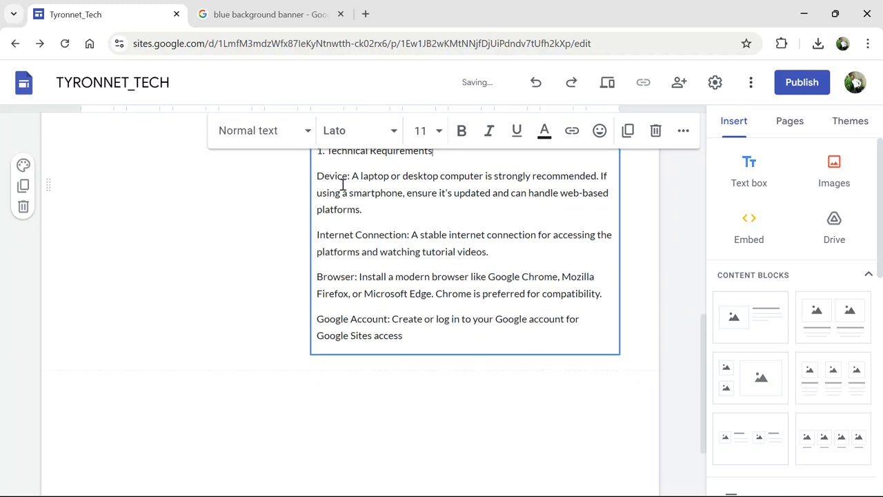
- Remove the blank lines above the Technical Requirements heading, above the introduction paragraph and between the note's first two lines
{"action": "left_click_drag", "start_coordinate": [704, 325], "coordinate": [697, 256]}
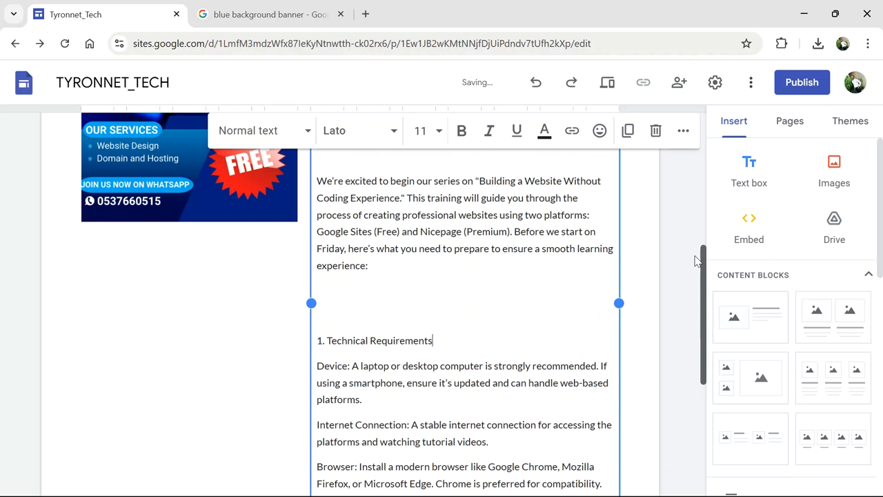
{"action": "left_click", "coordinate": [380, 302]}
{"action": "key", "text": "BackSpace"}
{"action": "key", "text": "BackSpace"}
{"action": "left_click", "coordinate": [352, 162]}
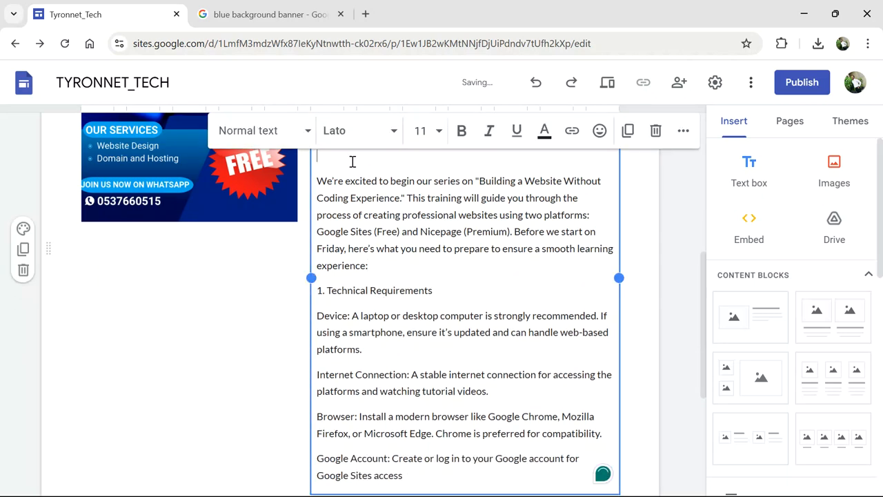
{"action": "key", "text": "BackSpace"}
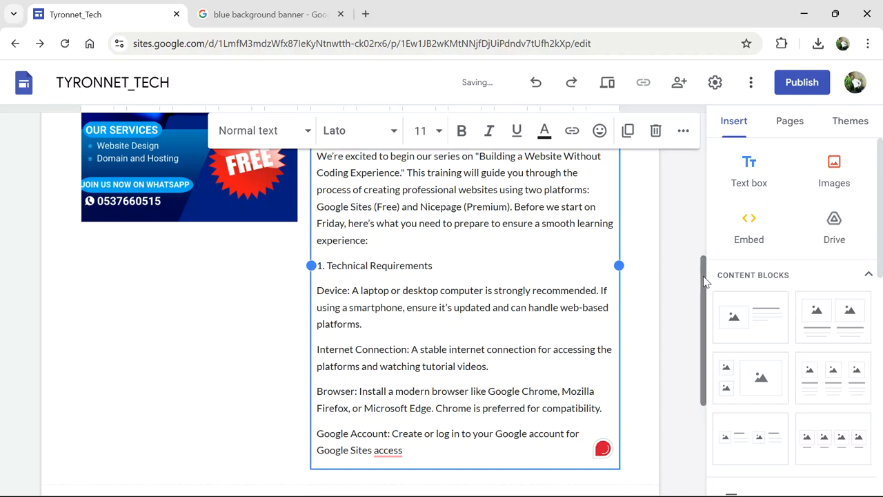
{"action": "left_click_drag", "start_coordinate": [697, 277], "coordinate": [699, 212]}
{"action": "left_click", "coordinate": [365, 288]}
{"action": "key", "text": "BackSpace"}
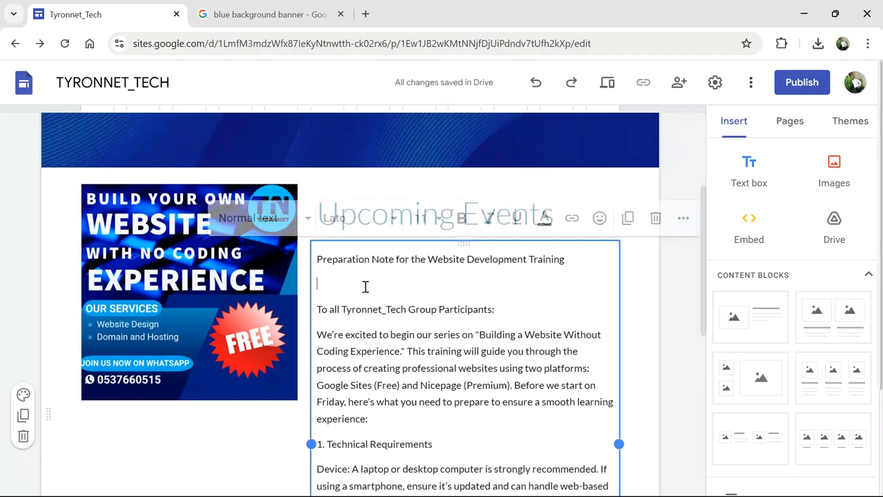
- Format the Preparation Note title and the "To all Tyronnet_Tech Group Participants:" line as bold, centred text at size 18
{"action": "left_click_drag", "start_coordinate": [504, 284], "coordinate": [316, 259]}
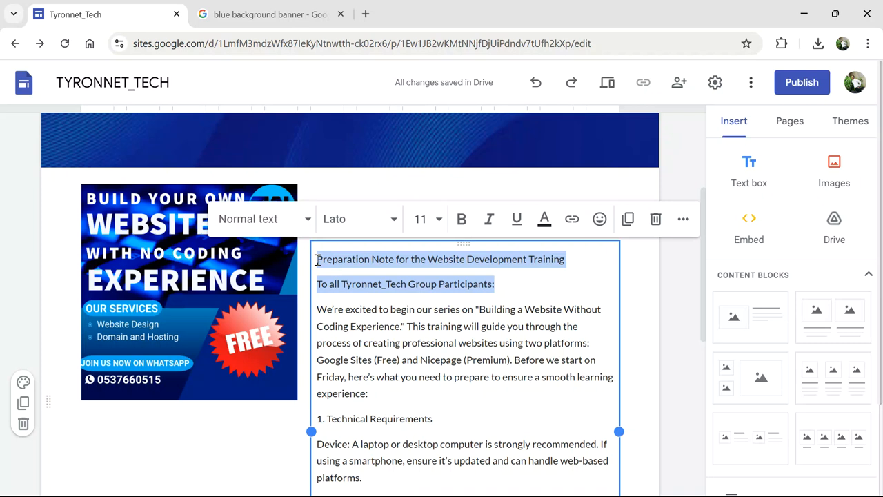
{"action": "left_click", "coordinate": [462, 219]}
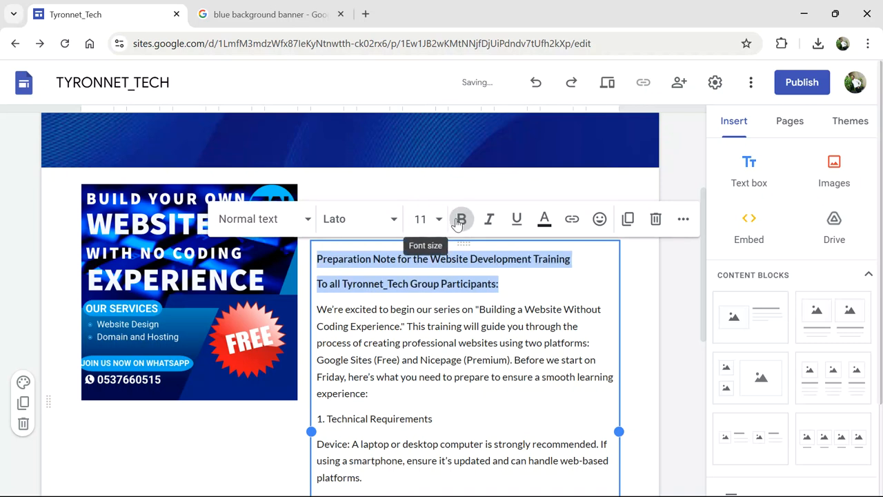
{"action": "left_click", "coordinate": [683, 219]}
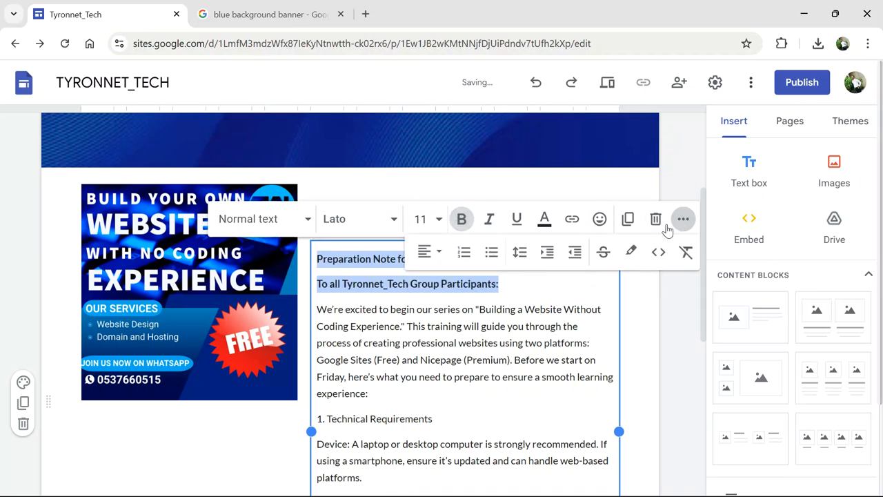
{"action": "left_click", "coordinate": [425, 252]}
{"action": "left_click", "coordinate": [424, 252]}
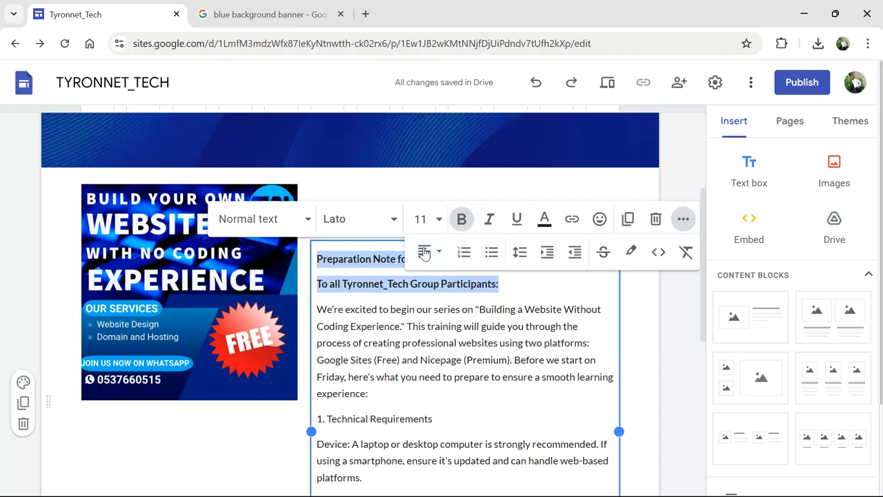
{"action": "left_click", "coordinate": [424, 252]}
{"action": "left_click", "coordinate": [424, 322]}
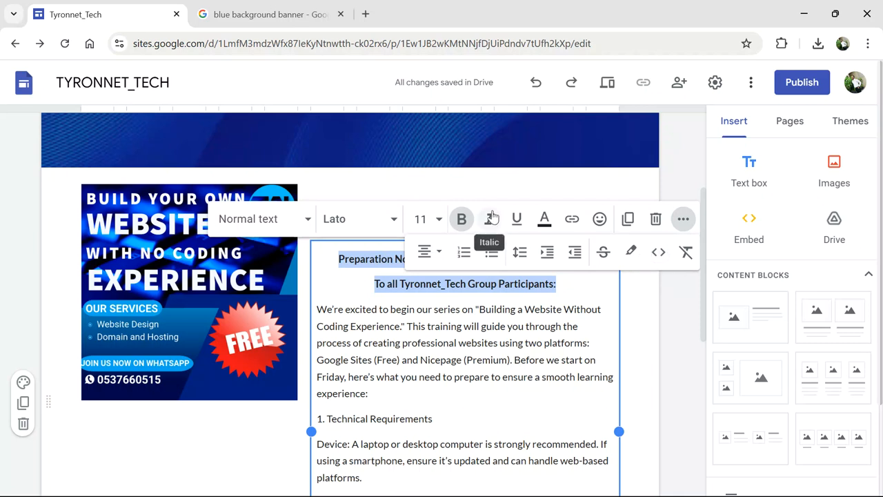
{"action": "left_click", "coordinate": [420, 219]}
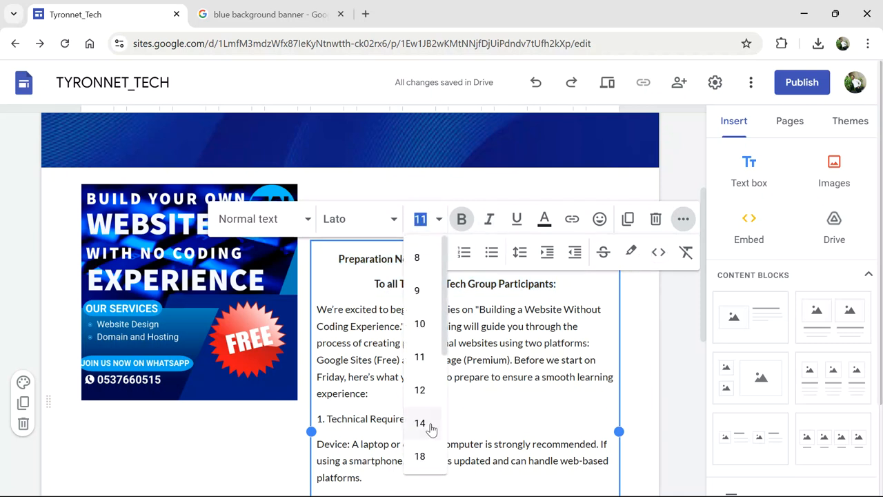
{"action": "left_click", "coordinate": [421, 457]}
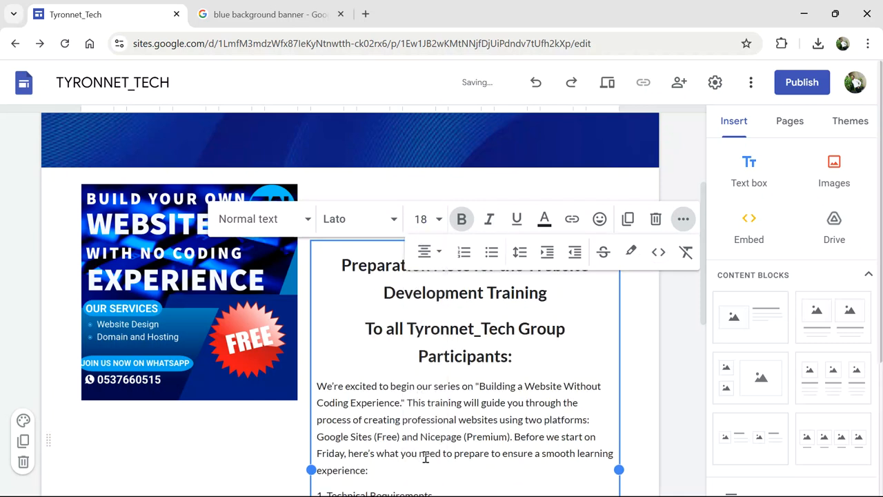
- Try to remove the line break after "Participants:", undo that deletion and deselect the text box
{"action": "left_click", "coordinate": [513, 360]}
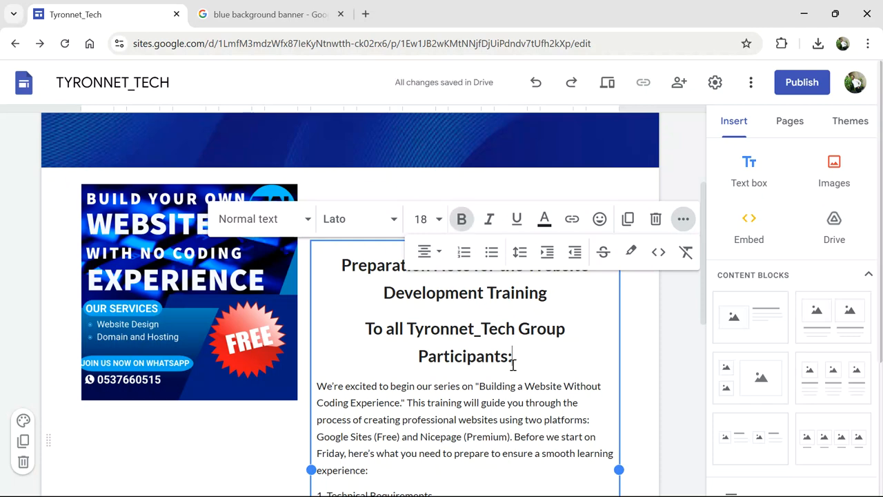
{"action": "key", "text": "Delete"}
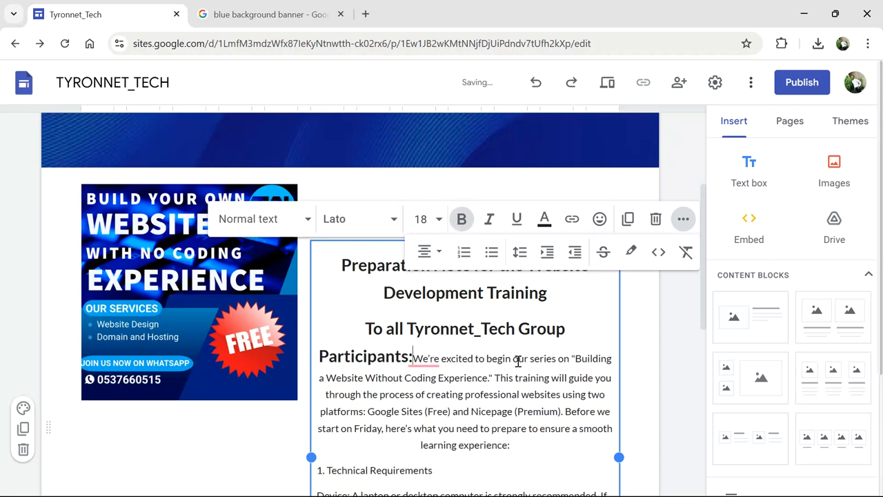
{"action": "key", "text": "ctrl+z"}
{"action": "left_click", "coordinate": [676, 318]}
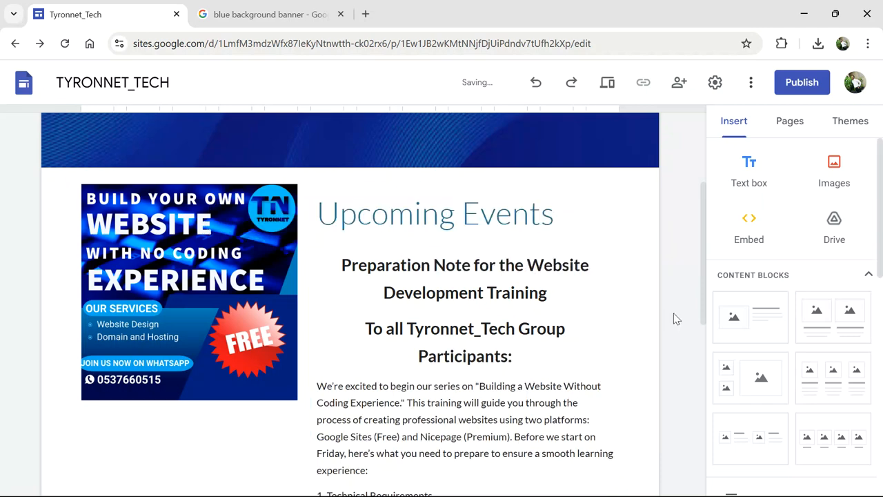
- Make the "1. Technical Requirements" heading in the Upcoming Events body text bold
{"action": "left_click_drag", "start_coordinate": [698, 286], "coordinate": [699, 339]}
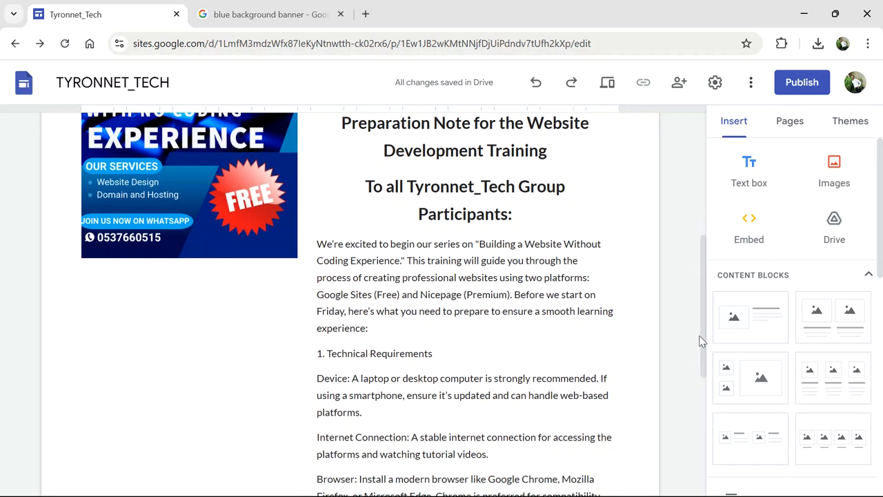
{"action": "left_click_drag", "start_coordinate": [443, 355], "coordinate": [311, 355]}
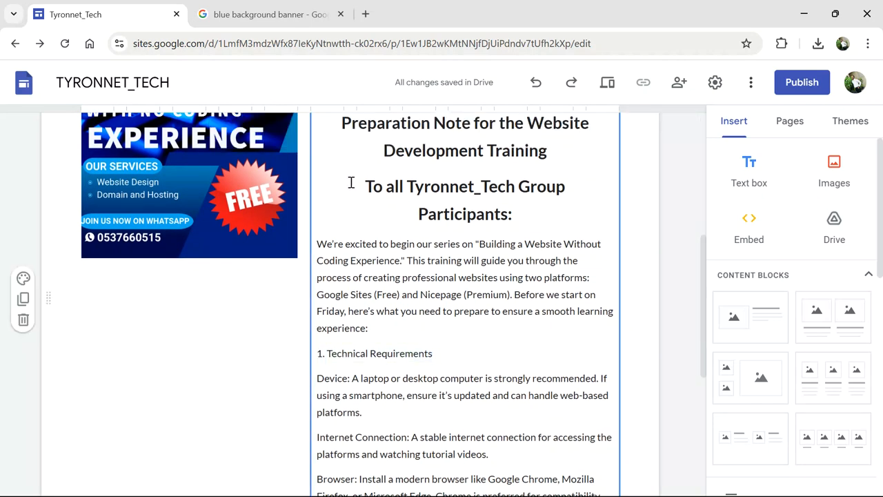
{"action": "left_click_drag", "start_coordinate": [440, 350], "coordinate": [311, 355]}
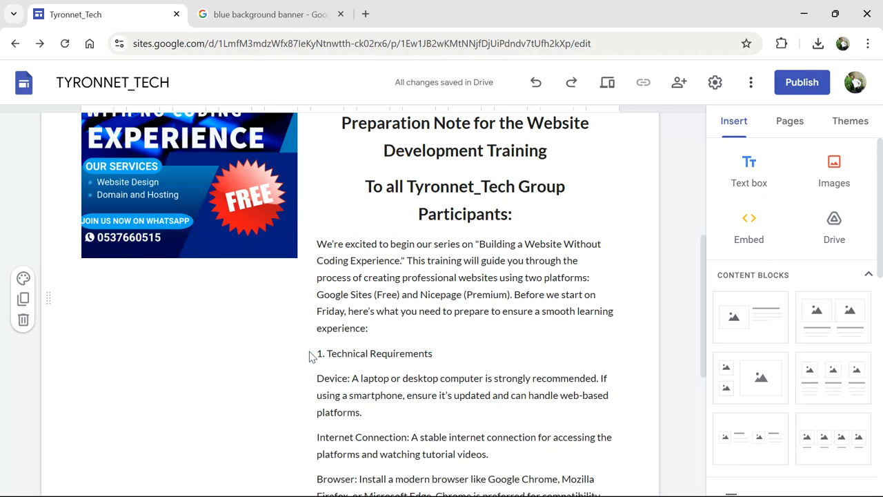
{"action": "left_click_drag", "start_coordinate": [442, 352], "coordinate": [318, 354]}
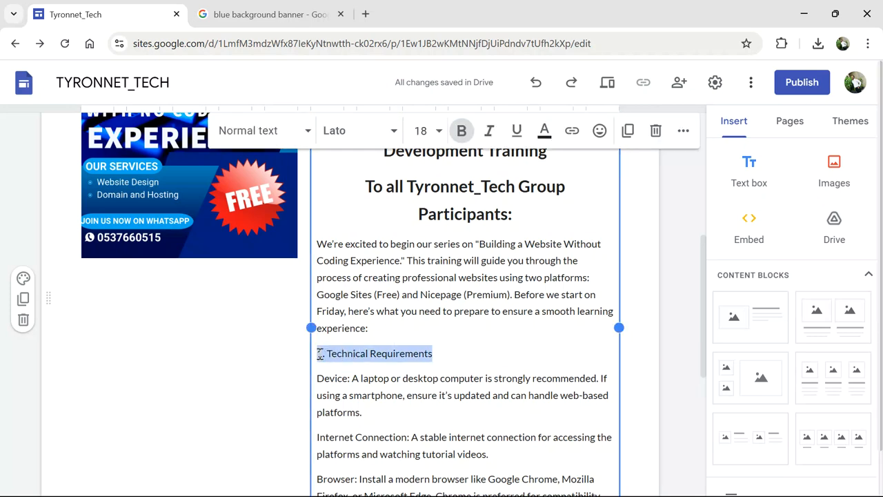
{"action": "left_click", "coordinate": [460, 135]}
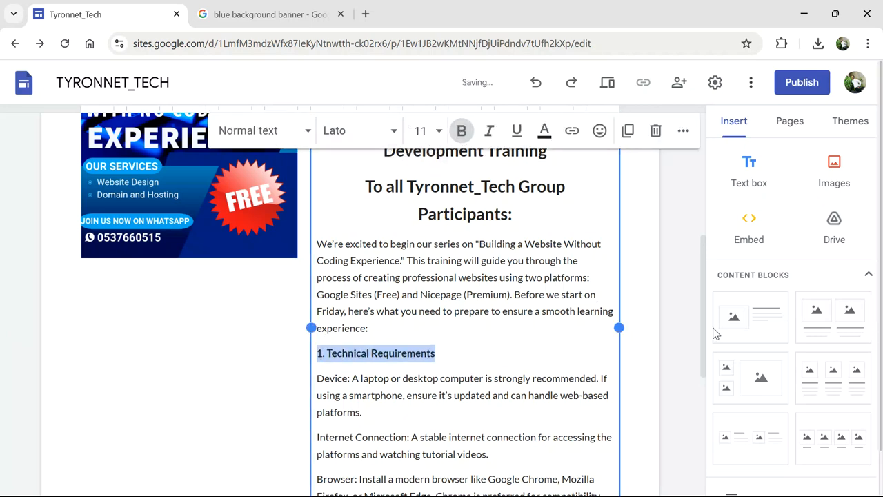
- Make the "Device:" and "Internet Connection" labels under Technical Requirements bold
{"action": "left_click_drag", "start_coordinate": [704, 325], "coordinate": [703, 379]}
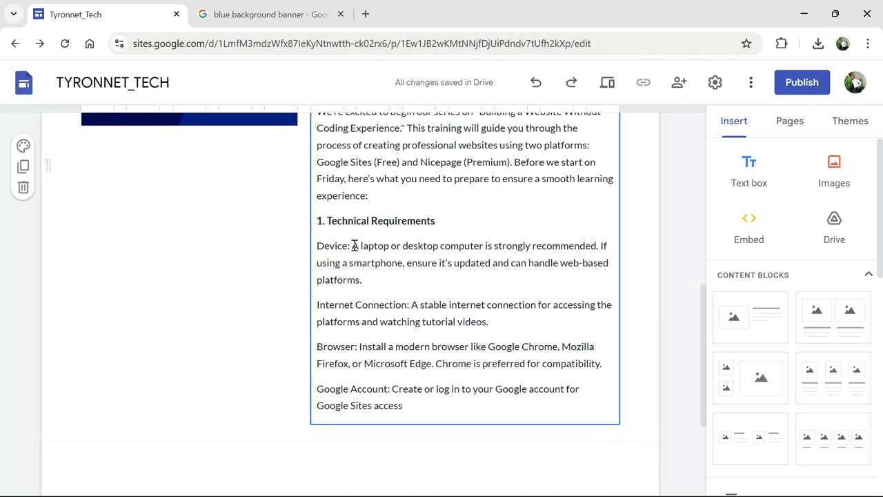
{"action": "double_click", "coordinate": [329, 244]}
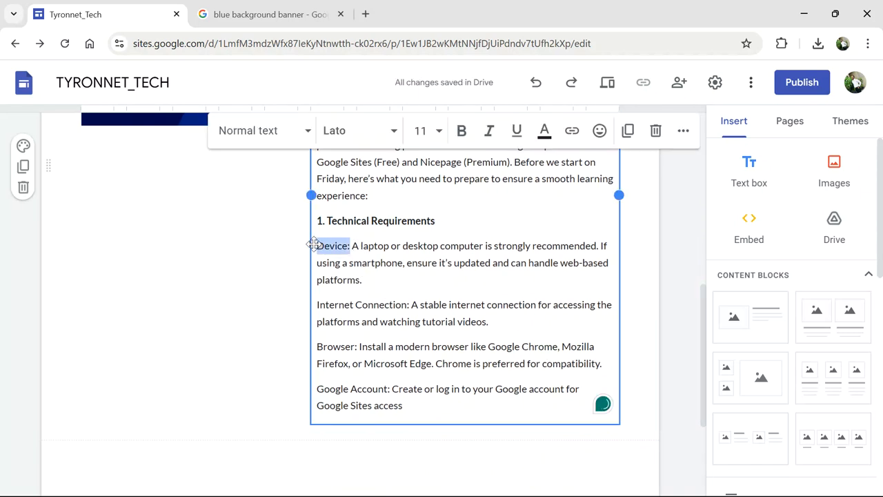
{"action": "left_click", "coordinate": [460, 134]}
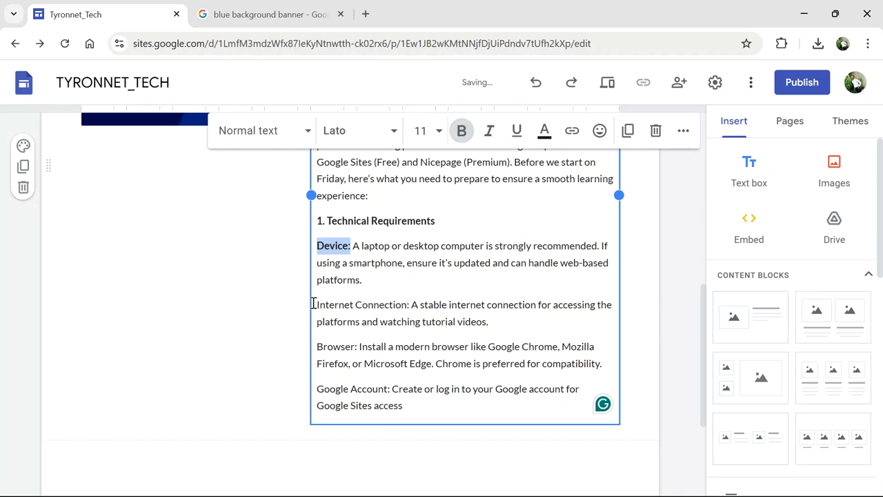
{"action": "left_click_drag", "start_coordinate": [409, 304], "coordinate": [324, 302]}
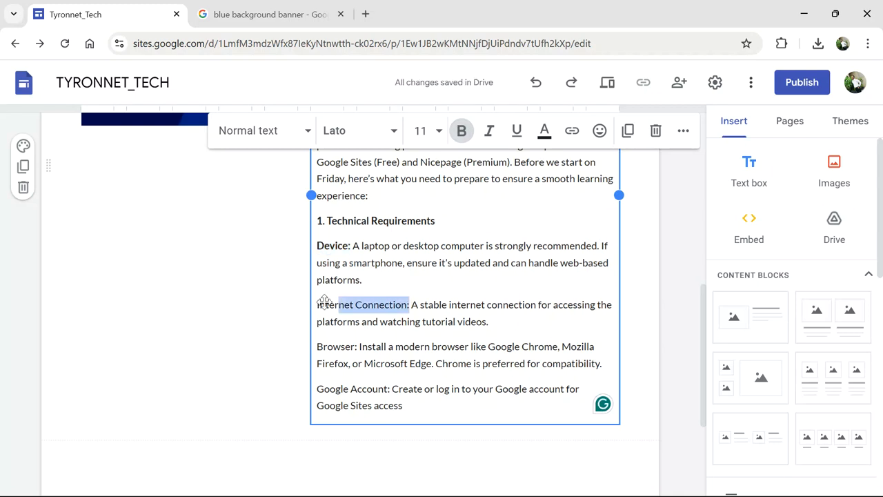
{"action": "left_click", "coordinate": [408, 305]}
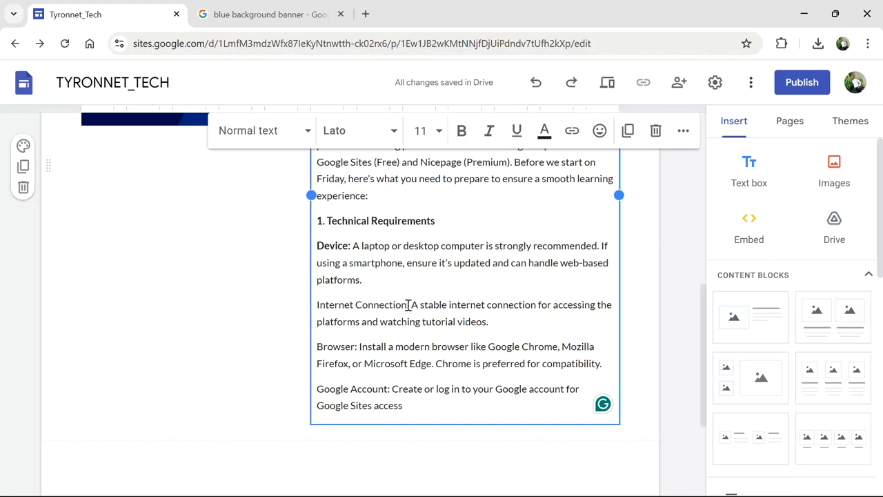
{"action": "left_click_drag", "start_coordinate": [408, 305], "coordinate": [309, 306]}
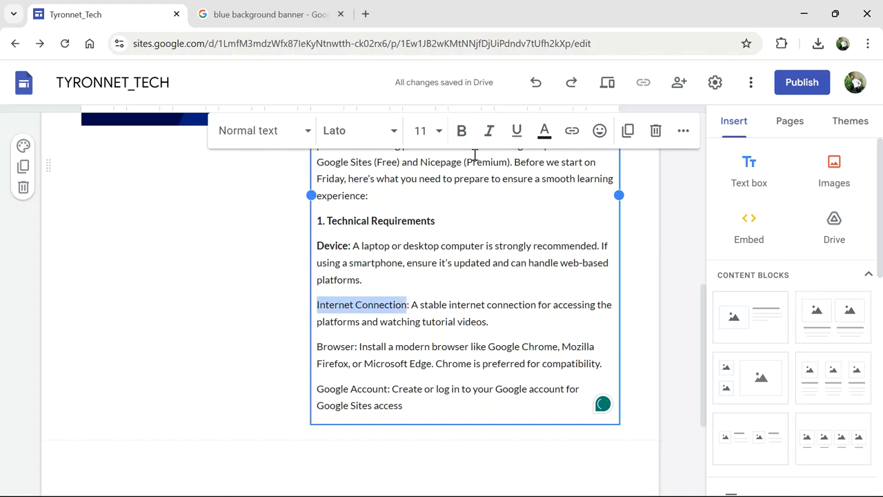
{"action": "left_click", "coordinate": [461, 130]}
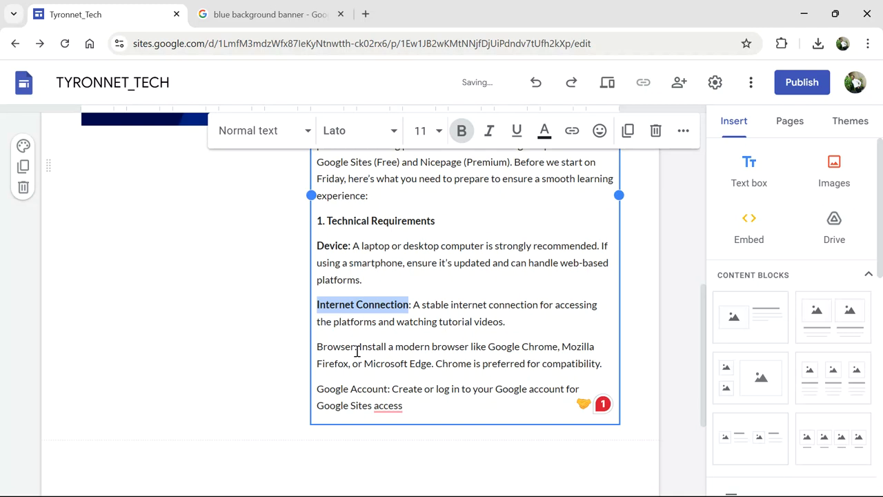
- Make the "Browser:" and "Google Account:" labels under Technical Requirements bold and deselect the text box
{"action": "left_click_drag", "start_coordinate": [357, 348], "coordinate": [316, 348]}
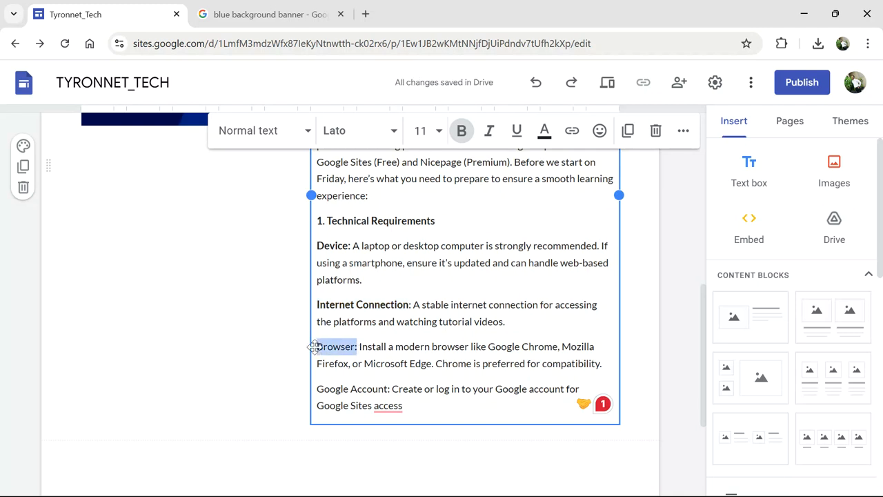
{"action": "left_click", "coordinate": [462, 131]}
{"action": "left_click_drag", "start_coordinate": [393, 390], "coordinate": [312, 389]}
{"action": "left_click", "coordinate": [458, 138]}
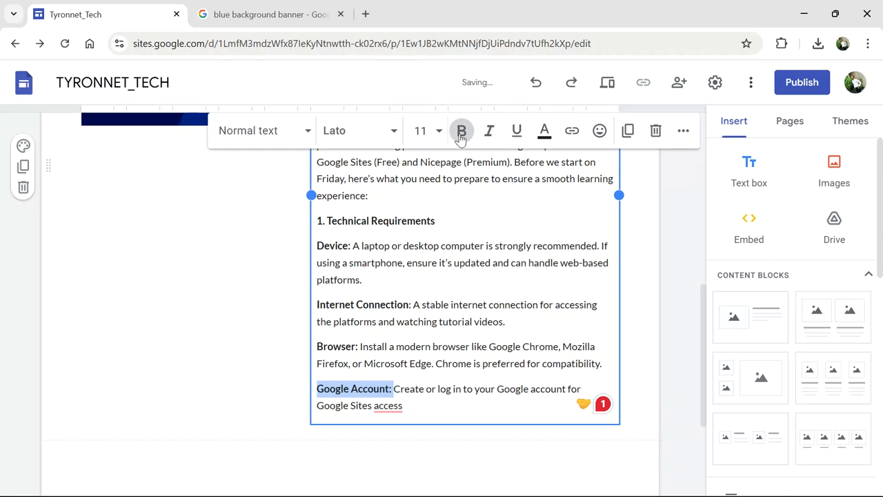
{"action": "left_click", "coordinate": [649, 320]}
{"action": "left_click_drag", "start_coordinate": [706, 337], "coordinate": [690, 387]}
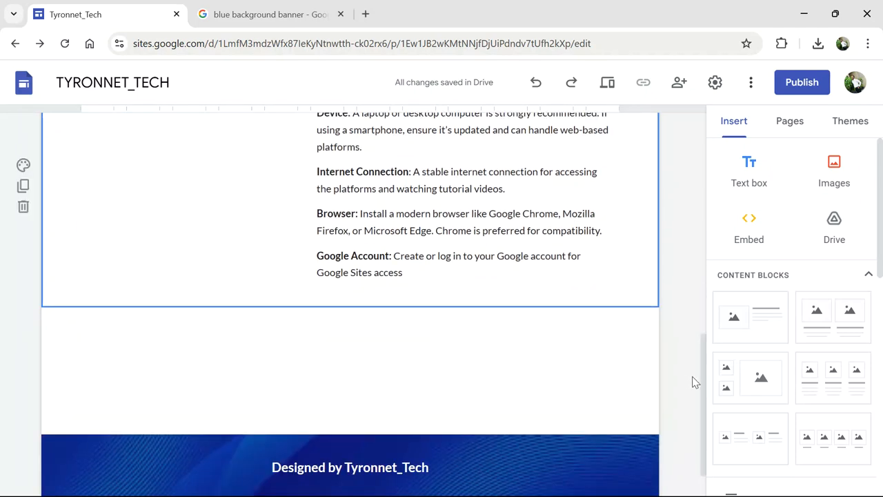
{"action": "left_click_drag", "start_coordinate": [702, 376], "coordinate": [700, 276]}
{"action": "left_click_drag", "start_coordinate": [699, 193], "coordinate": [697, 144]}
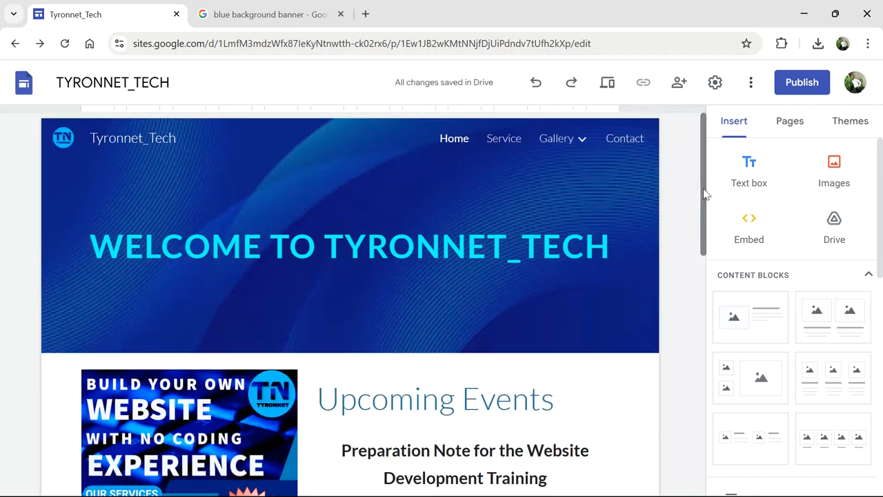
{"action": "left_click_drag", "start_coordinate": [704, 191], "coordinate": [680, 184]}
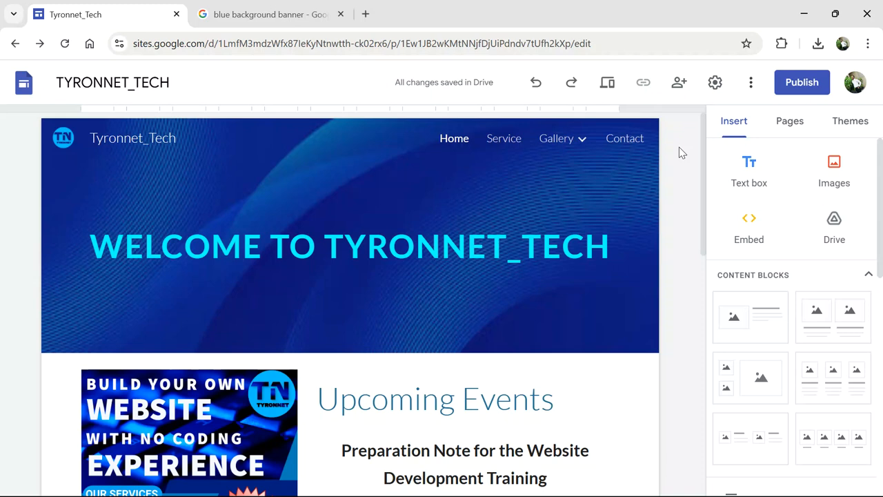
{"action": "mouse_move", "coordinate": [654, 302]}
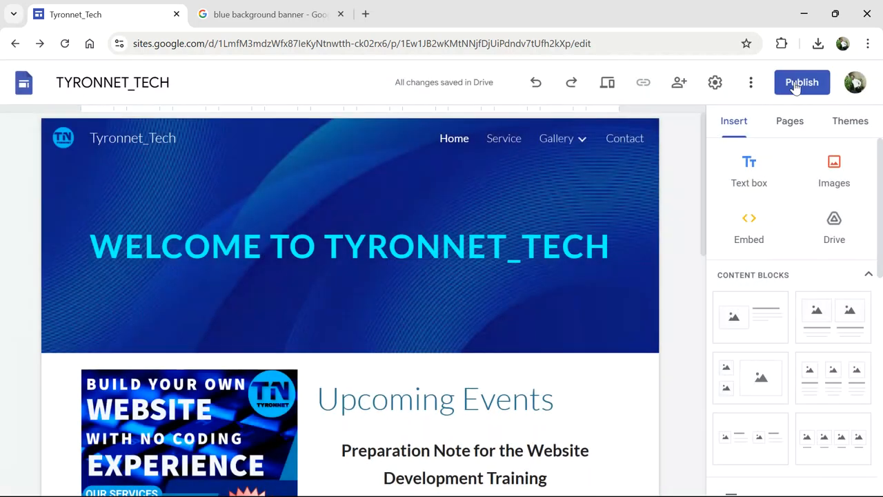
- Publish the site to the web under the address tyronnettech, copying its full URL before publishing
{"action": "left_click", "coordinate": [795, 83]}
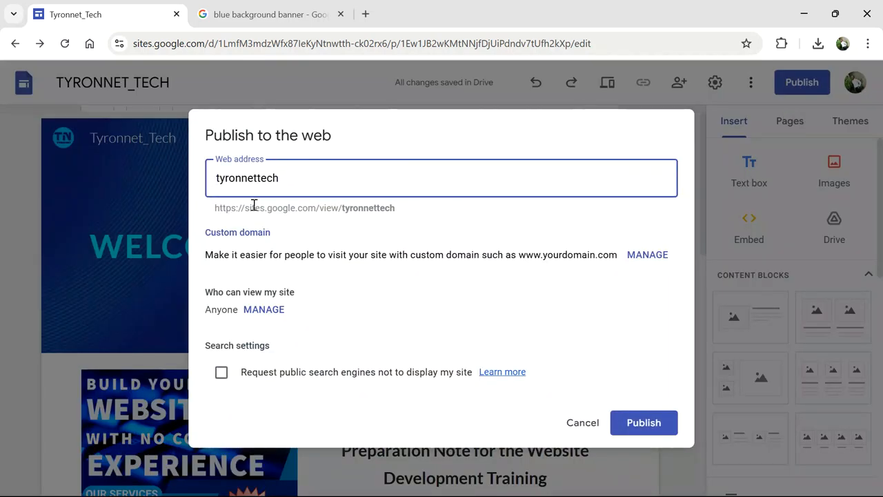
{"action": "left_click_drag", "start_coordinate": [399, 207], "coordinate": [184, 221]}
{"action": "left_click", "coordinate": [426, 220]}
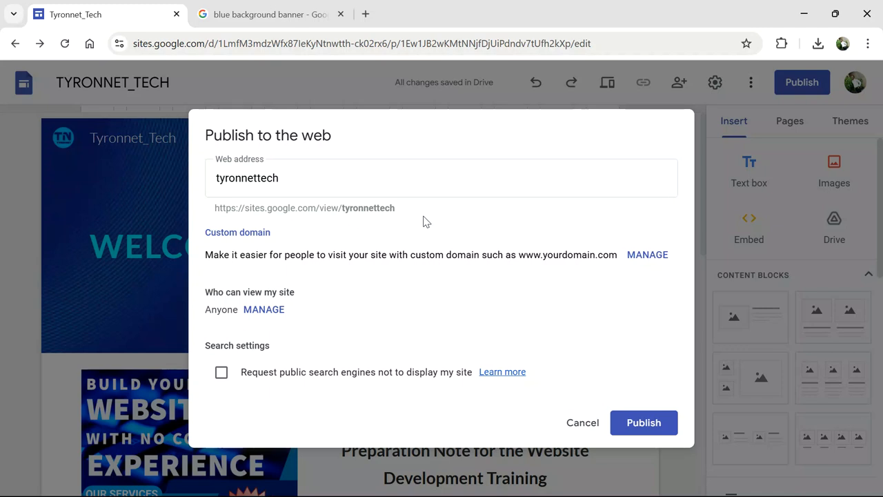
{"action": "left_click", "coordinate": [281, 178]}
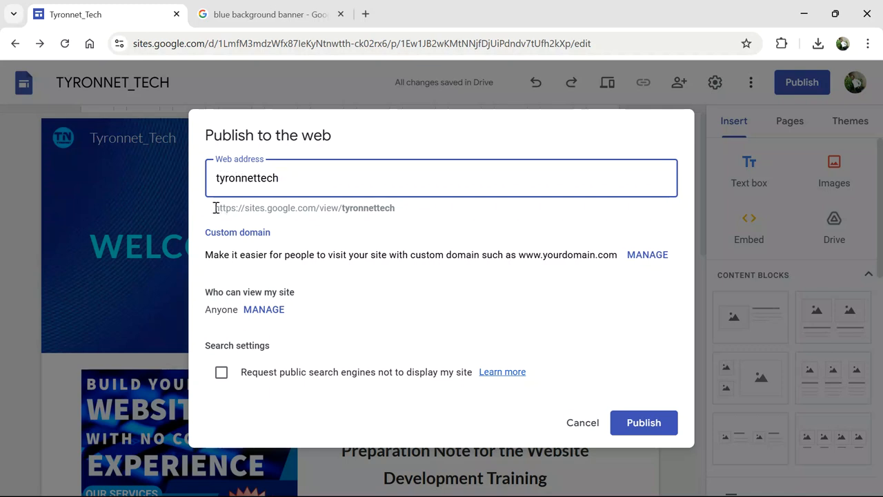
{"action": "left_click_drag", "start_coordinate": [215, 207], "coordinate": [398, 208]}
{"action": "key", "text": "ctrl+c"}
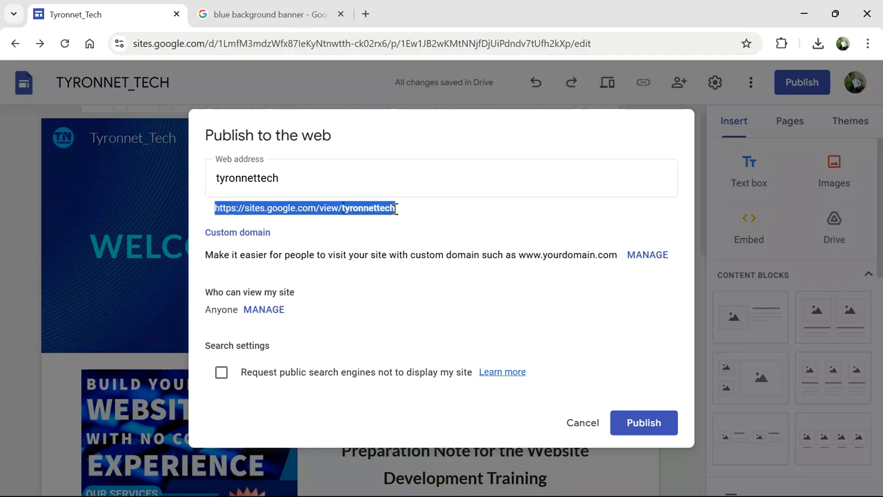
{"action": "left_click", "coordinate": [636, 427]}
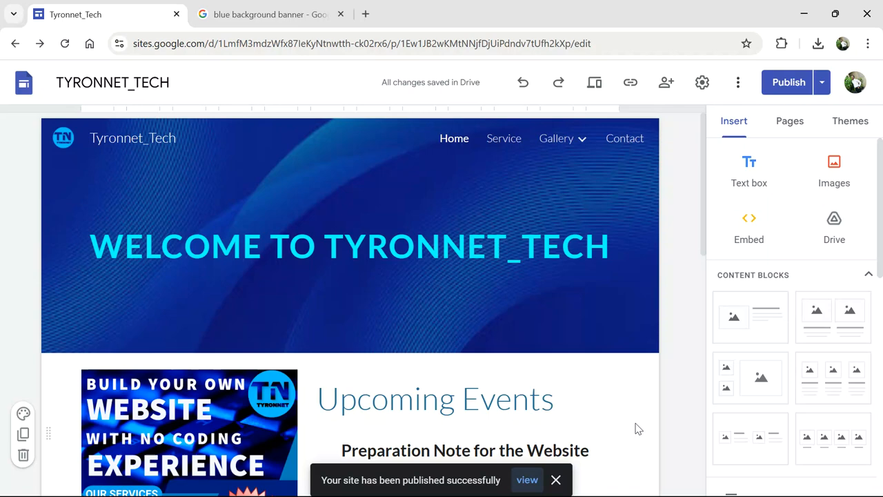
{"action": "left_click", "coordinate": [366, 14]}
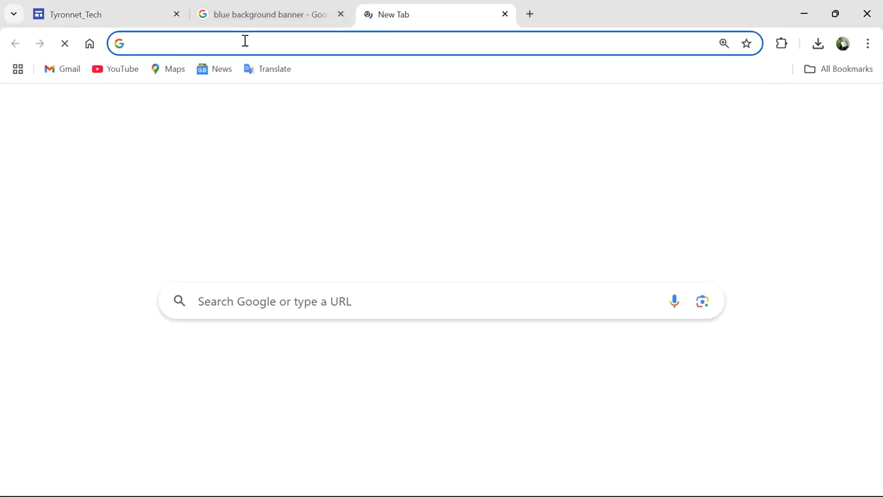
{"action": "left_click", "coordinate": [245, 41]}
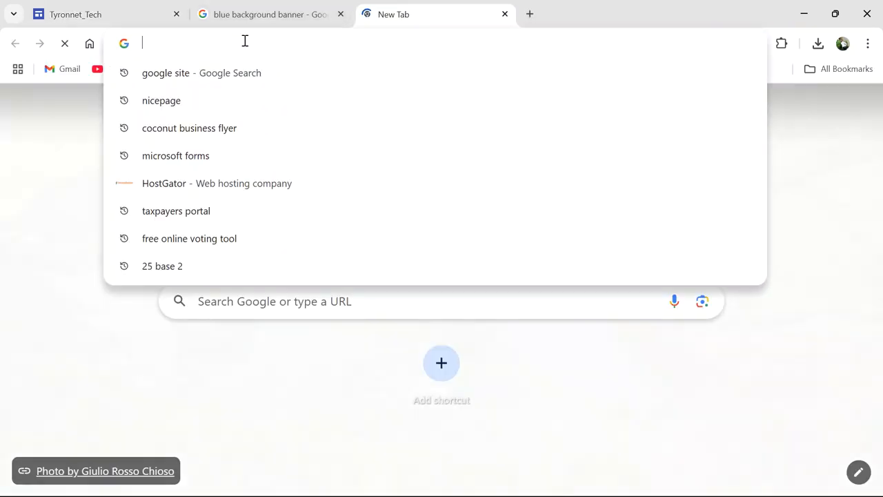
{"action": "key", "text": "ctrl+v"}
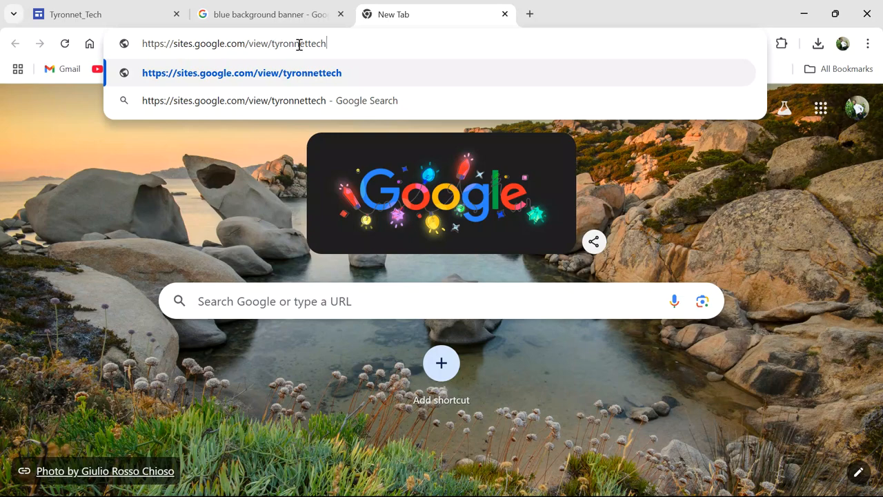
{"action": "key", "text": "Return"}
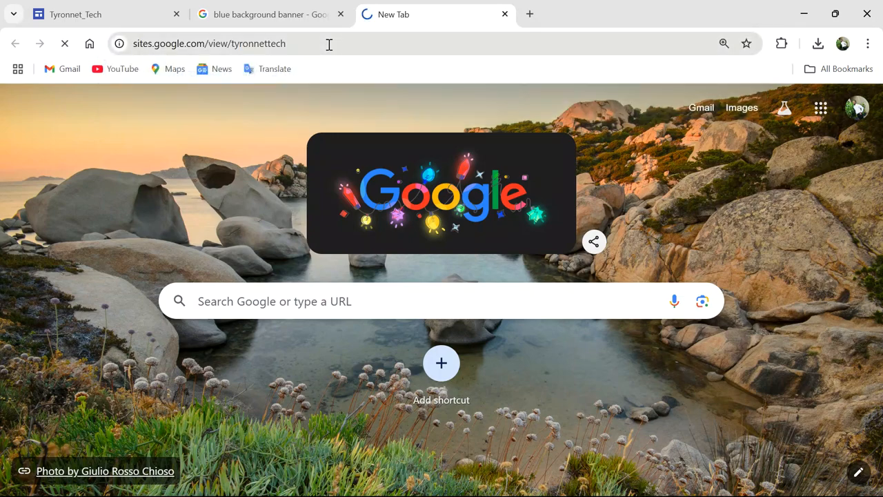